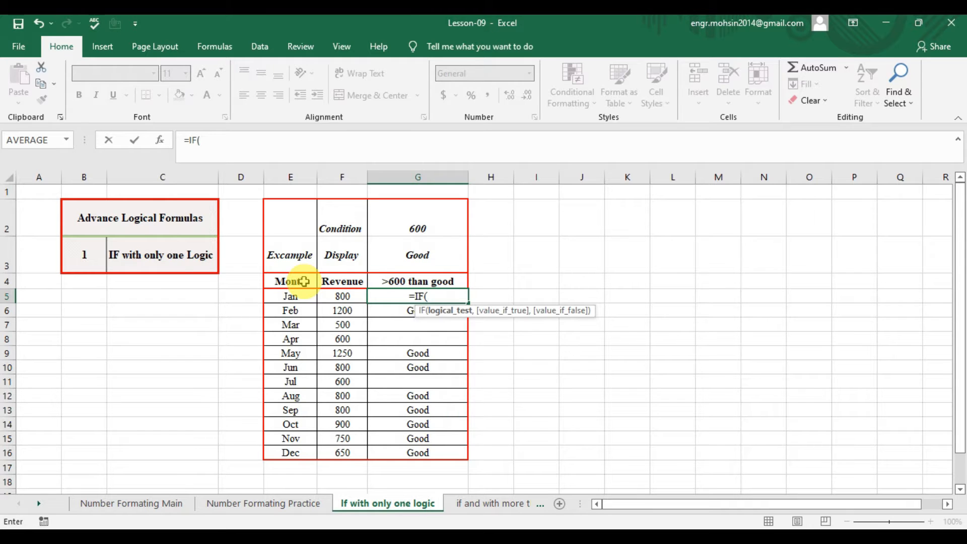
Step: Complete the IF formula in G5 as =IF(F5>G2,G3,"")
key(Left)
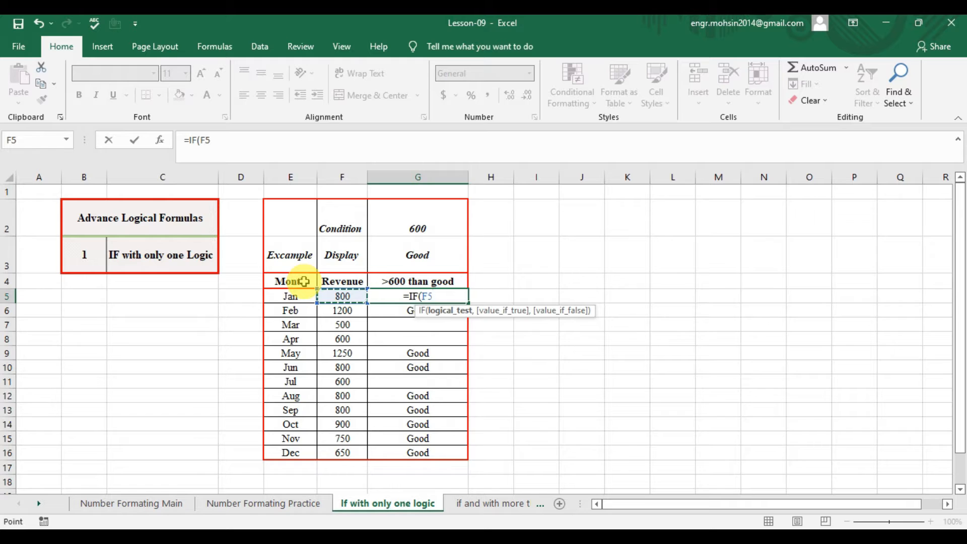
text(>)
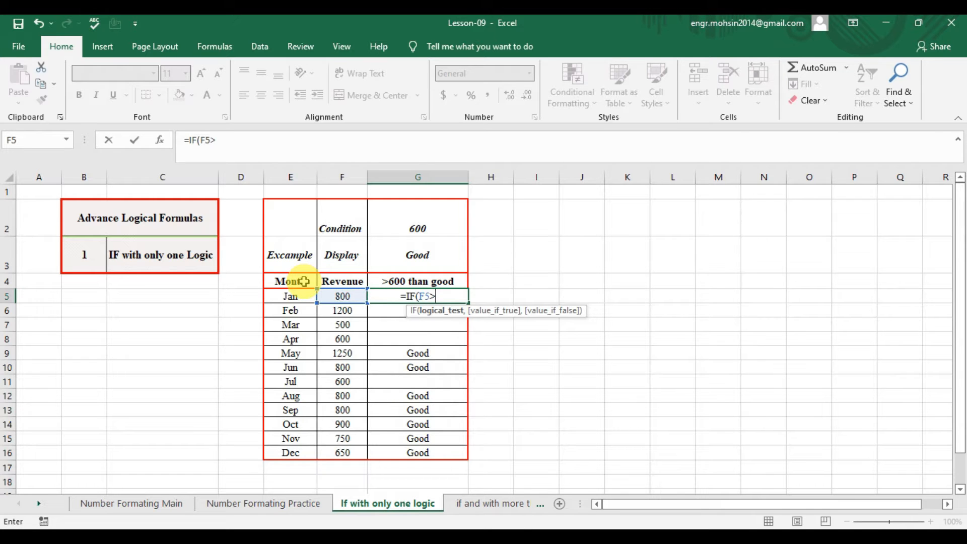
key(Up)
key(Up)
key(Up)
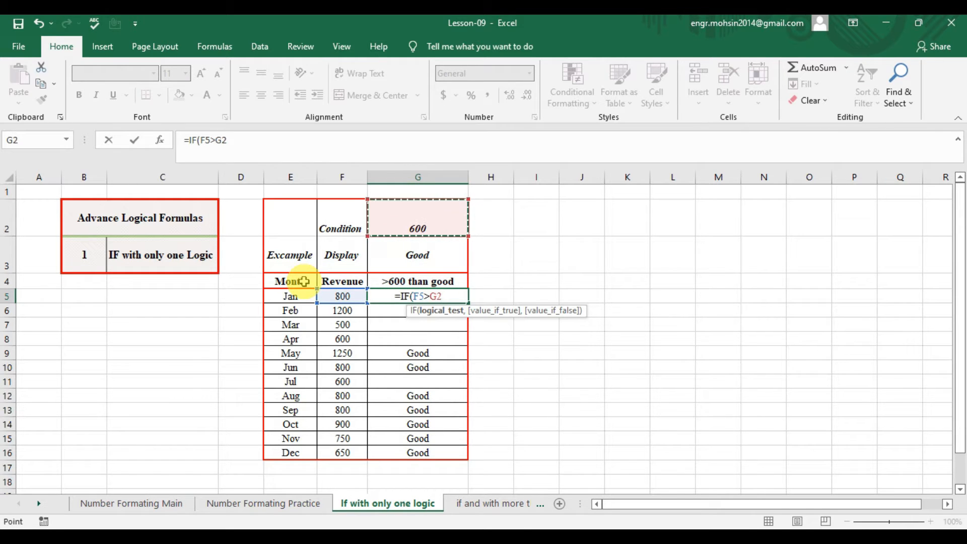
text(,)
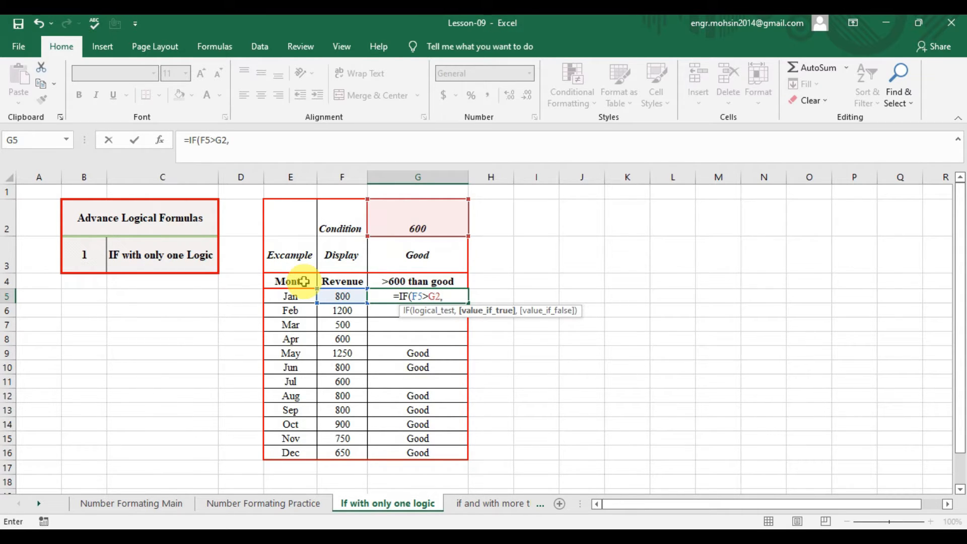
key(Up)
key(Up)
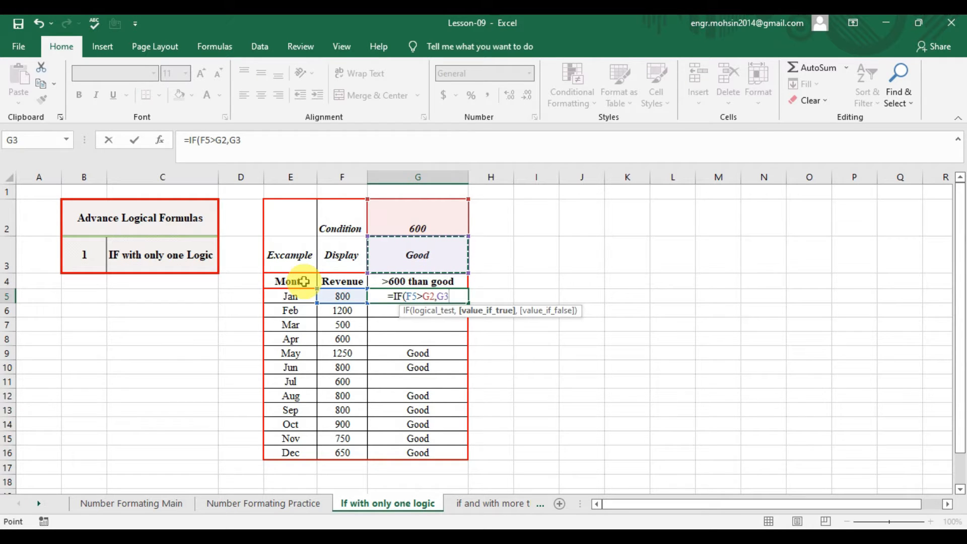
text(,)
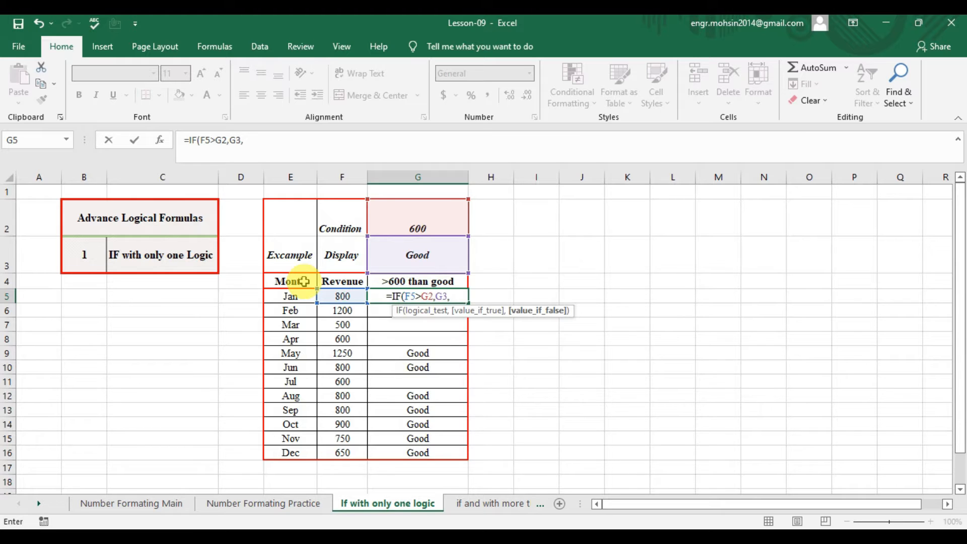
text(""))
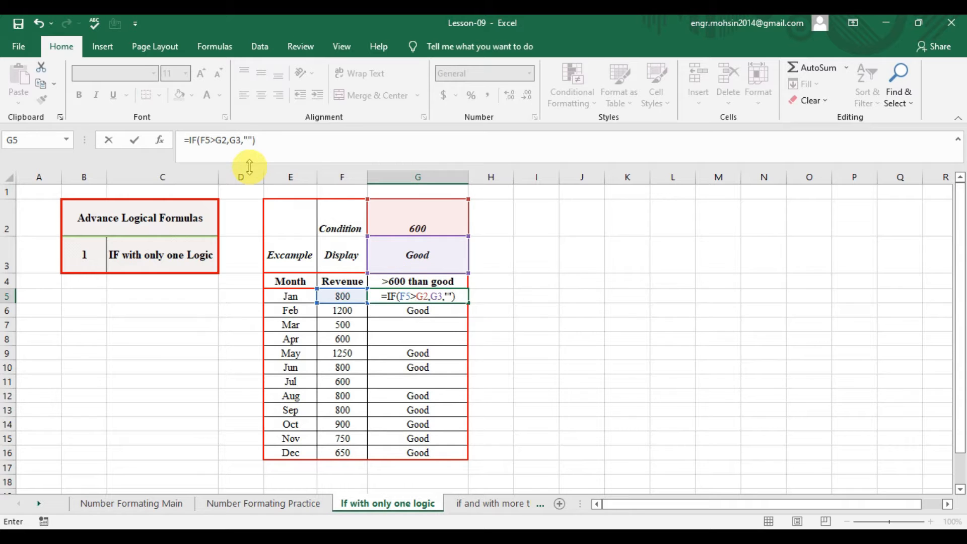
Step: Clear and re-enter the empty text "" as the false value of G5's IF formula, and commit the formula
click(251, 139)
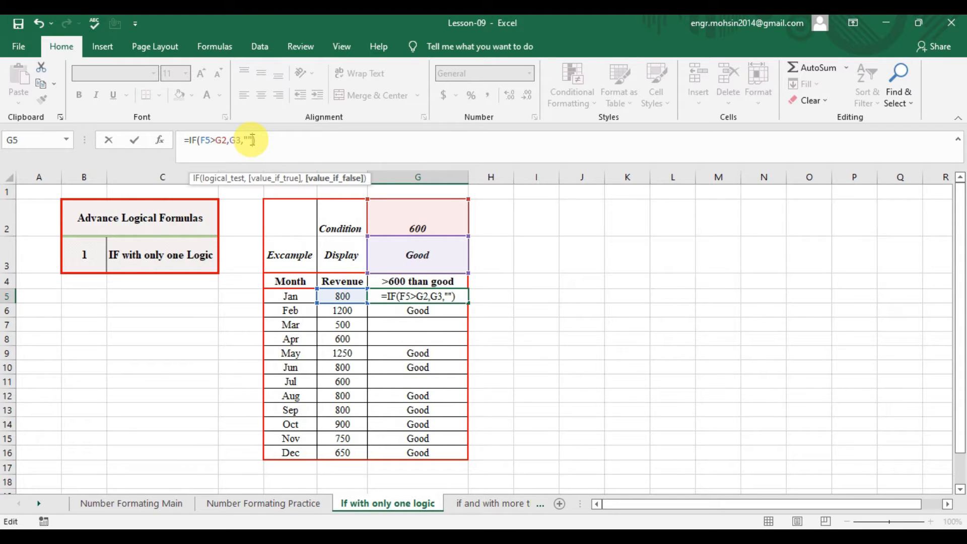
key(BackSpace)
key(BackSpace)
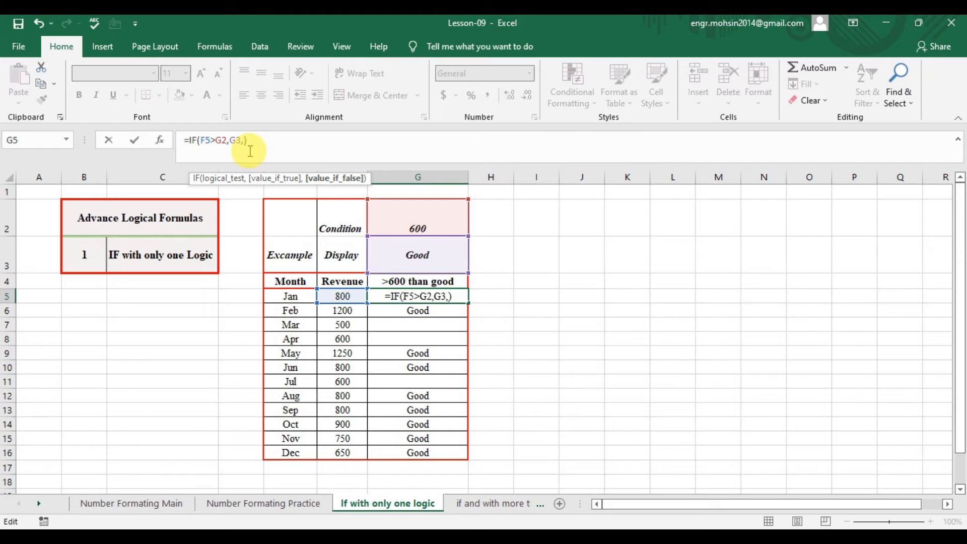
text("")
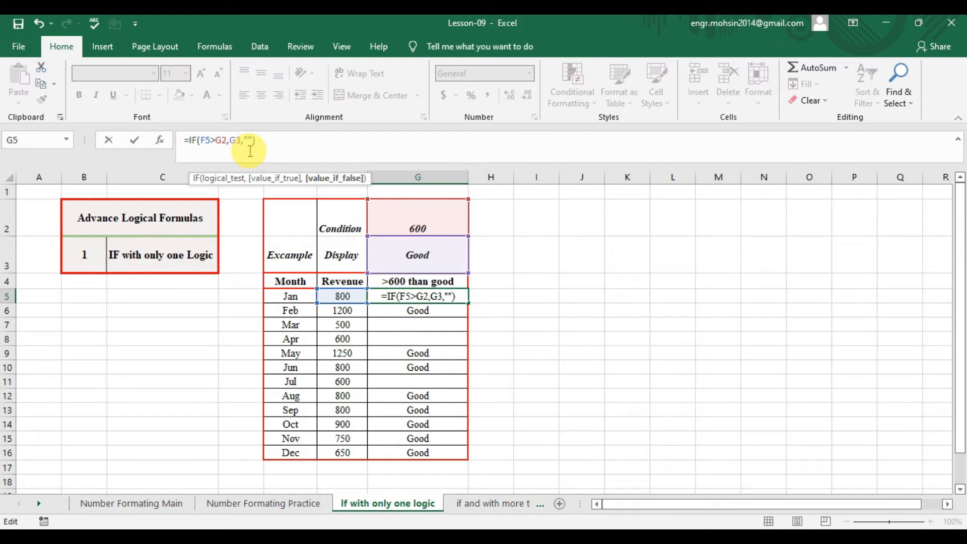
key(ctrl+Return)
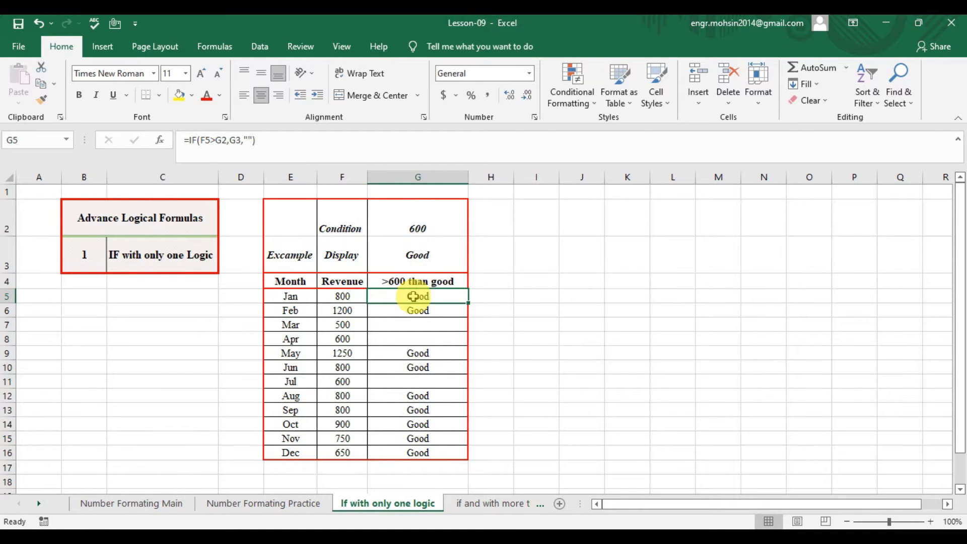
Step: Copy the January formula from G5 into G6:G16 for the remaining months
key(ctrl+c)
key(Down)
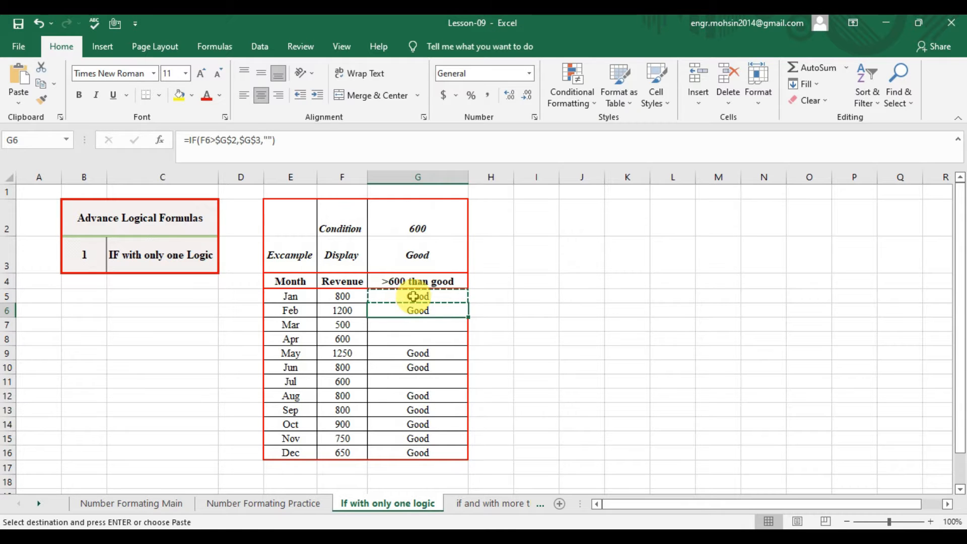
key(shift+Down)
key(shift+Down)
key(shift+Down)
key(shift+Down)
key(shift+Down)
key(shift+Down)
key(shift+Down)
key(shift+Down)
key(shift+Down)
key(shift+Down)
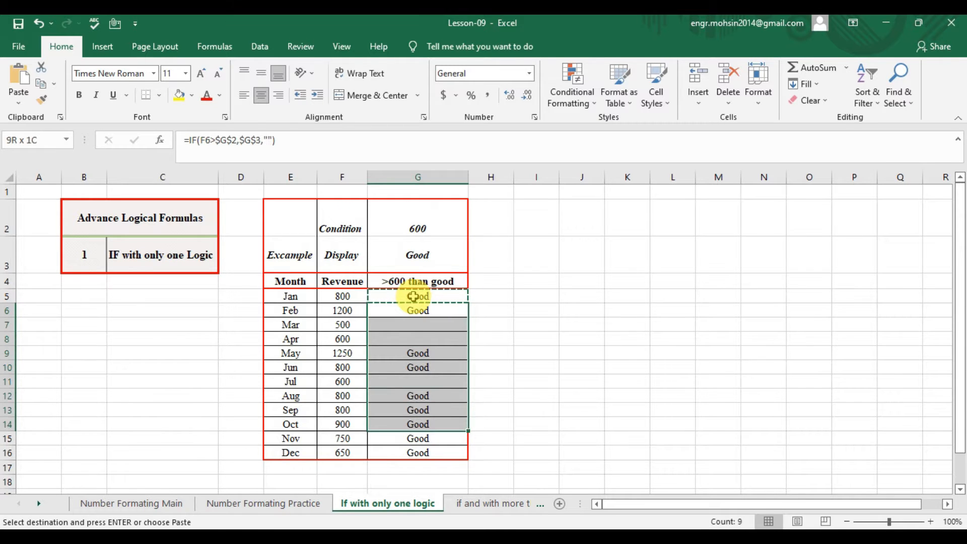
key(ctrl+v)
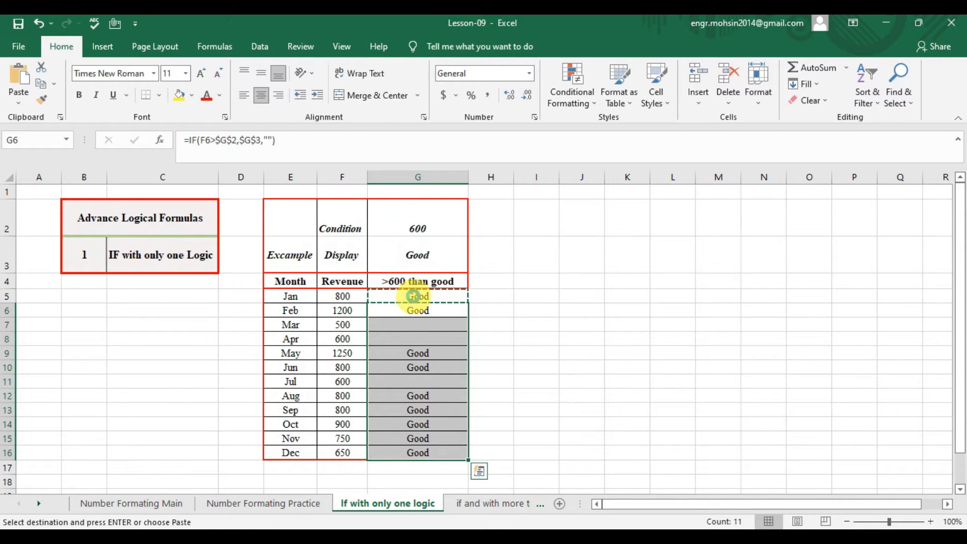
key(ctrl+v)
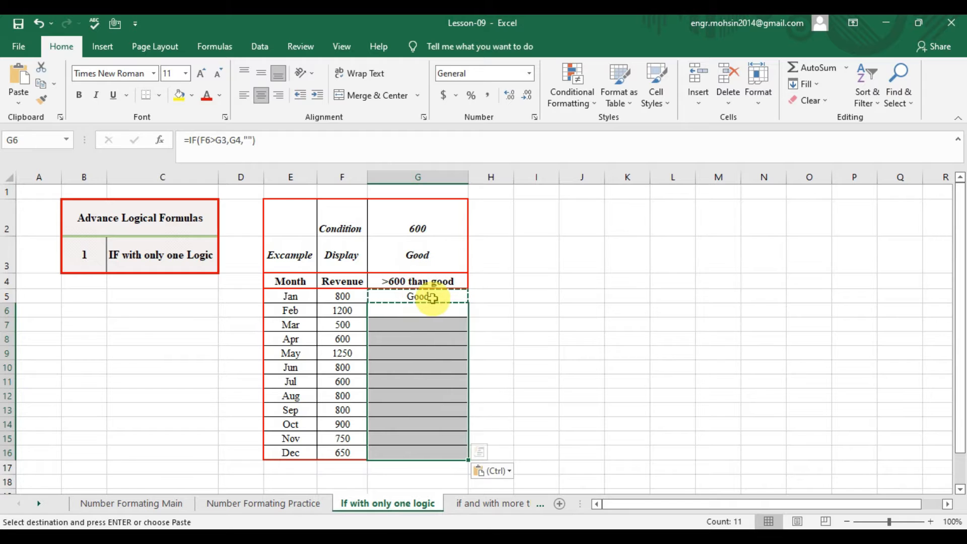
Step: Inspect the formulas in G5 and G6 to compare which condition and display cells they reference
double_click(435, 298)
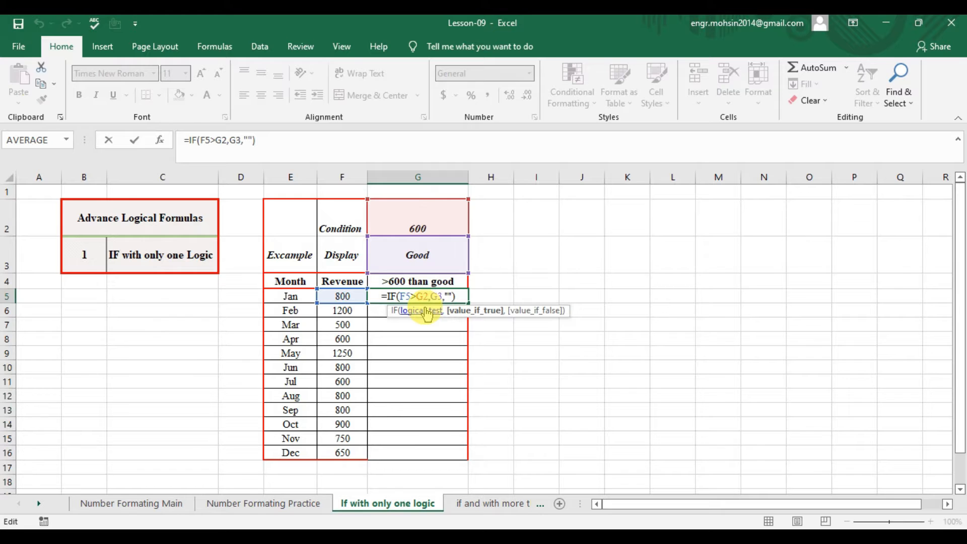
key(Return)
key(ctrl+d)
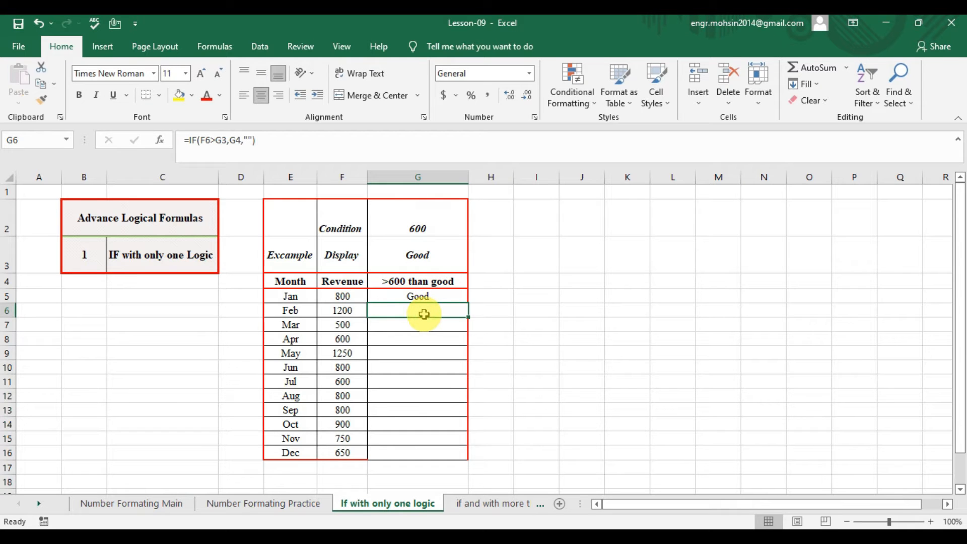
double_click(429, 309)
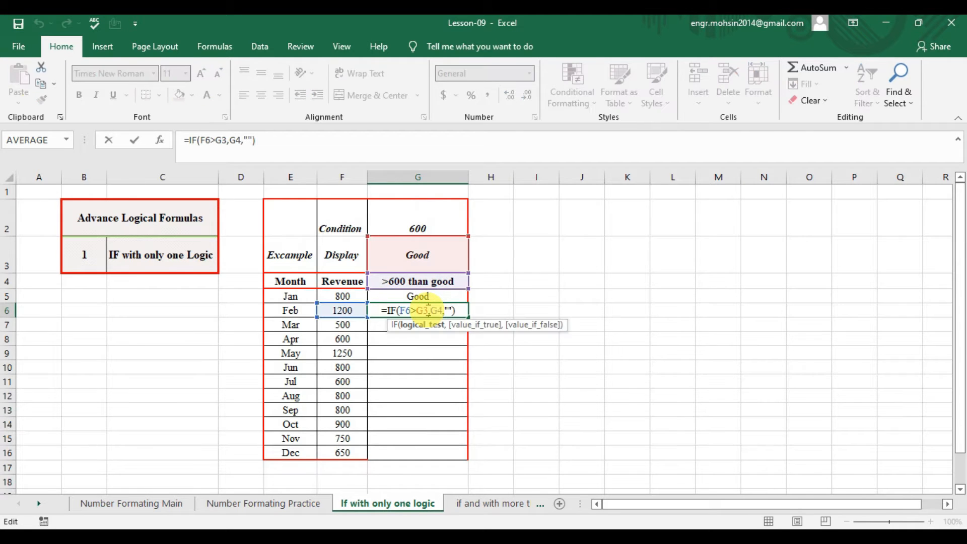
key(Escape)
click(427, 297)
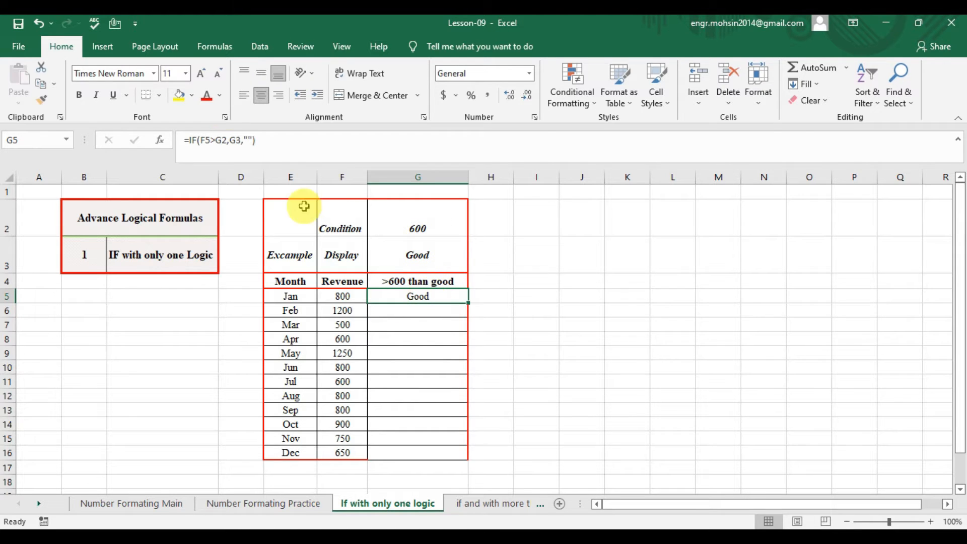
Step: Make the condition and display references absolute in G5, giving =IF(F5>$G$2,$G$3,"")
click(222, 139)
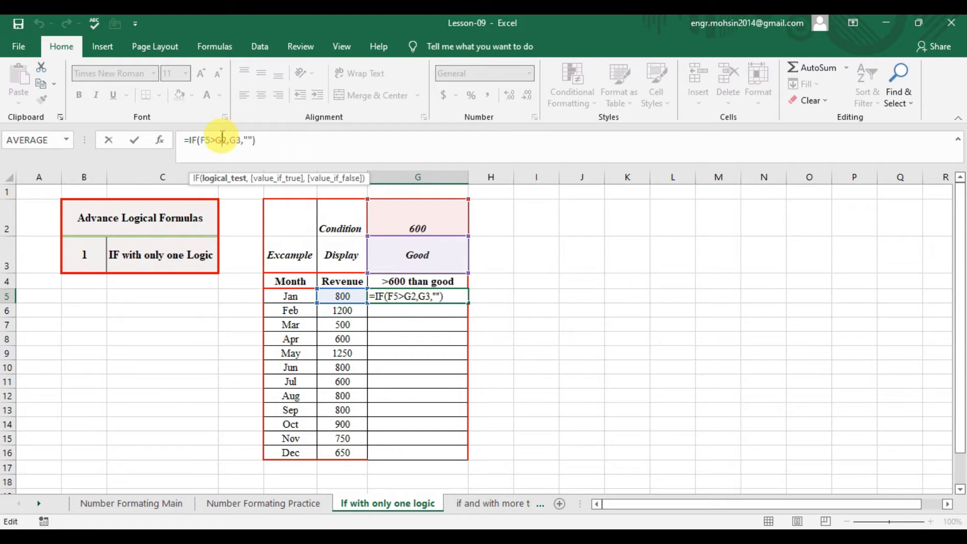
double_click(222, 139)
key(F4)
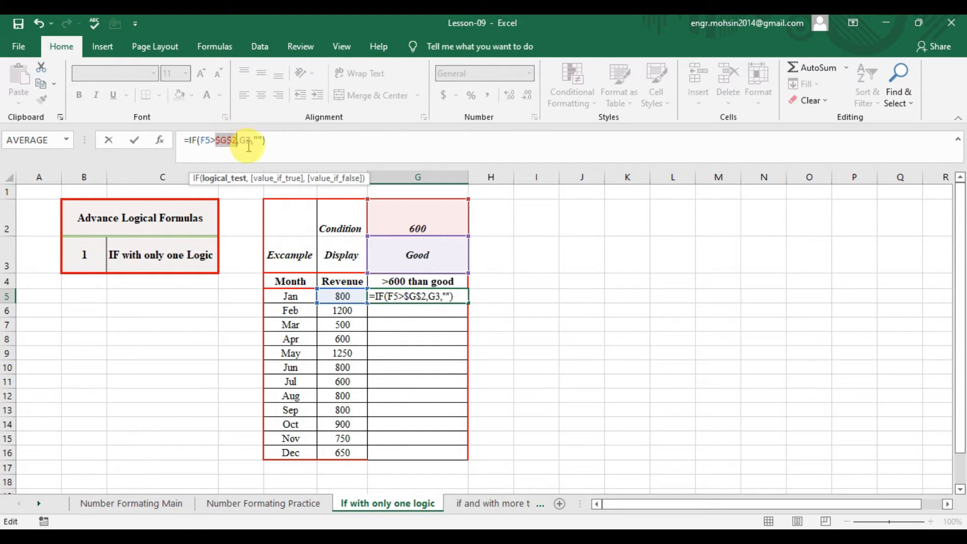
click(247, 141)
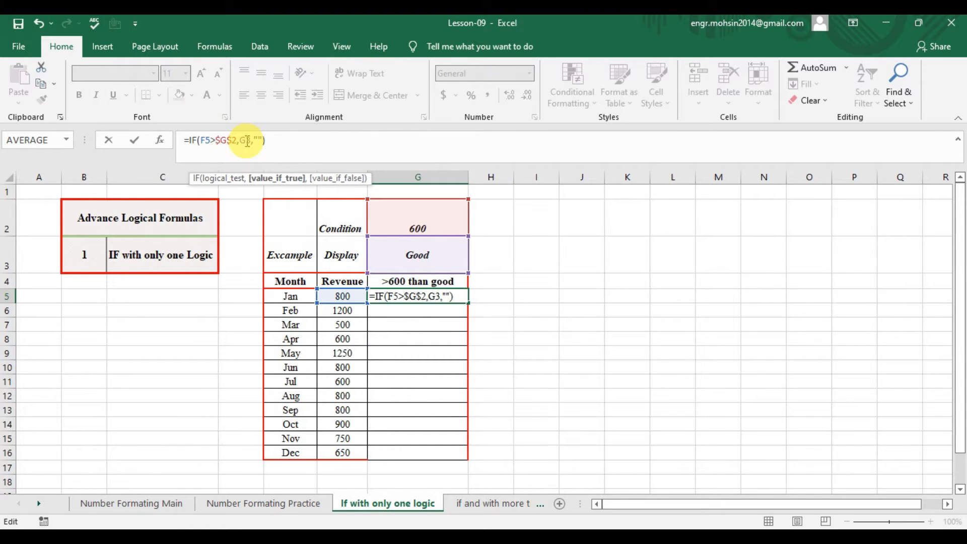
key(F4)
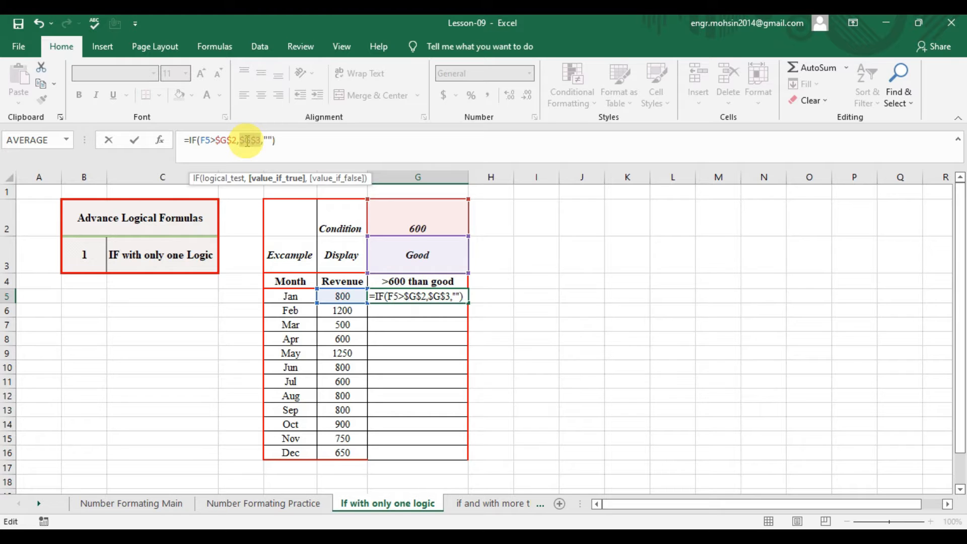
key(Return)
Step: Copy the G5 formula with absolute references into G6:G16, from February to December
key(Up)
key(ctrl+c)
key(Down)
key(ctrl+v)
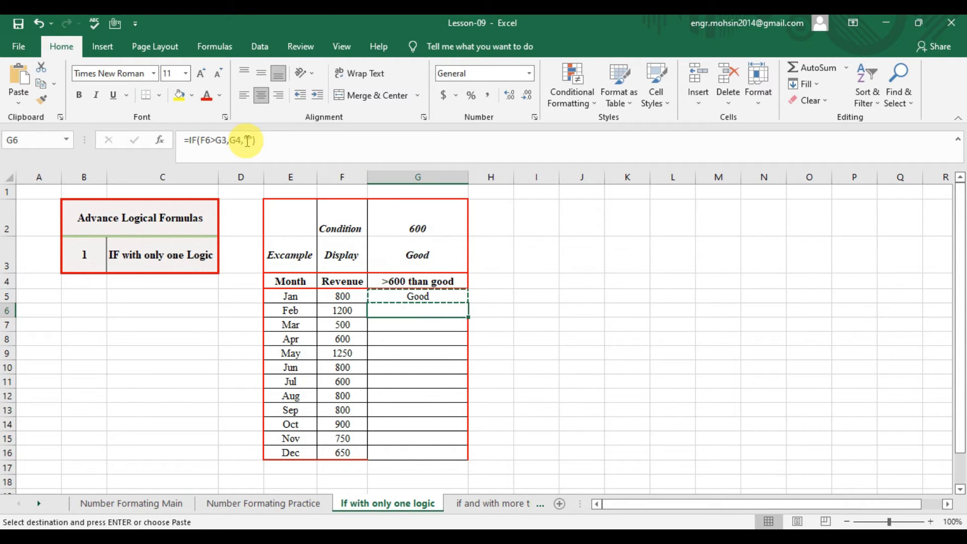
key(shift+Down)
key(shift+Down)
key(shift+Down)
key(shift+Down)
key(shift+Down)
key(shift+Down)
key(shift+Down)
key(shift+Down)
key(shift+Down)
key(shift+Down)
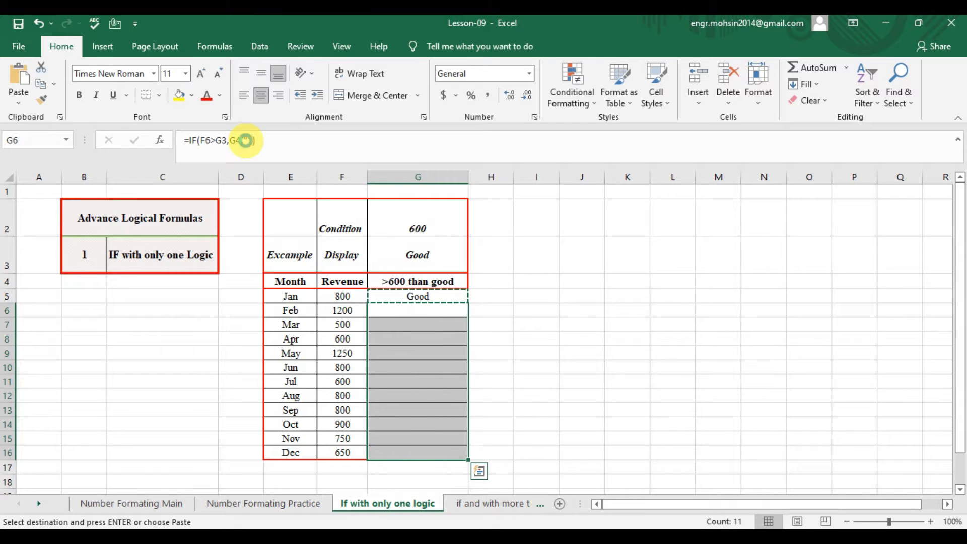
key(ctrl+v)
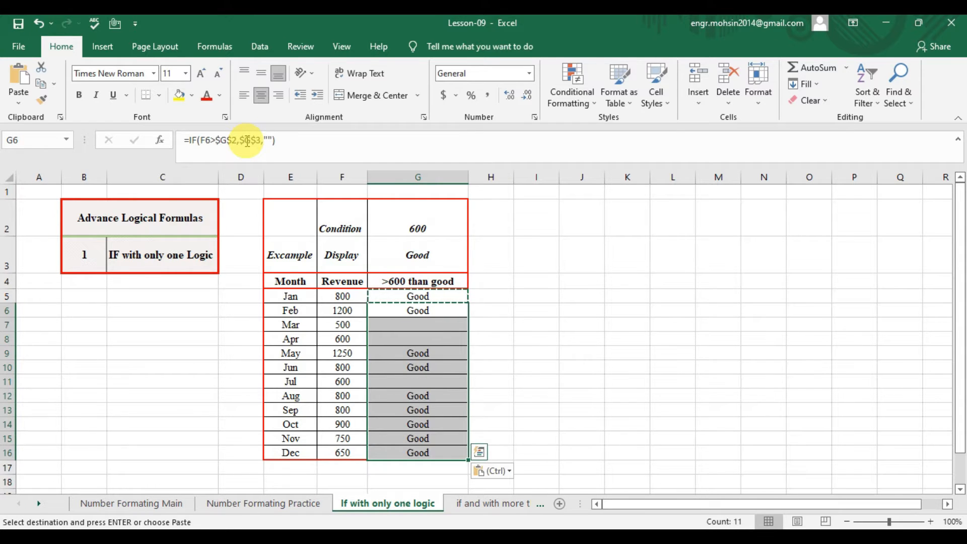
Step: Compare March's revenue in F7 with the formula in G7
click(446, 327)
click(343, 329)
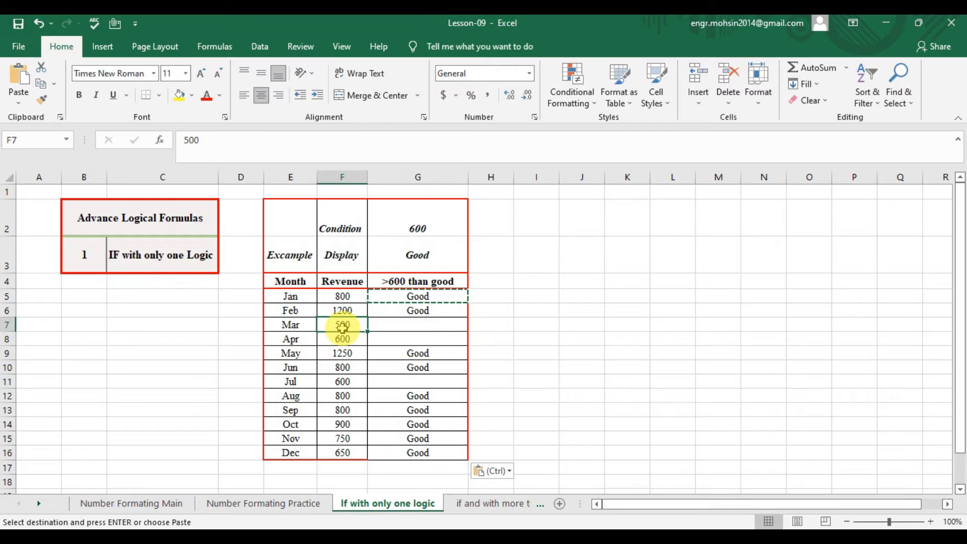
key(Right)
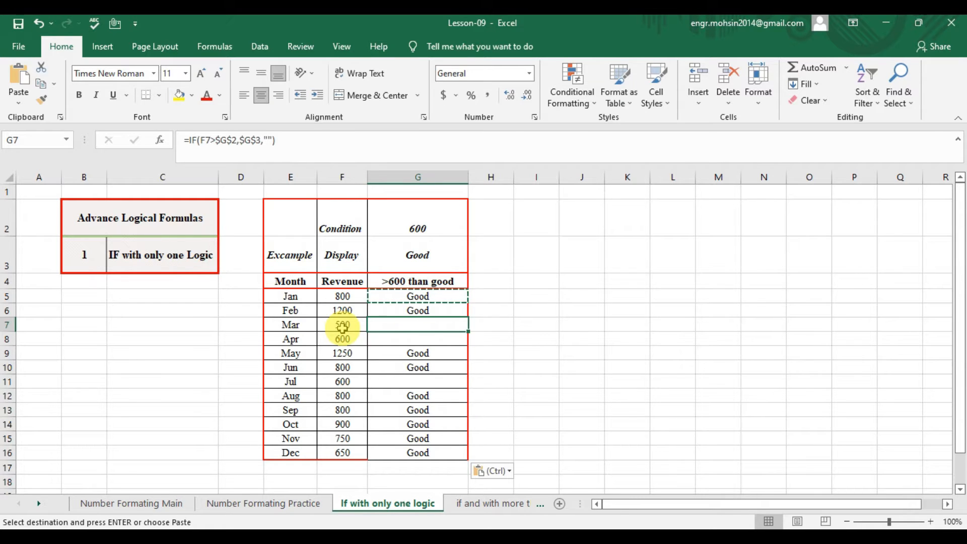
click(343, 328)
key(Right)
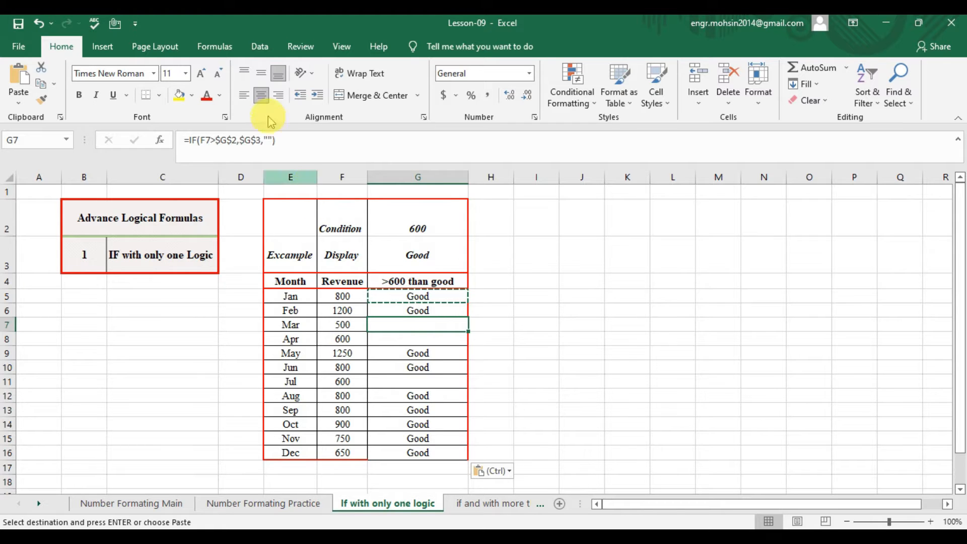
Step: Remove the empty text "" from the false argument of March's formula in G7, leaving =IF(F7>$G$2,$G$3,)
click(272, 141)
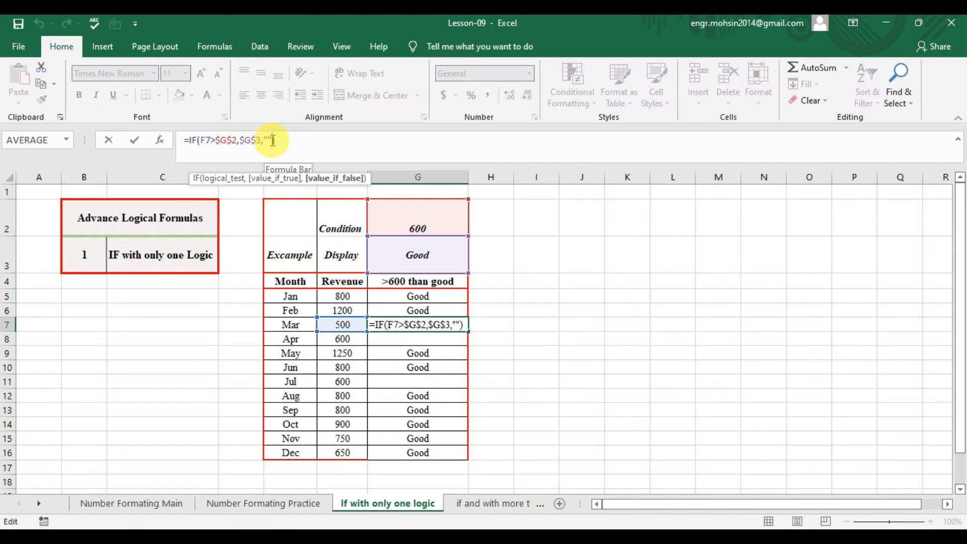
key(BackSpace)
key(BackSpace)
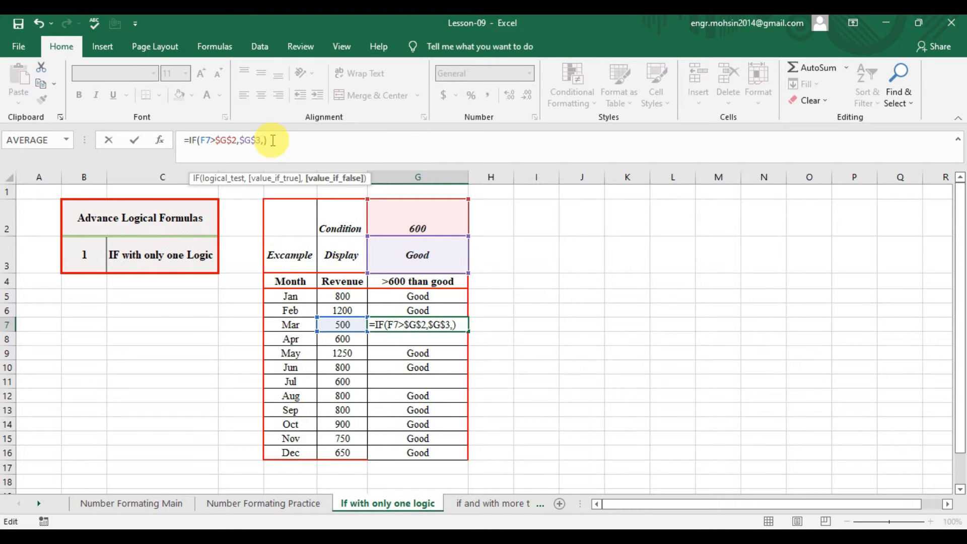
key(Return)
key(Up)
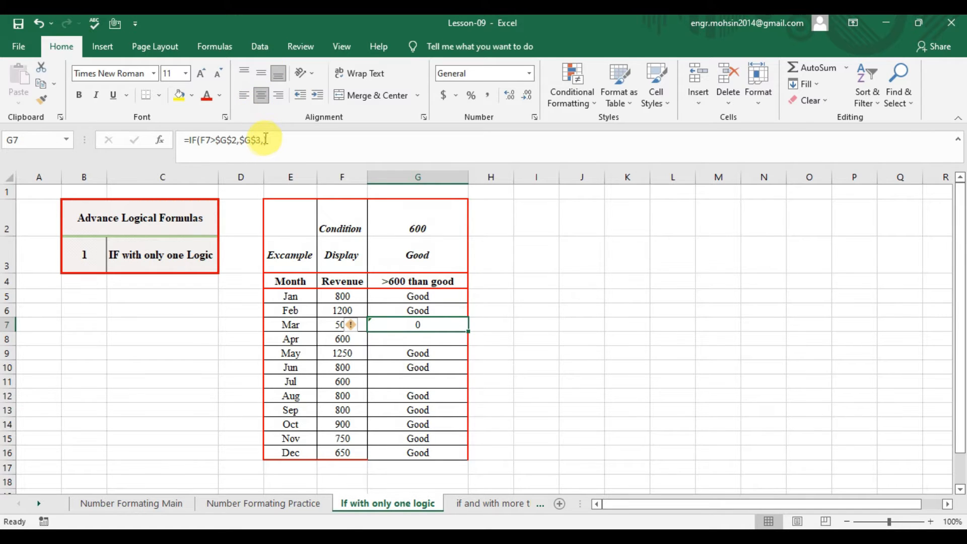
Step: Set the false value of March's formula in G7 to the text "Less than 600"
click(265, 140)
text(")
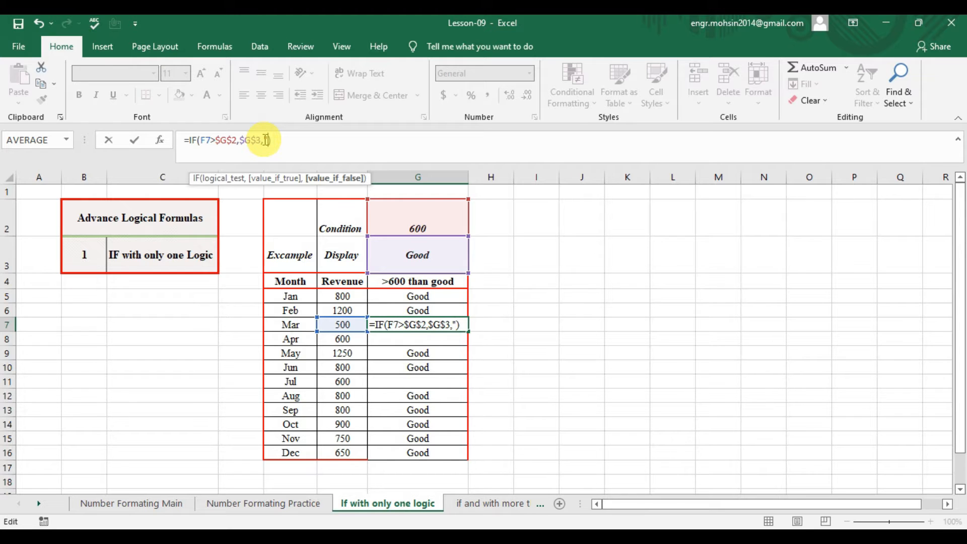
text(Le)
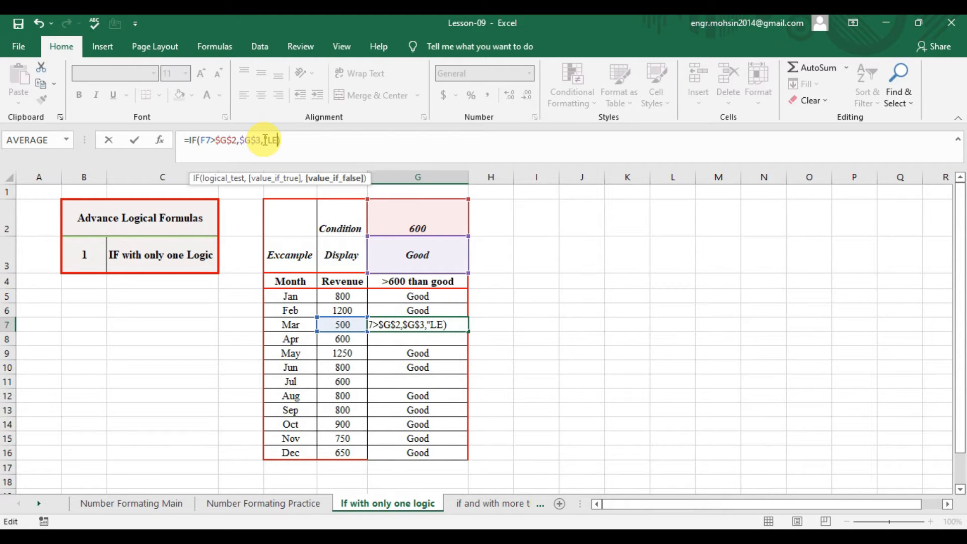
text(ss than 600)
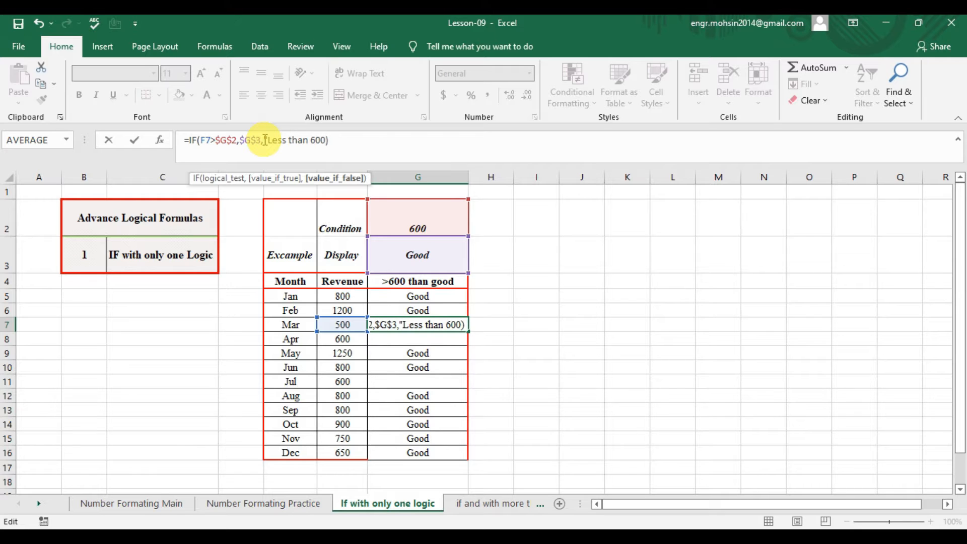
text(")
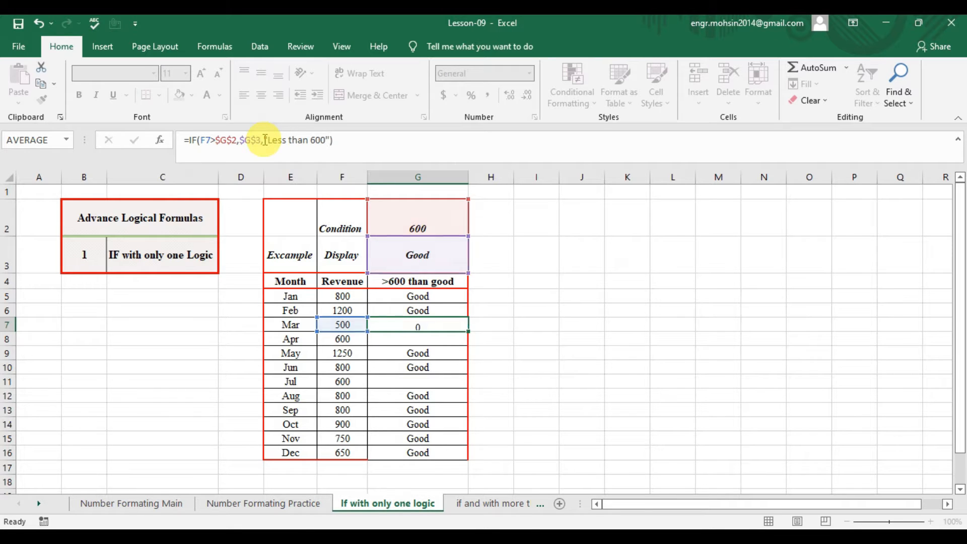
key(Return)
key(Up)
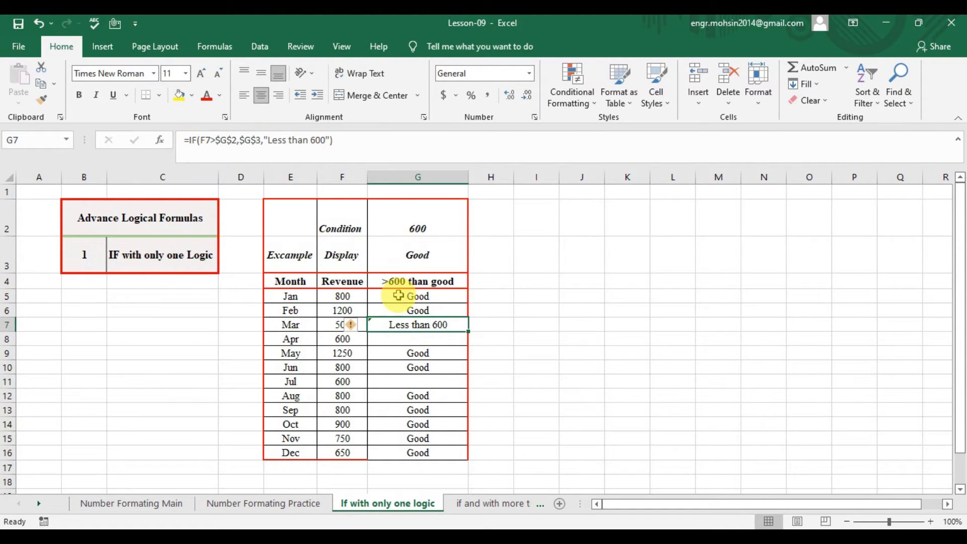
Step: Examine the condition, the display text and the first monthly results in column G against March's result in G7
click(417, 228)
key(Down)
key(Down)
key(Down)
key(Up)
key(Up)
key(Down)
key(Down)
key(Down)
key(Down)
key(Down)
key(Up)
key(Down)
key(Up)
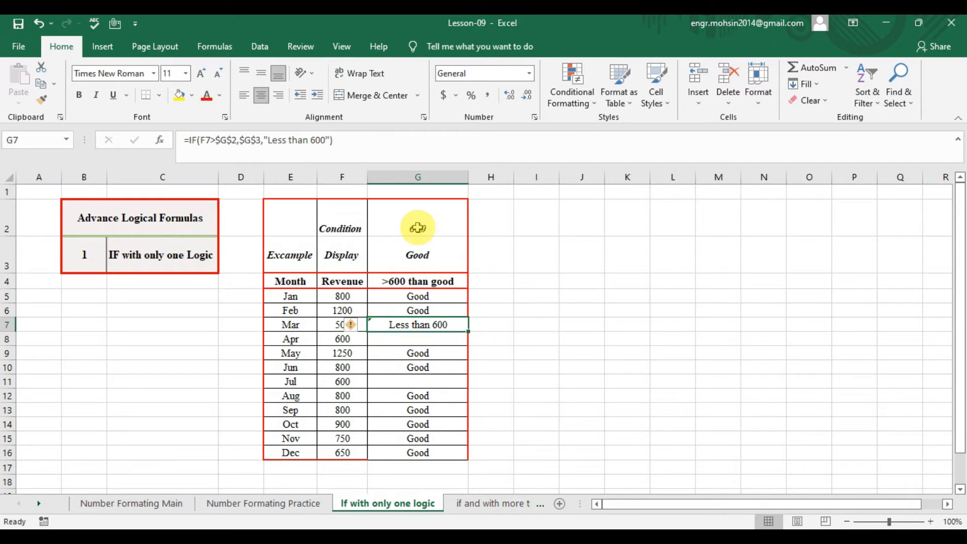
Step: Replace the "Less than 600" text in March's formula in G7 with the empty text ""
click(330, 140)
key(BackSpace)
key(BackSpace)
key(BackSpace)
key(BackSpace)
key(BackSpace)
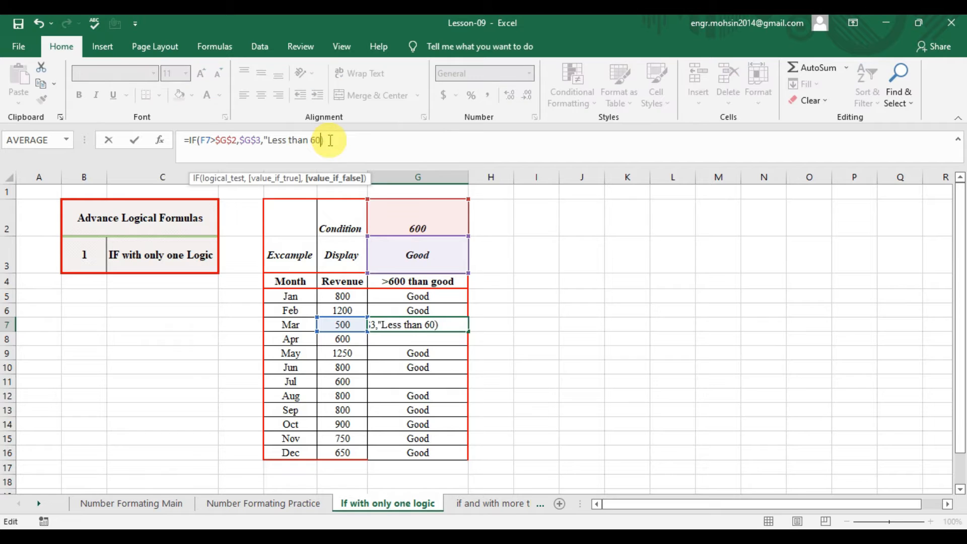
key(BackSpace)
key(BackSpace)
key(BackSpace)
key(BackSpace)
key(BackSpace)
key(BackSpace)
key(BackSpace)
key(BackSpace)
key(BackSpace)
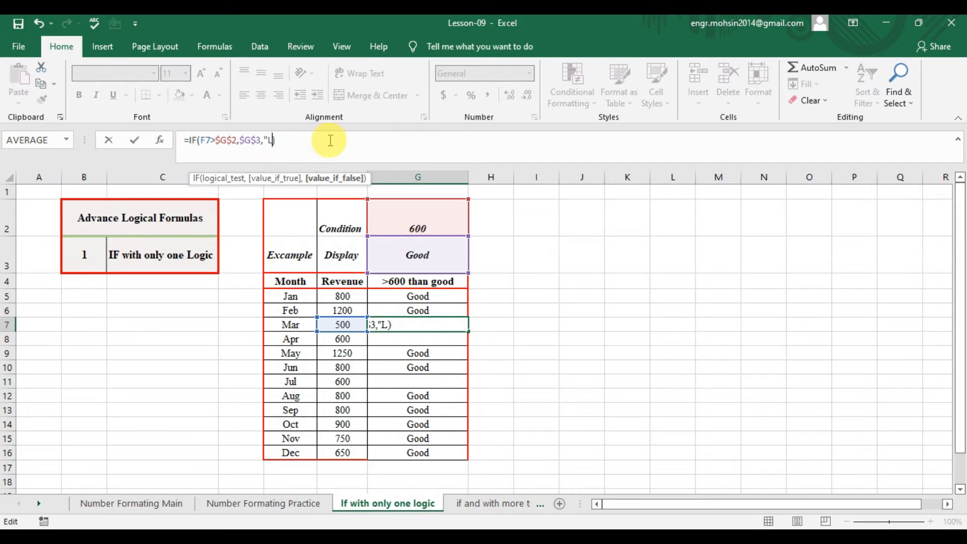
text(")
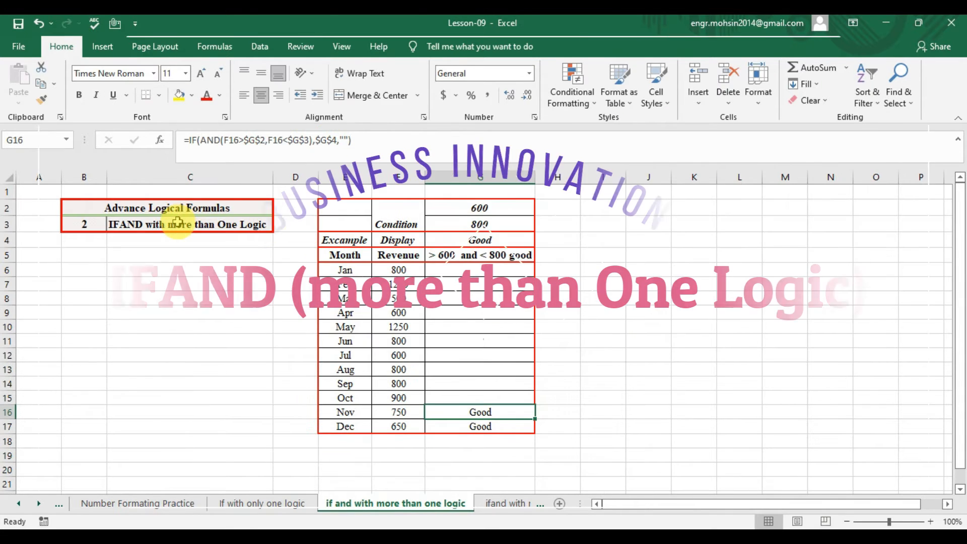
Step: Examine the lesson heading in C3 and the Display label in F4 on the "if and with more than one logic" sheet
click(178, 222)
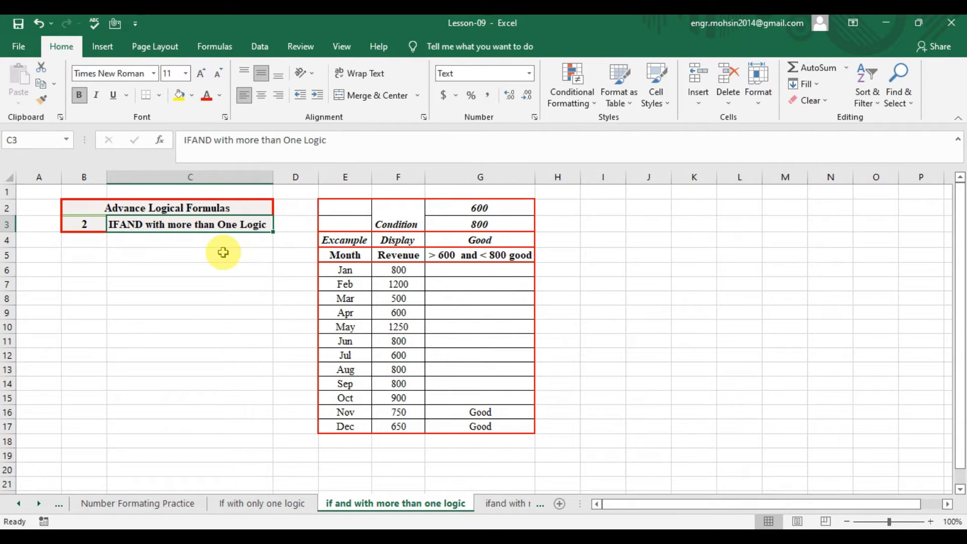
key(Up)
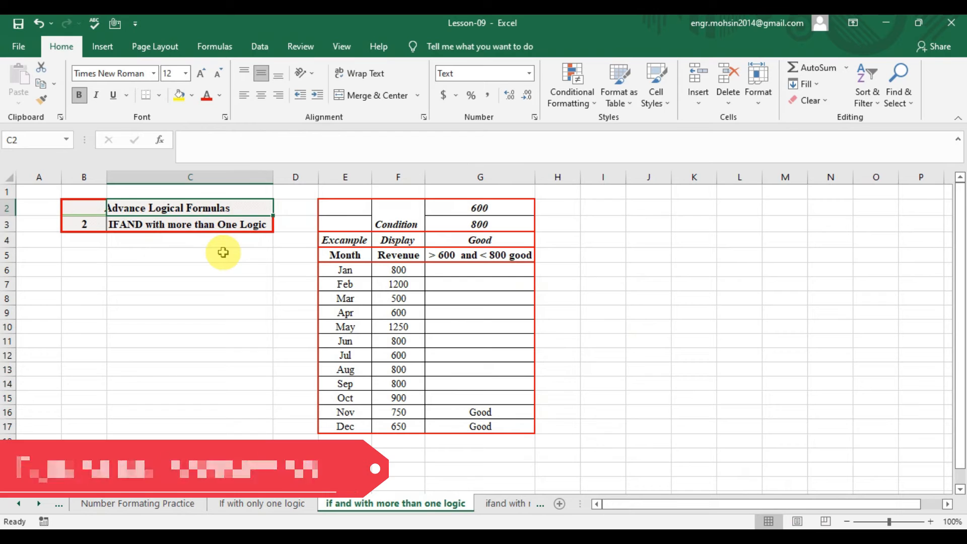
key(Down)
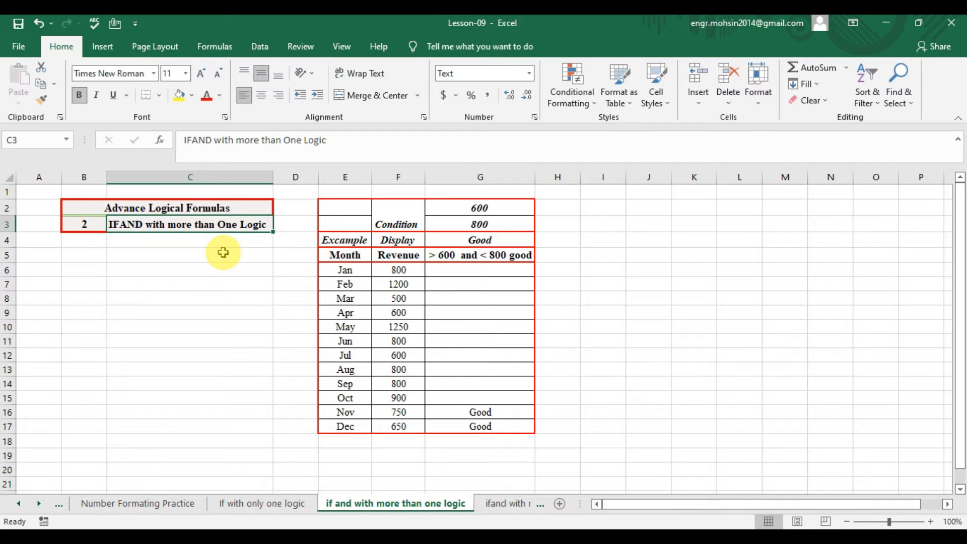
key(Right)
key(Right)
key(Right)
key(Down)
key(Down)
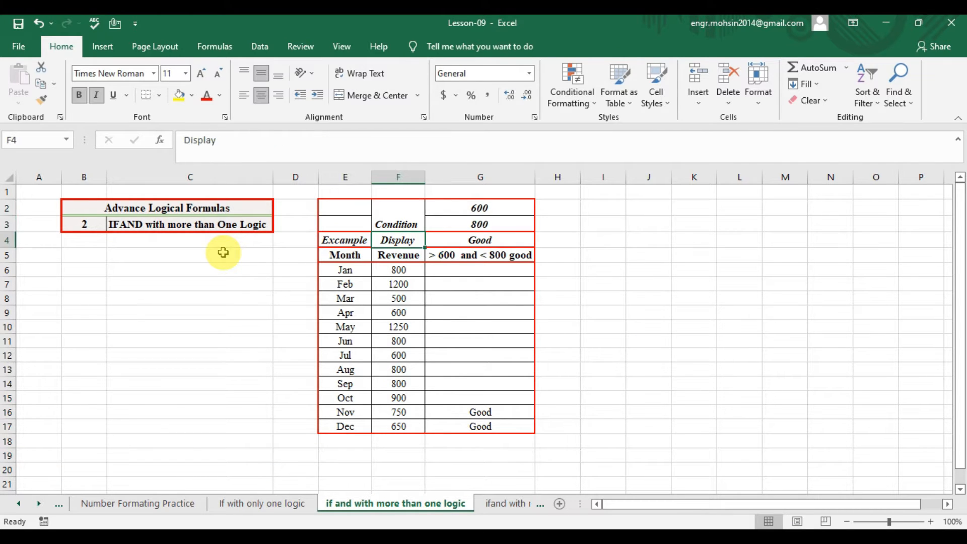
Step: Review the Month column and the Revenue column of the example table
key(Left)
key(Down)
key(Down)
key(Down)
key(Down)
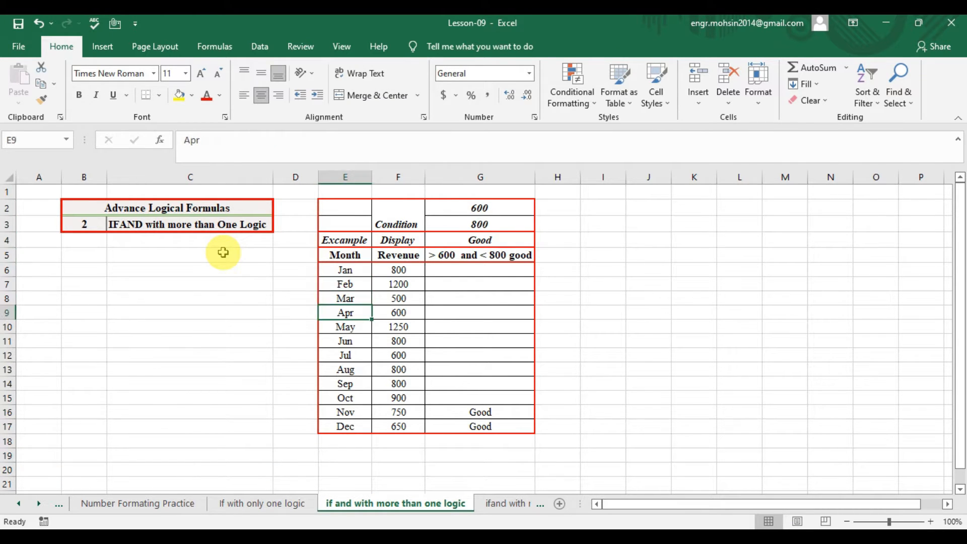
key(Right)
key(Up)
key(Up)
key(Down)
key(Down)
key(Up)
key(Up)
key(Up)
key(Up)
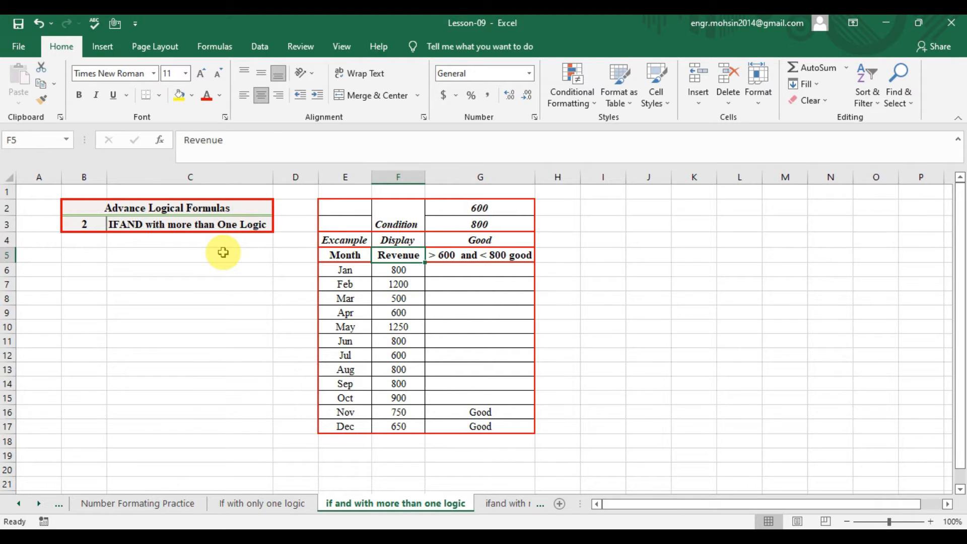
Step: Examine the "> 600 and < 800 good" heading in G5 and January's existing formula in G6
key(Right)
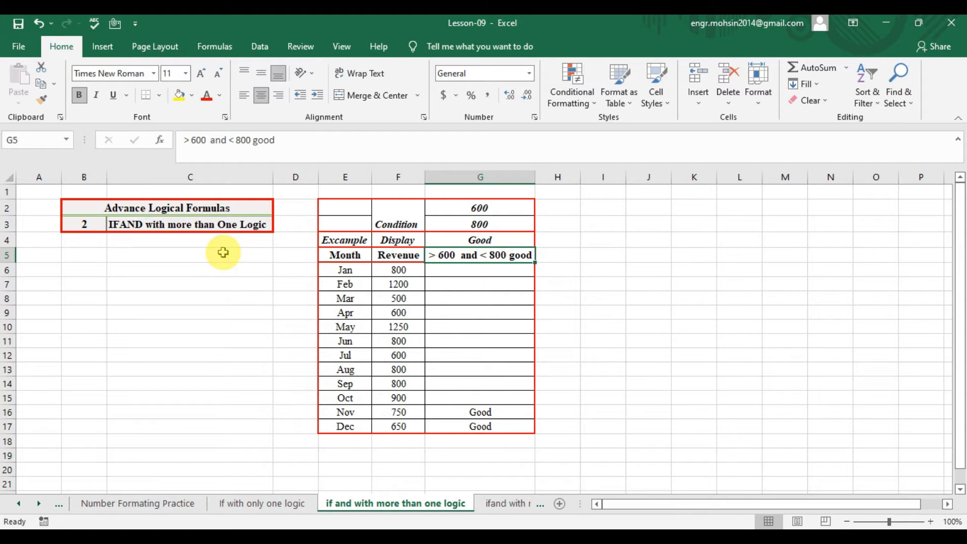
key(Down)
key(Up)
key(Down)
key(Up)
key(Down)
key(Up)
key(Down)
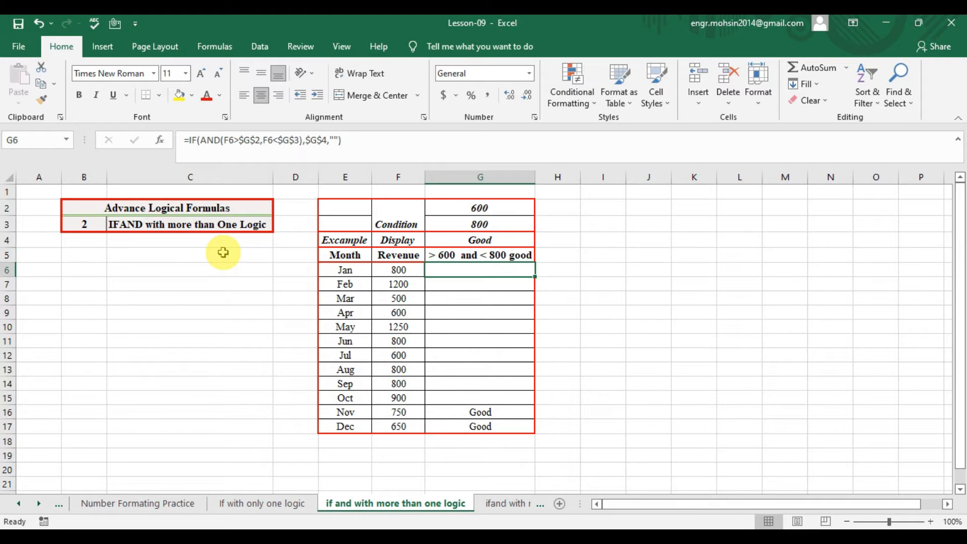
key(Up)
key(Down)
Step: Begin a new formula in G6 with AND nested in IF and F6>$G$2 as its first condition
text(=)
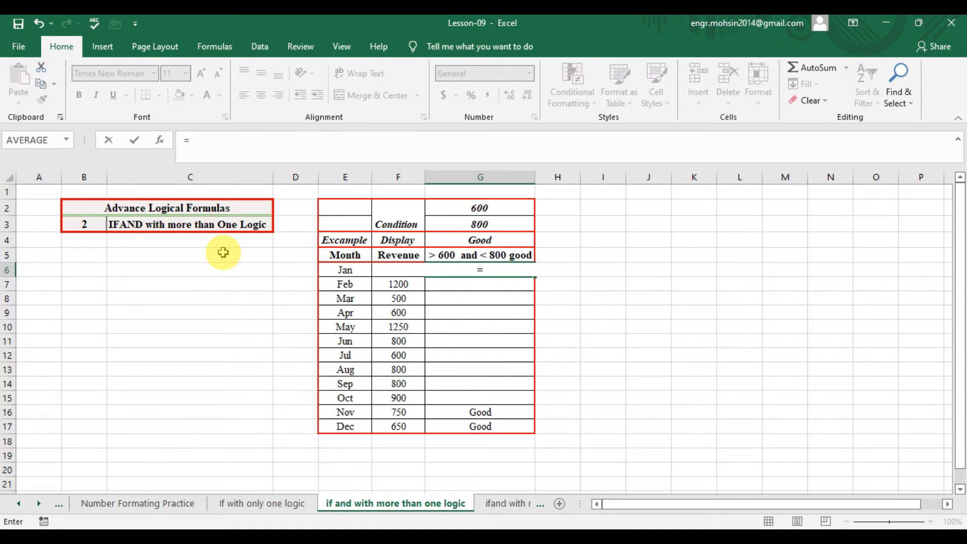
text(if)
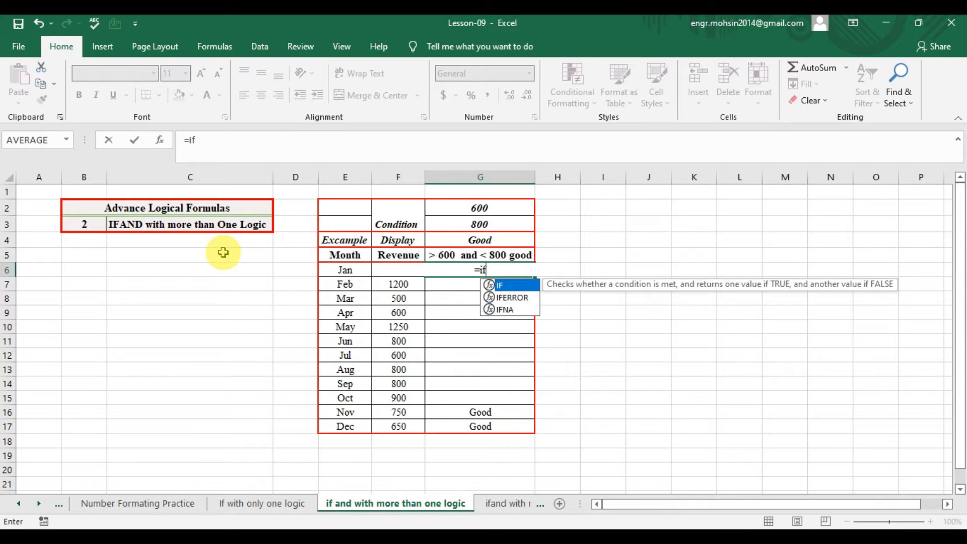
key(Tab)
text(and)
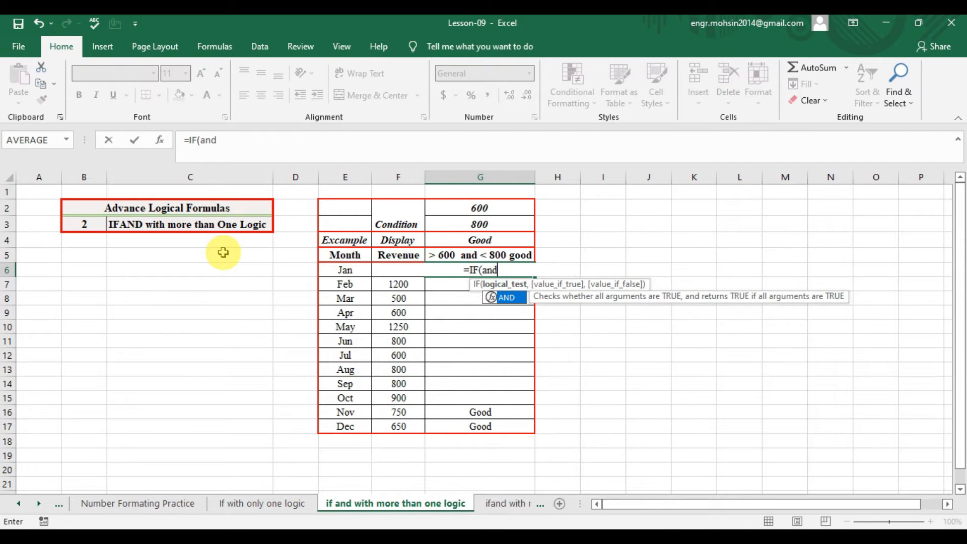
key(Tab)
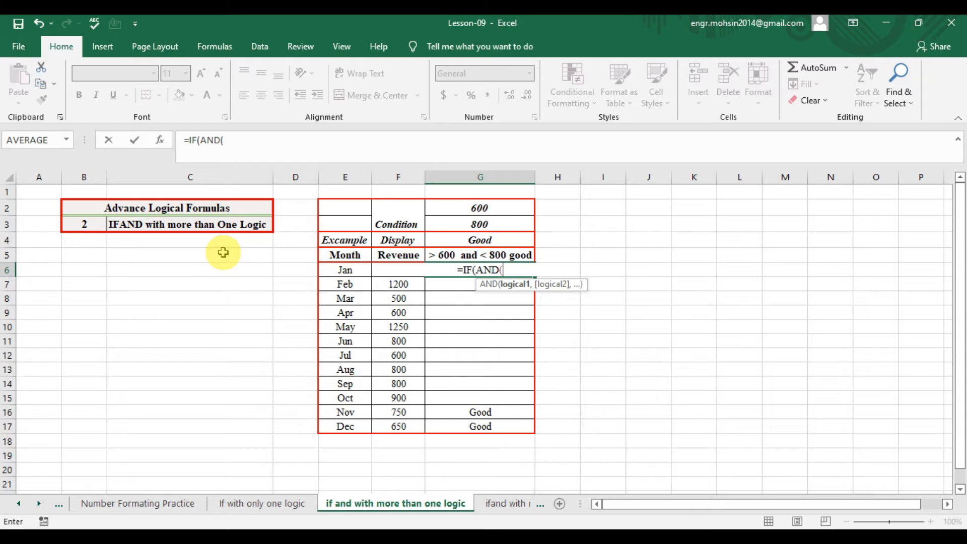
key(Left)
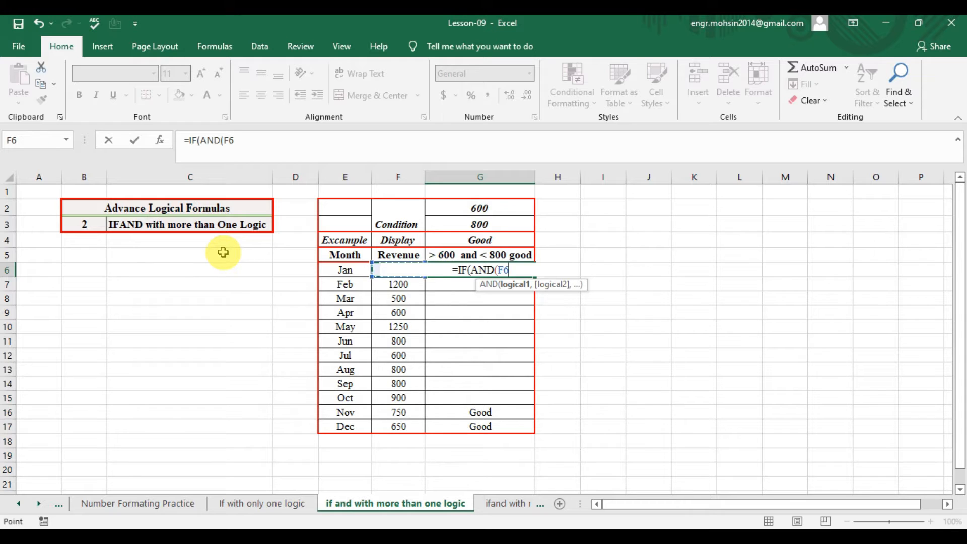
text(>)
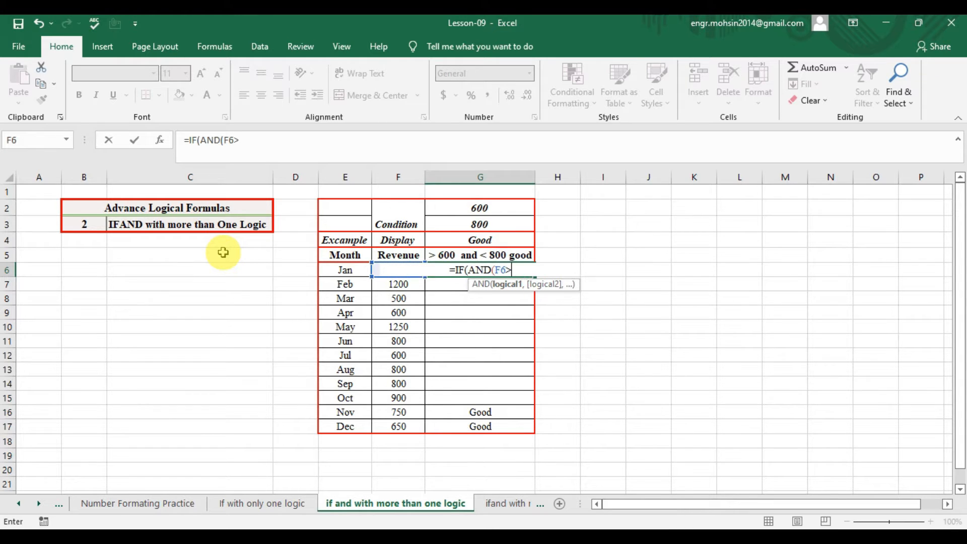
key(Up)
key(Up)
key(Up)
key(Up)
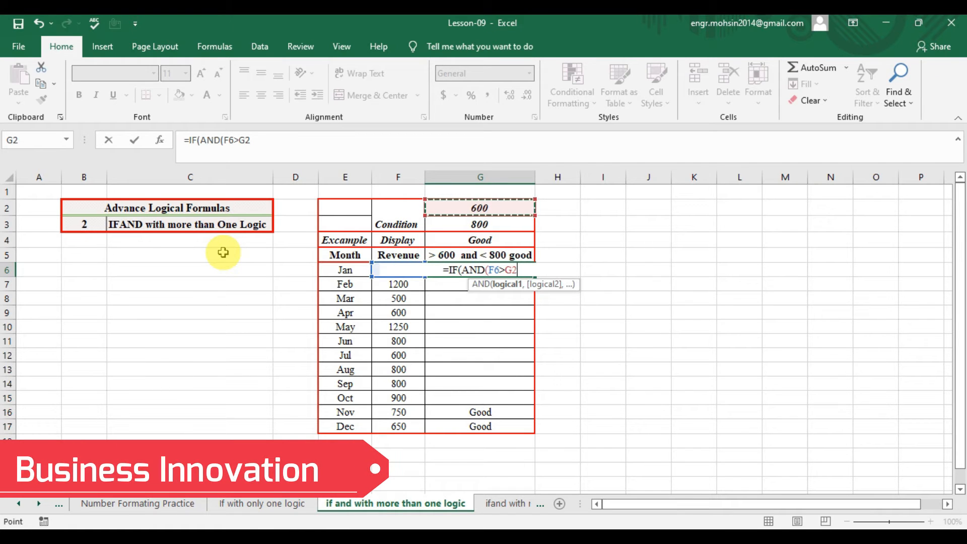
key(F4)
text(,)
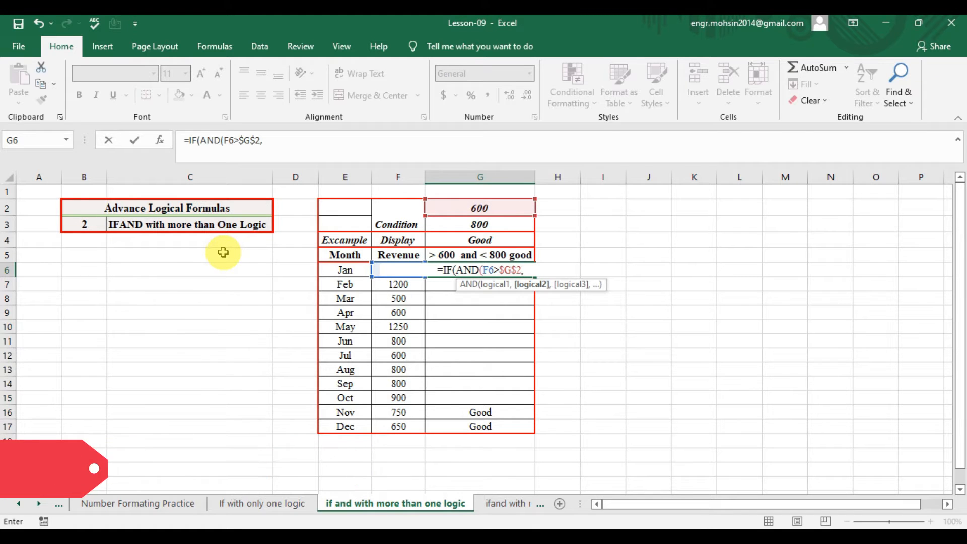
Step: Add F6<$G$3 as the second condition in the G6 formula and close the AND function
key(Left)
key(Left)
key(Right)
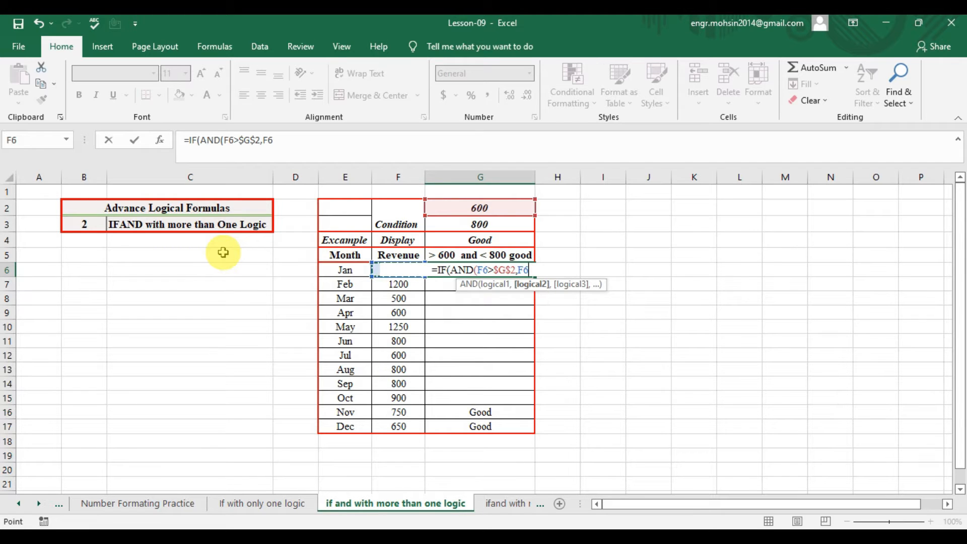
text(<)
key(Up)
key(Up)
key(Up)
key(Right)
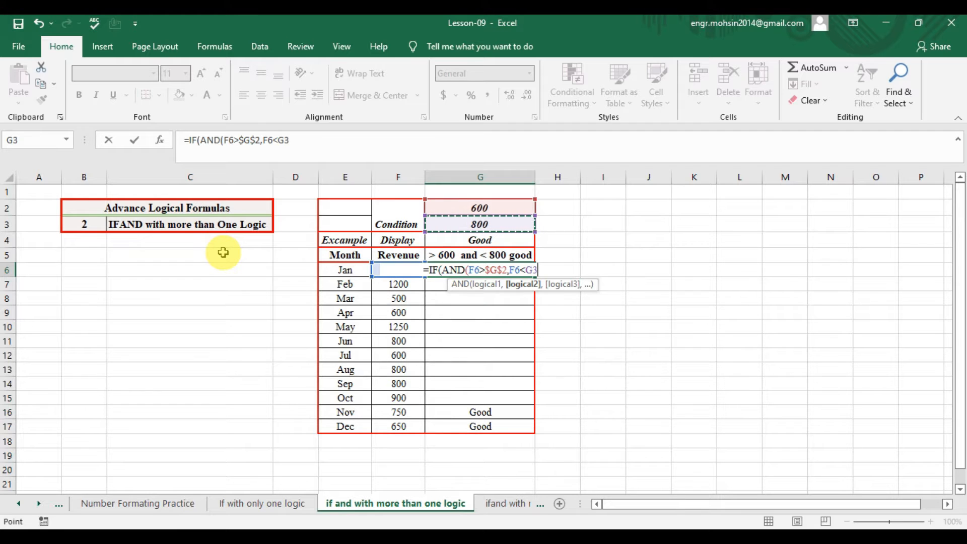
key(F4)
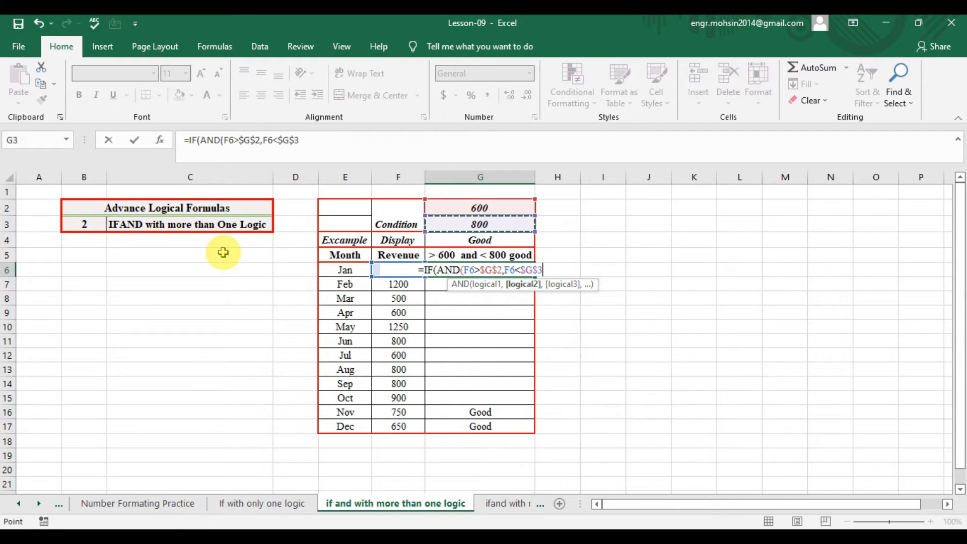
text())
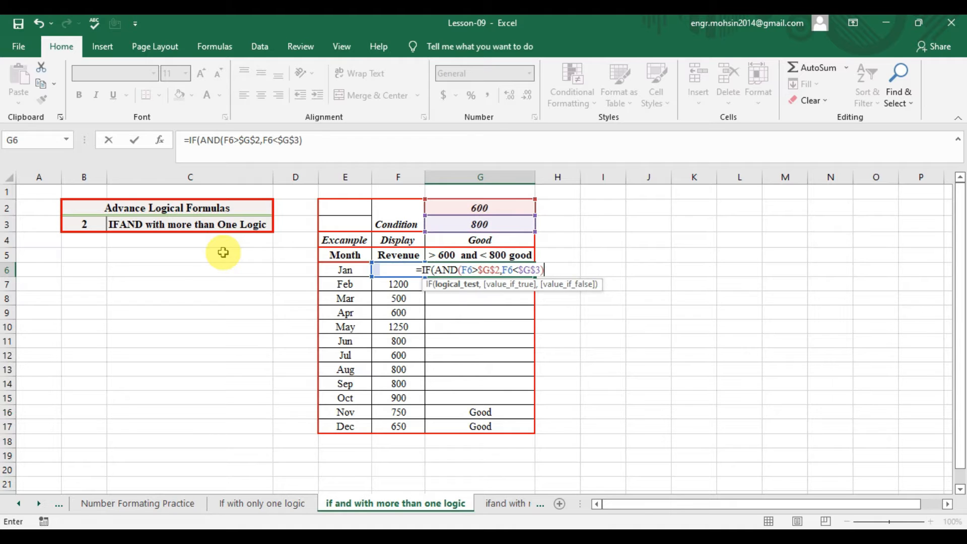
Step: Complete the G6 formula with G4 as the value if true and "ABC" as the value if false
text(,)
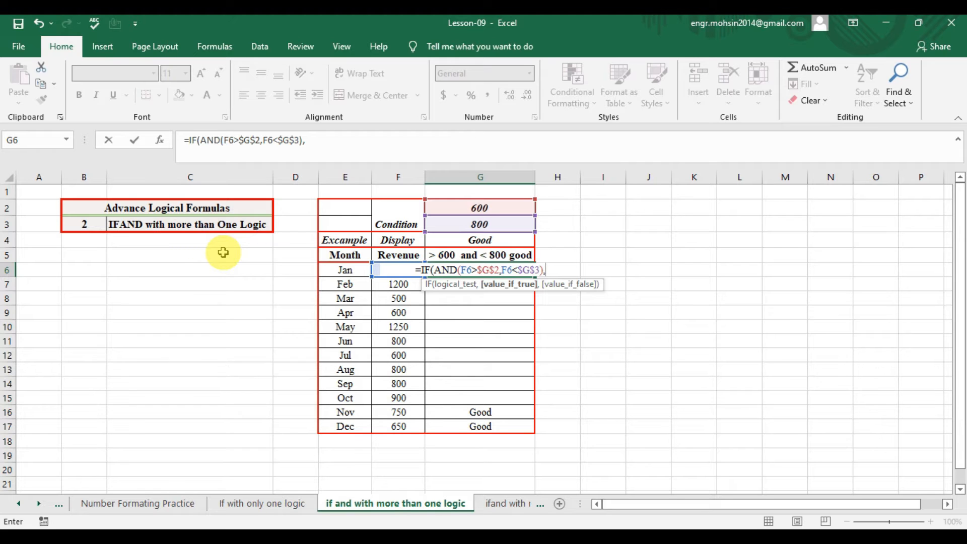
key(Up)
key(Up)
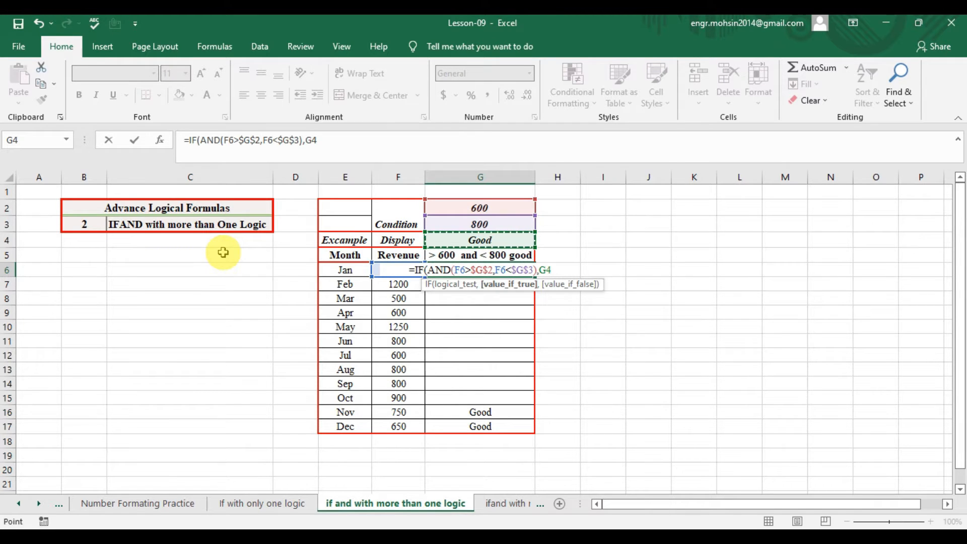
text(,)
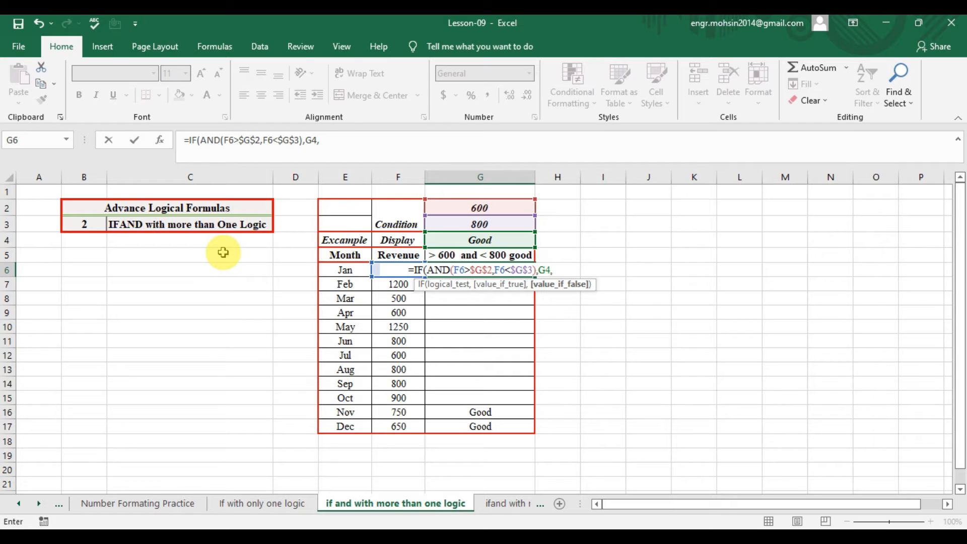
text("ABC)
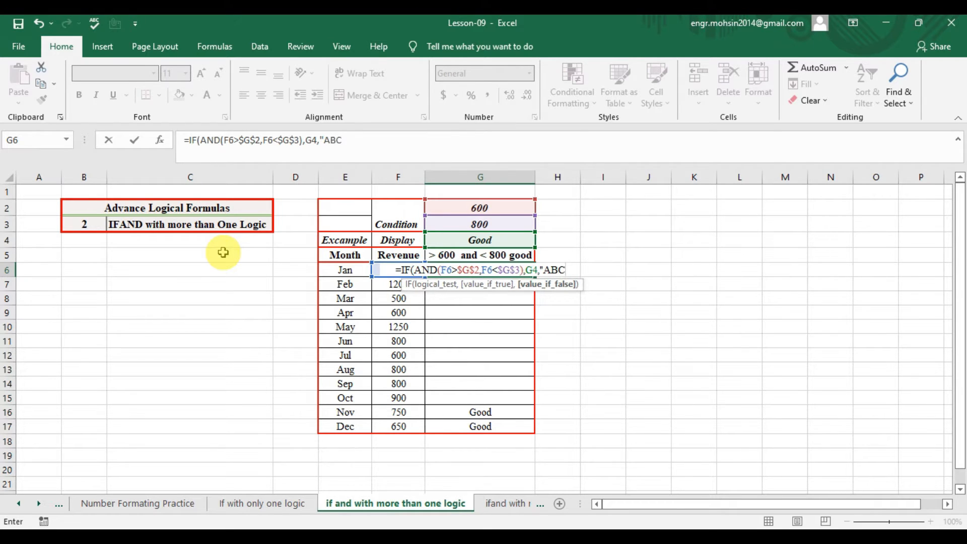
text(")
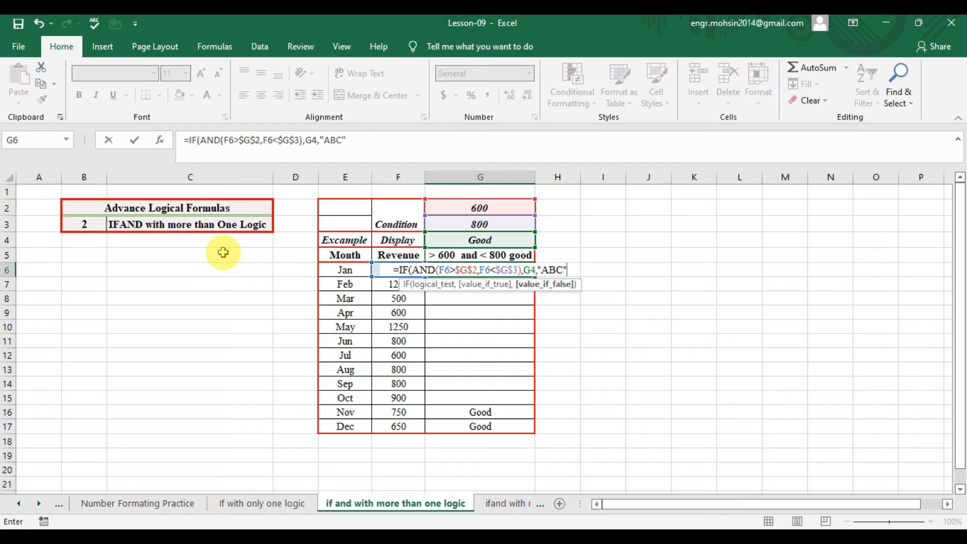
text())
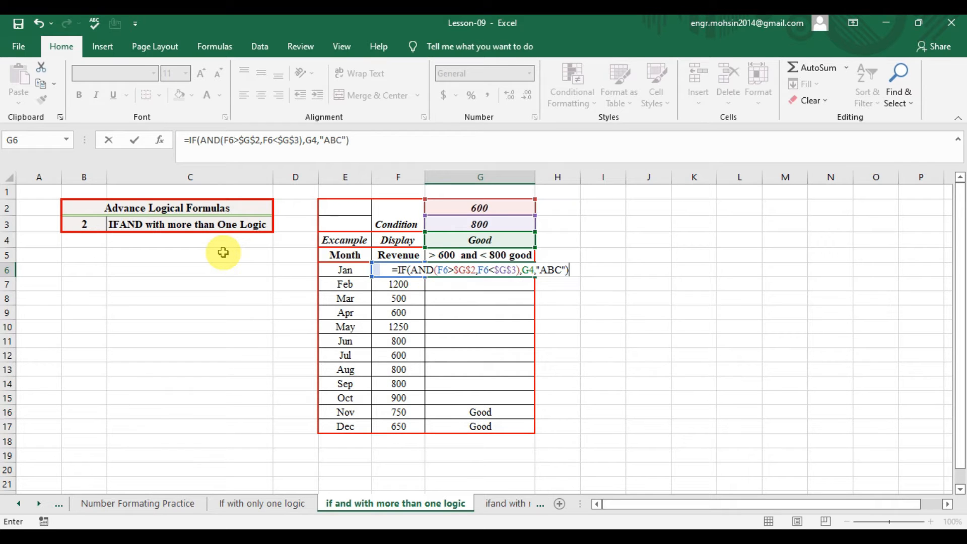
key(ctrl+Return)
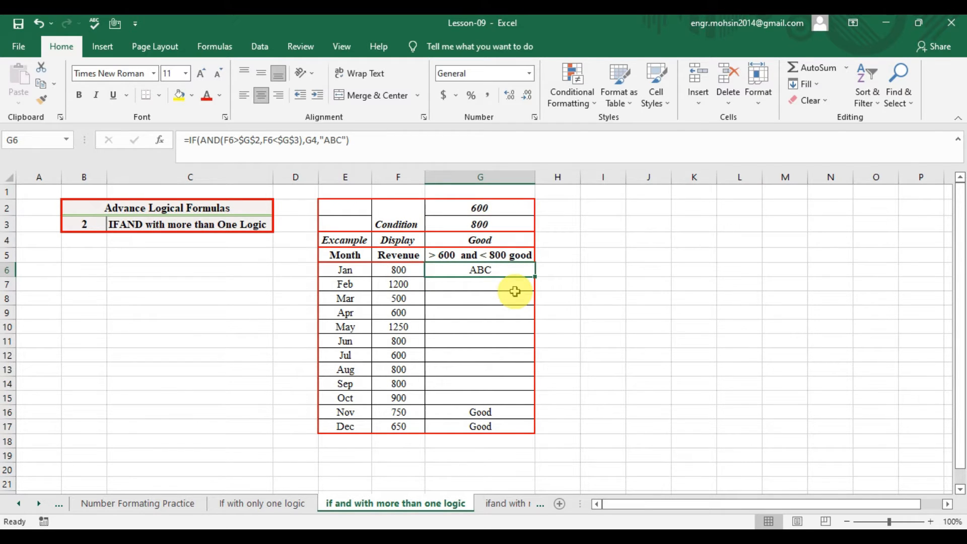
key(ctrl+c)
key(Down)
key(shift+Down)
key(Up)
key(Up)
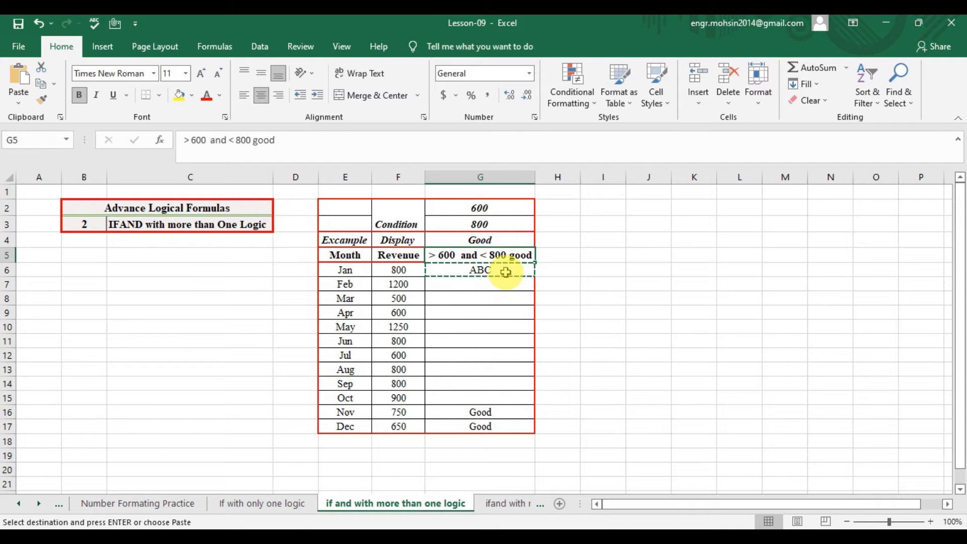
Step: Make the G4 reference in the G6 formula absolute as $G$4
click(505, 272)
click(313, 140)
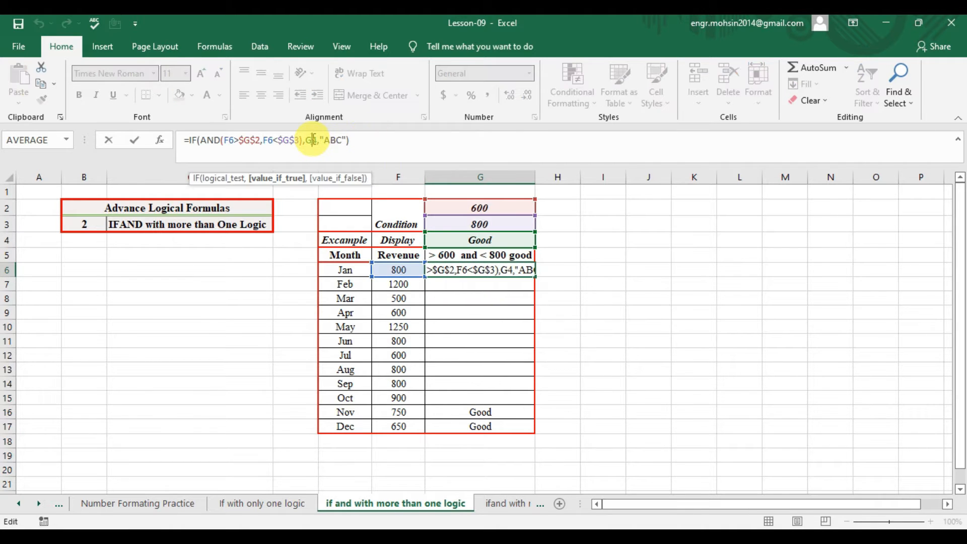
key(F4)
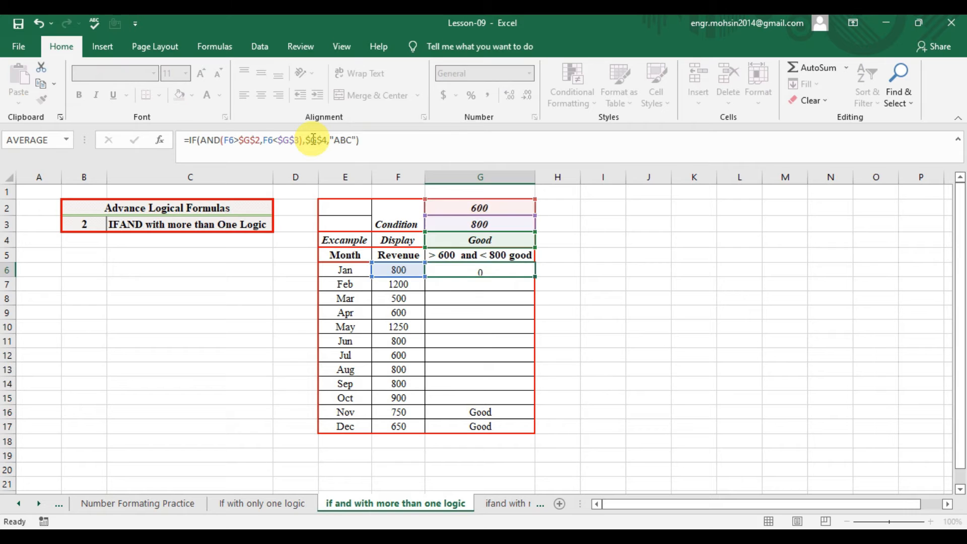
key(Return)
Step: Copy January's formula from G6 into G7:G17 for the remaining months
key(Up)
key(ctrl+c)
key(Down)
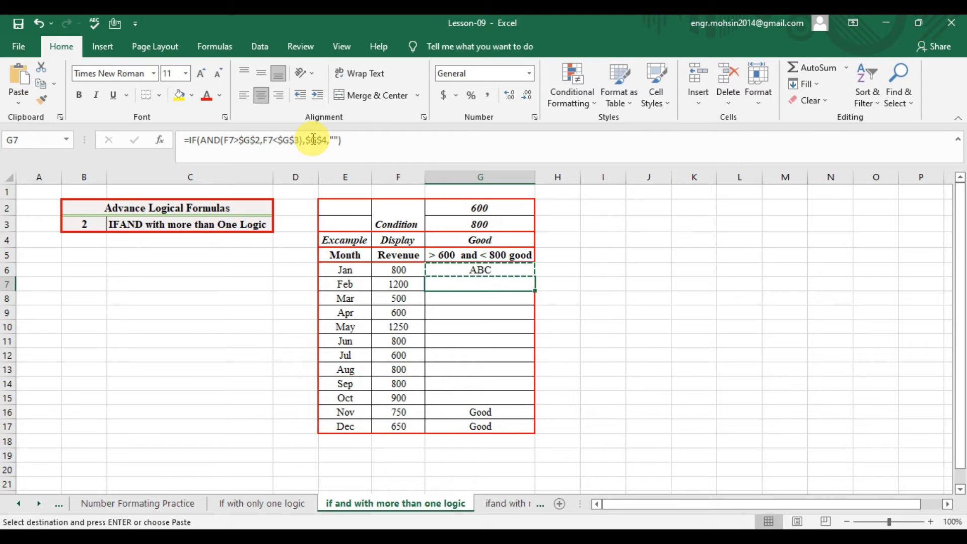
key(shift+Down)
key(shift+Down)
key(shift+Down)
key(shift+Down)
key(shift+Down)
key(shift+Down)
key(shift+Down)
key(shift+Down)
key(shift+Down)
key(shift+Down)
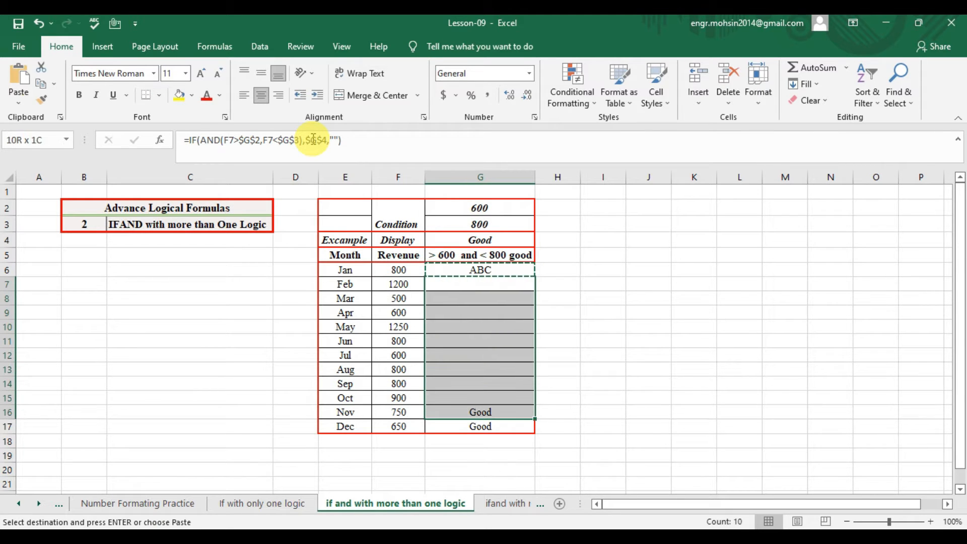
key(ctrl+v)
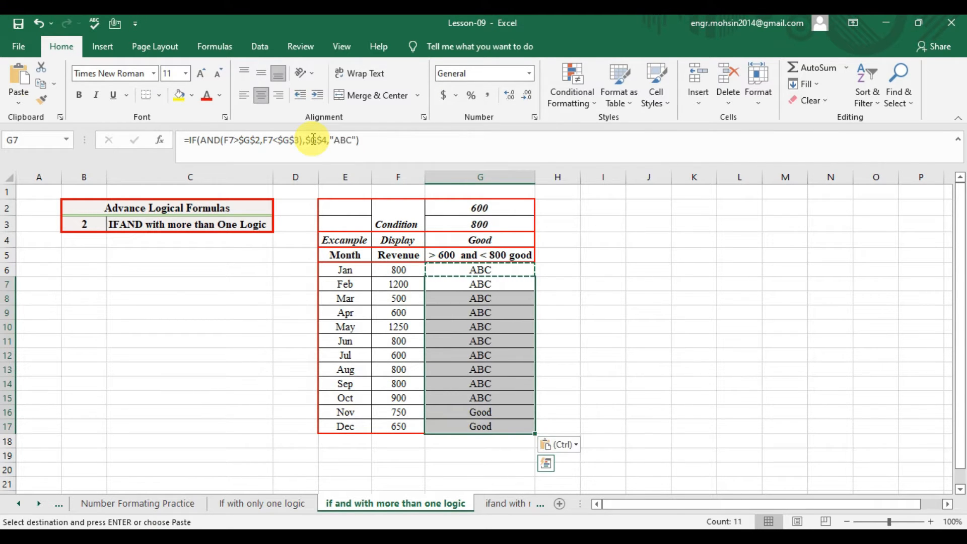
Step: Check January's result in G6 against its revenue in F6 and the criteria heading in G5
click(490, 285)
key(Up)
key(Down)
key(Up)
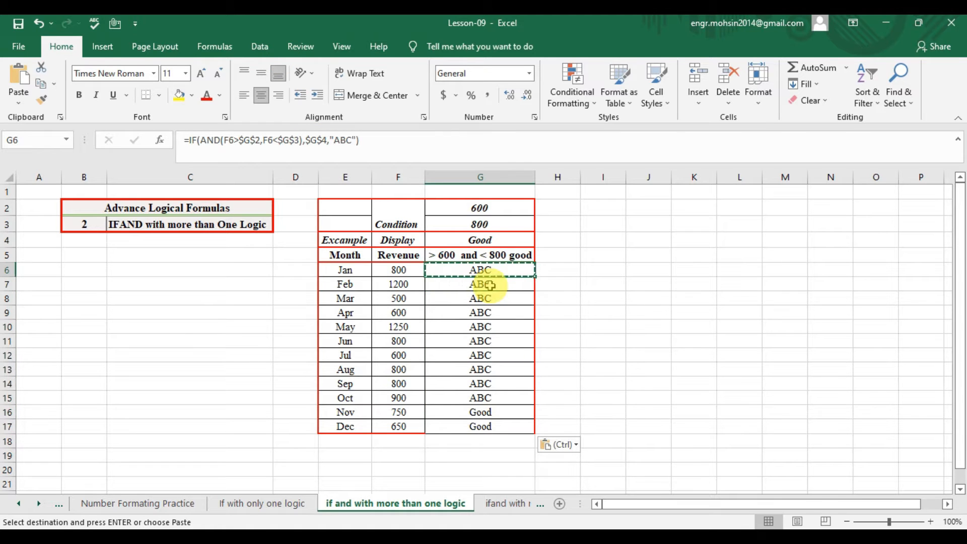
click(404, 273)
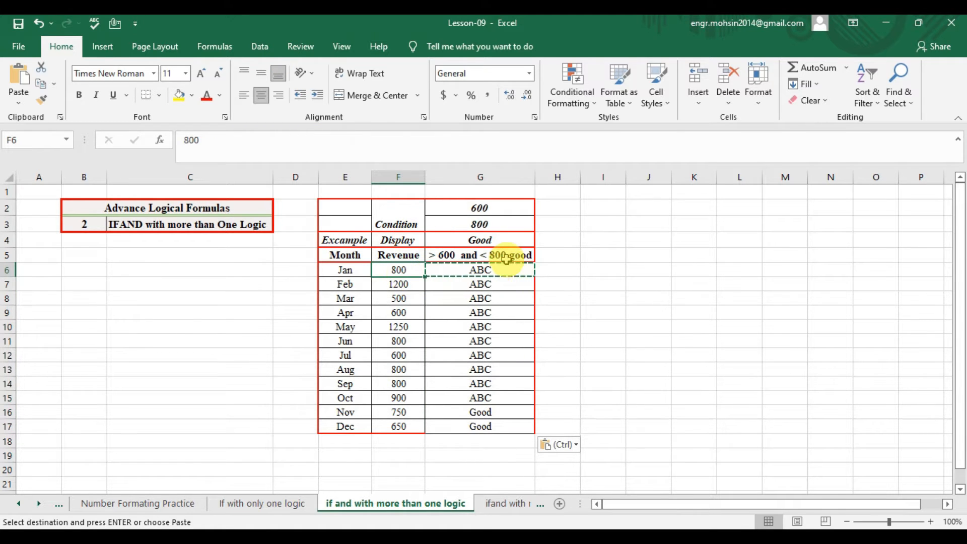
click(454, 255)
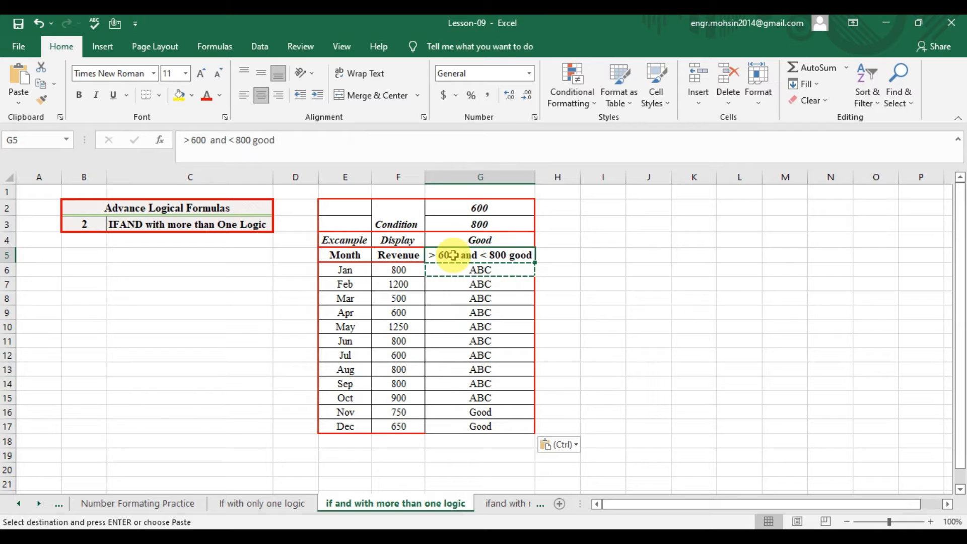
key(Down)
key(Up)
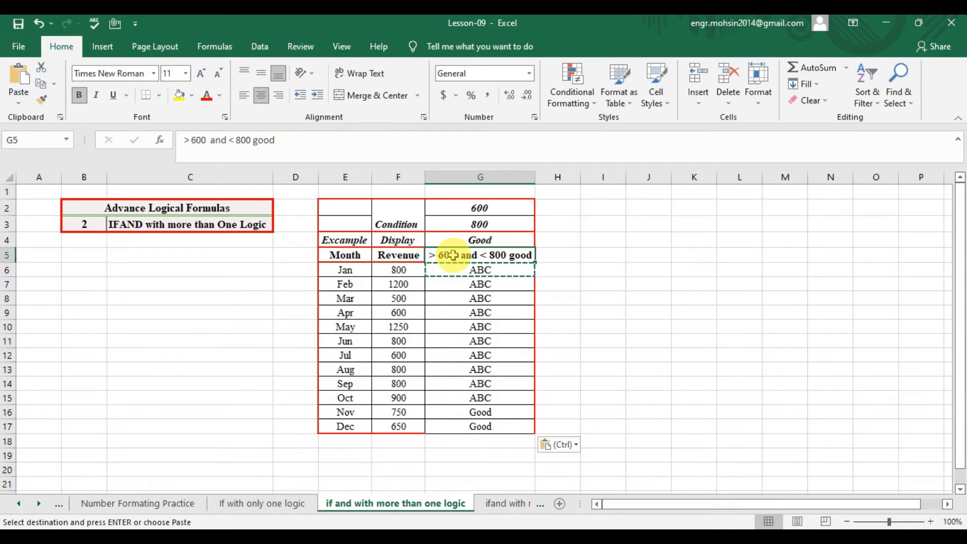
key(Left)
key(Down)
key(Right)
Step: Compare the February, March and April results in column G with their revenues in column F
key(Down)
key(Down)
key(Up)
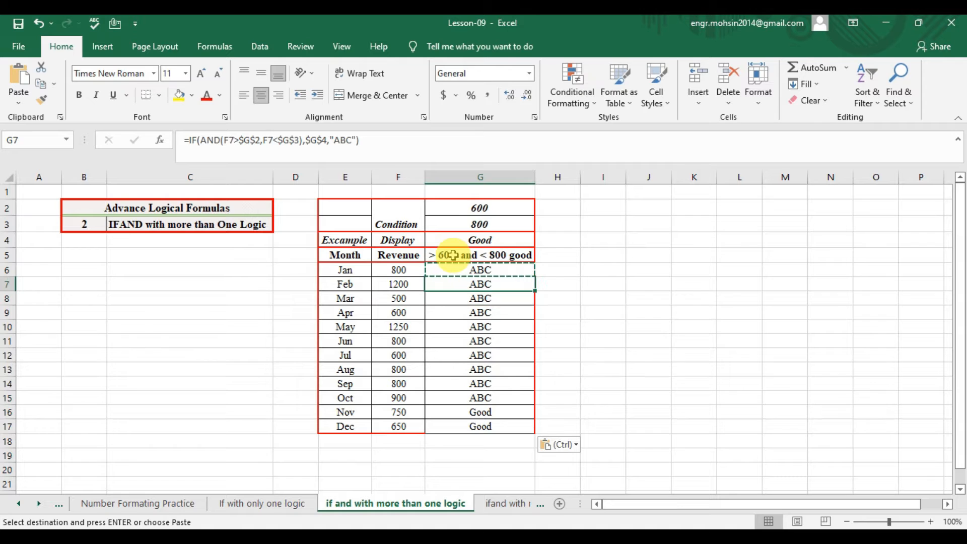
key(Left)
key(Down)
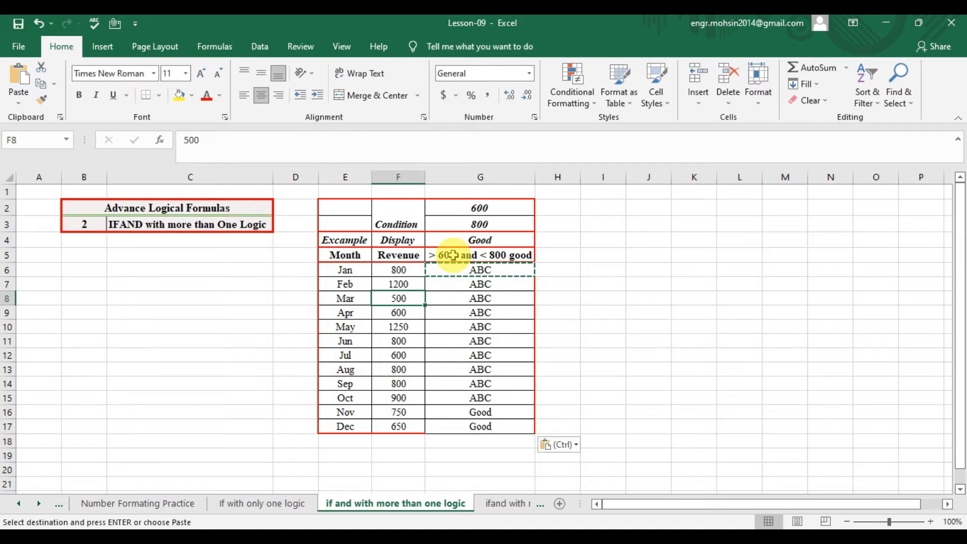
key(Right)
key(Down)
key(Left)
key(Right)
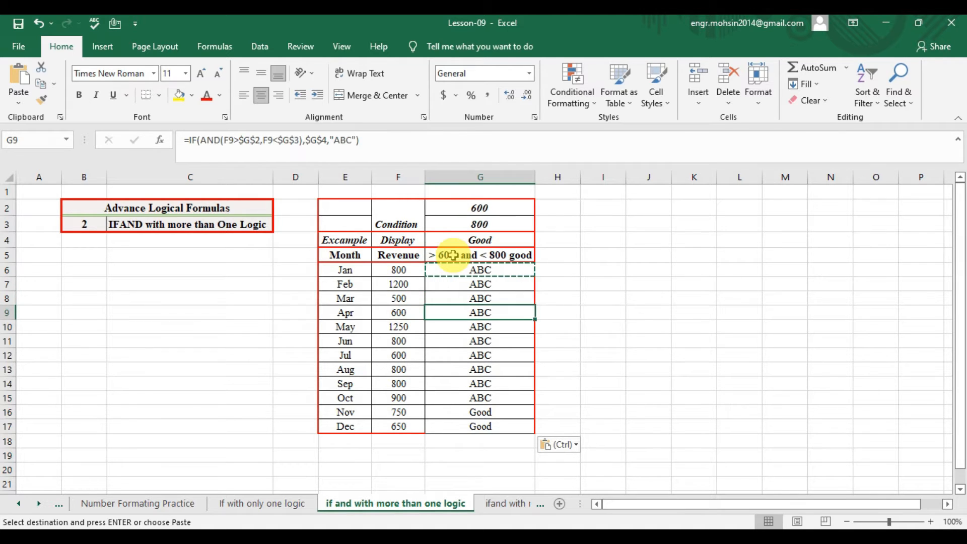
Step: Review the formula results in column G for the months from May through November
key(Down)
key(Down)
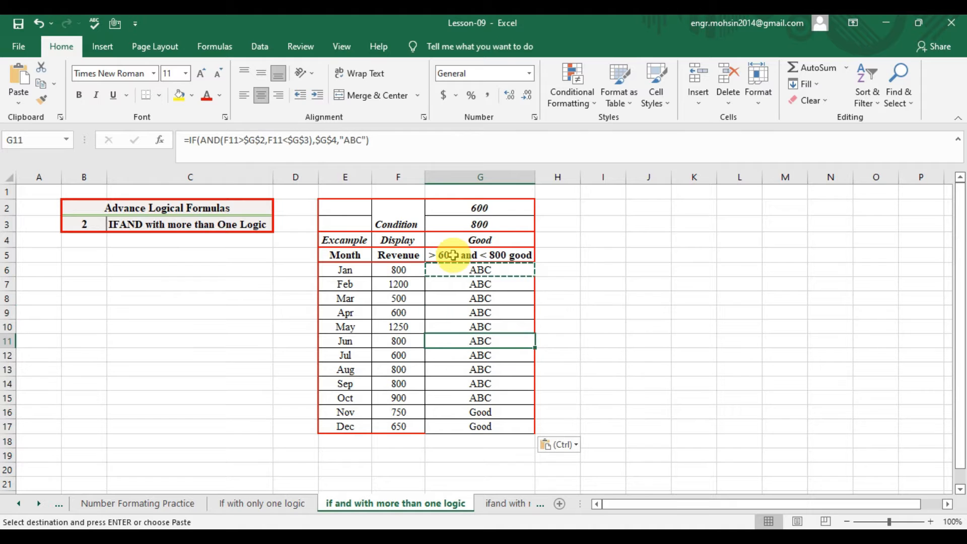
key(Up)
key(Down)
key(Down)
key(Down)
key(Down)
key(Down)
key(Down)
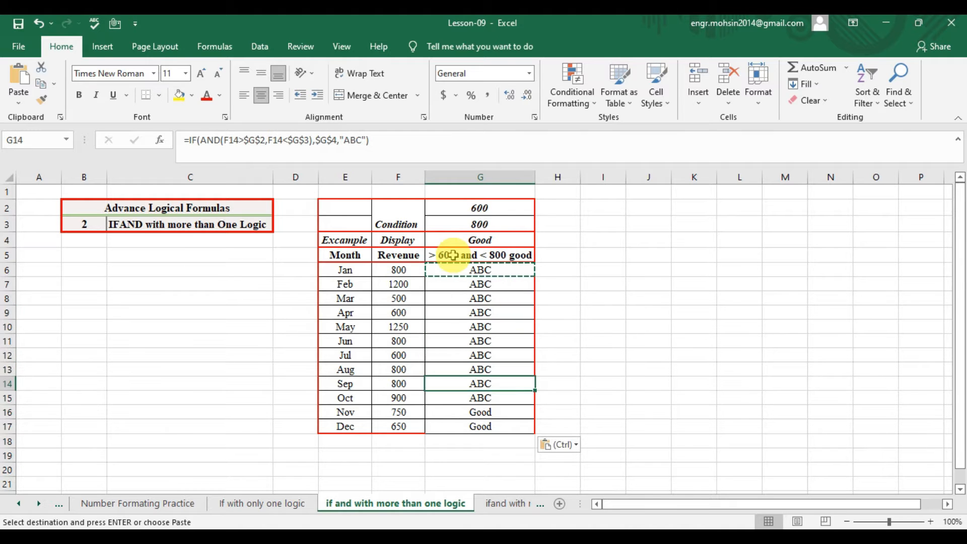
key(Down)
key(Up)
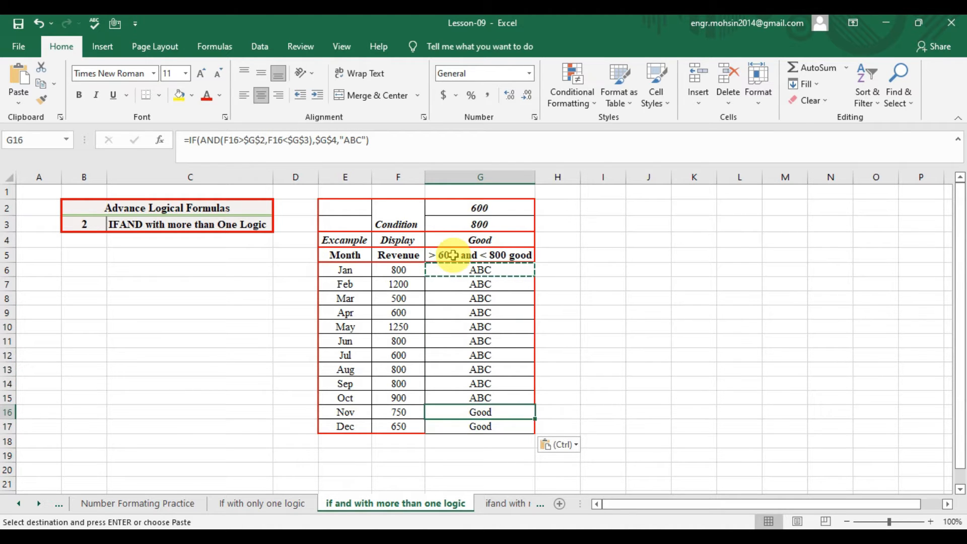
Step: Replace "ABC" in the G6 formula with an empty string "" as the value if false
key(Up)
key(Up)
key(Up)
key(Up)
key(Up)
key(Up)
key(Up)
key(Up)
key(Up)
key(Up)
key(Up)
key(Down)
key(F2)
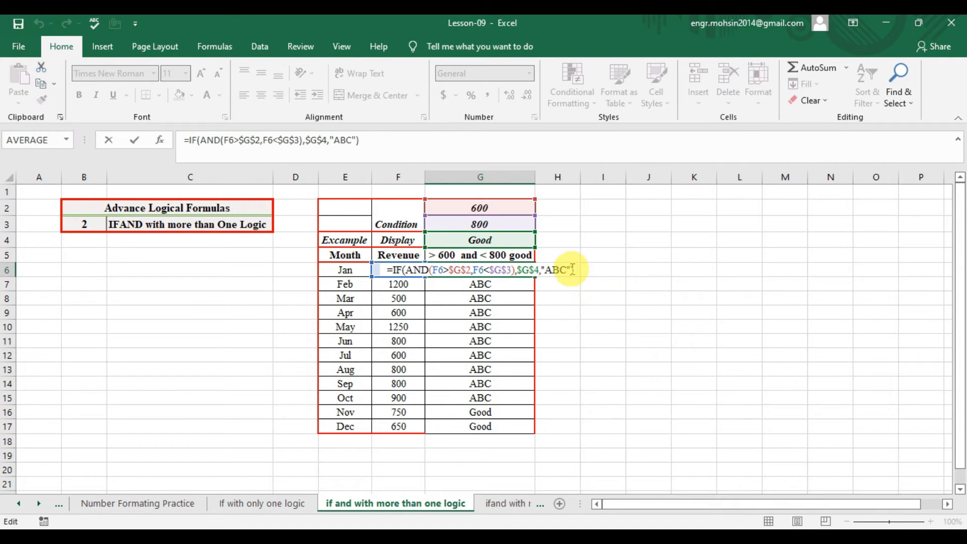
click(567, 268)
key(BackSpace)
key(BackSpace)
key(BackSpace)
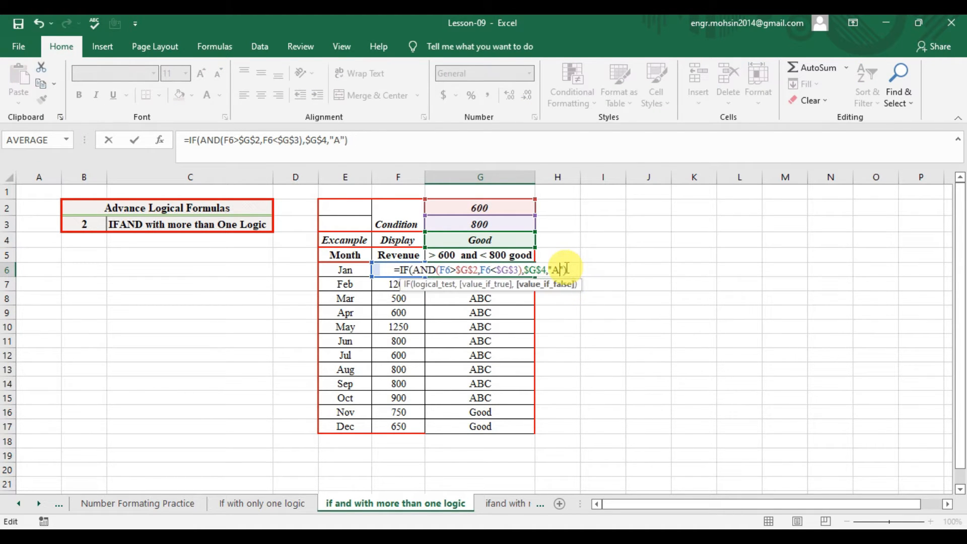
key(Return)
Step: Copy the revised G6 formula with the empty-string result over G7:G17
key(Up)
key(ctrl+c)
key(Down)
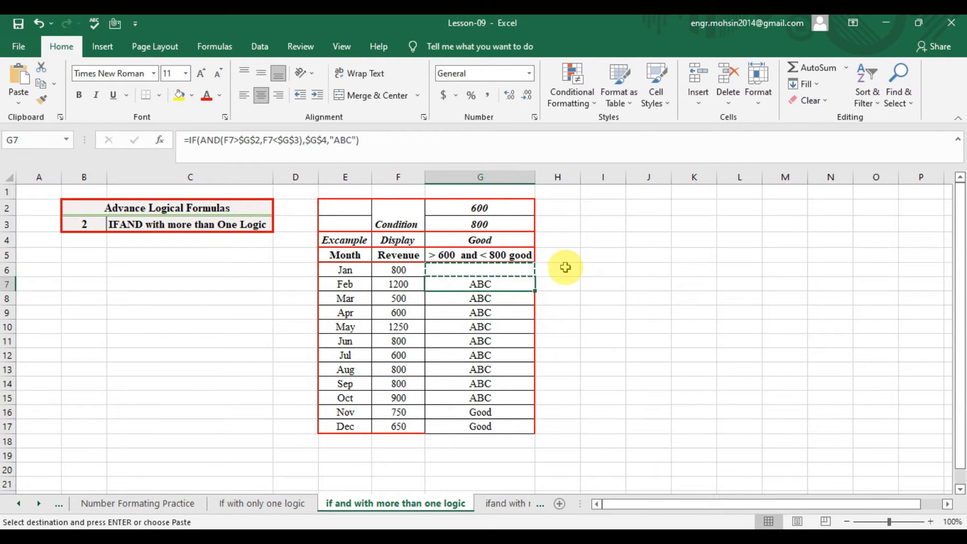
key(shift+Down)
key(shift+Down)
key(shift+Down)
key(shift+Down)
key(shift+Down)
key(shift+Down)
key(shift+Down)
key(shift+Down)
key(shift+Down)
key(shift+Down)
key(ctrl+v)
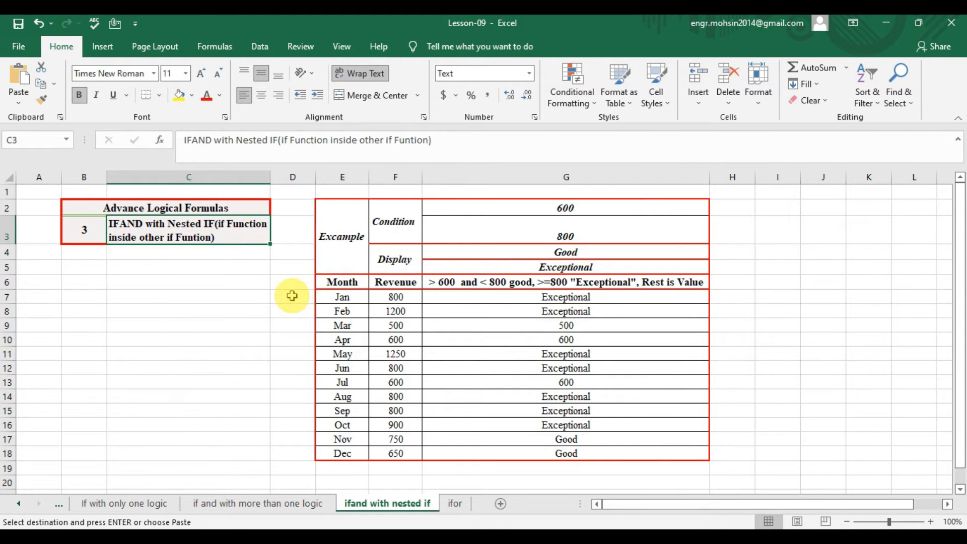
Step: On the "ifand with nested if" sheet, review the topic in C3 and the Month and Revenue columns
key(Down)
key(Up)
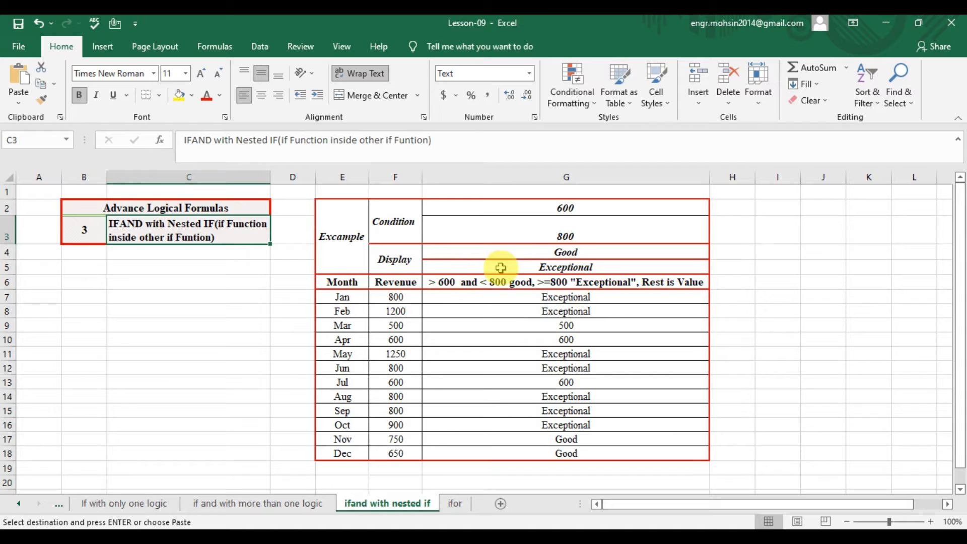
click(397, 298)
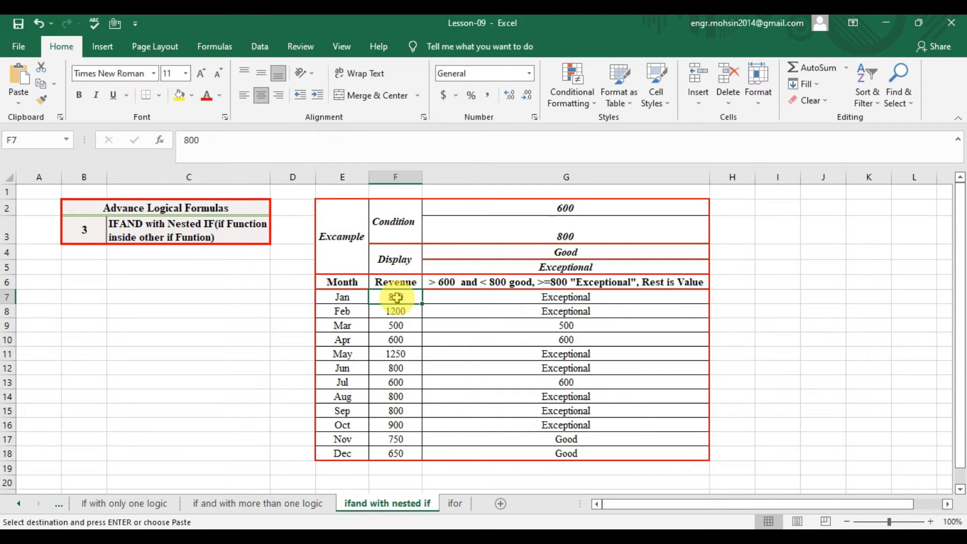
key(Left)
key(Down)
key(Down)
key(Down)
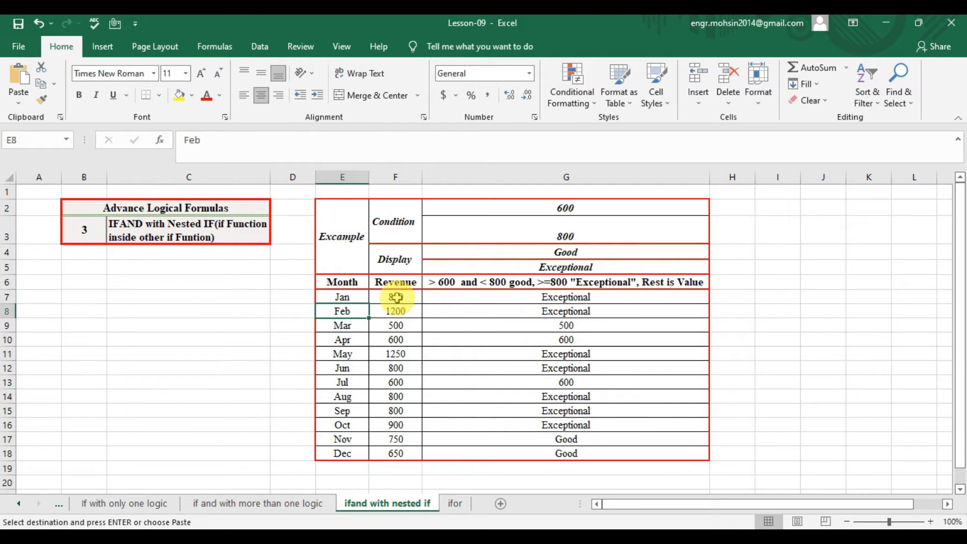
key(Right)
Step: Examine the criteria heading in G6 covering Good, Exceptional and the remaining values
key(Up)
key(Up)
key(Up)
key(Up)
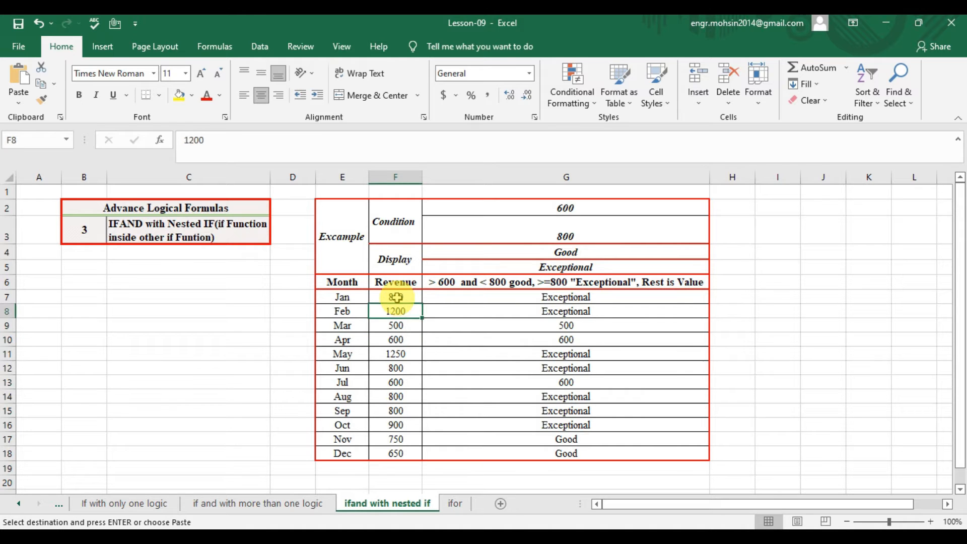
key(Right)
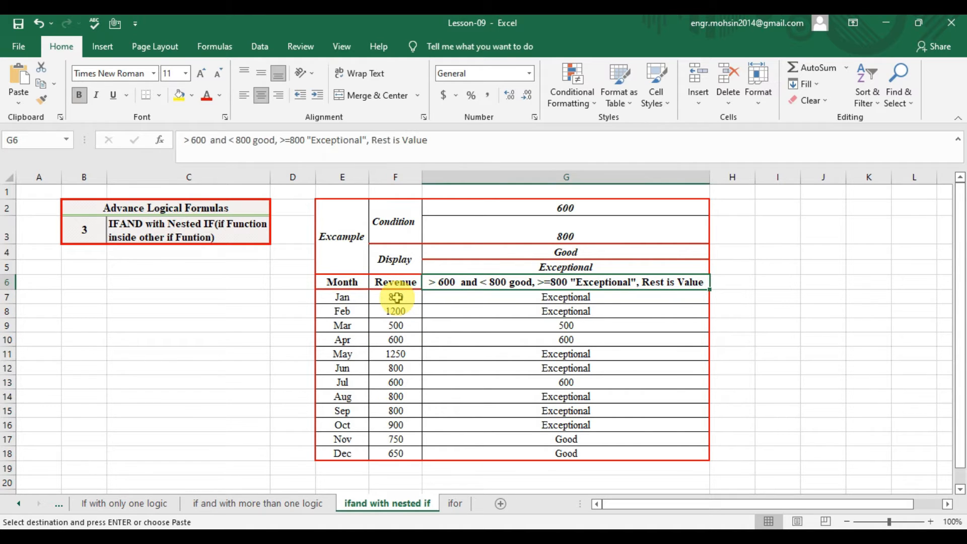
key(Down)
key(Up)
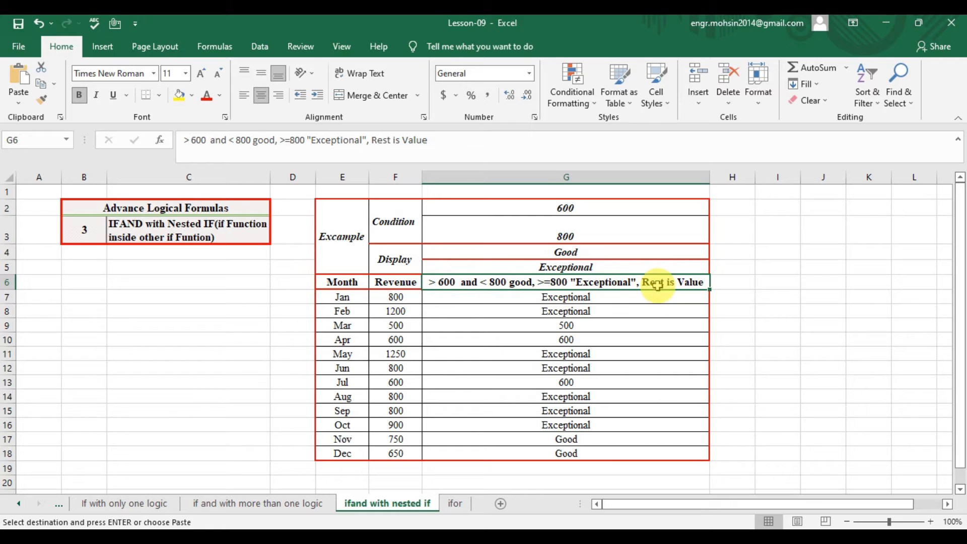
Step: Start an IF formula in G7 that uses the AND function as its logical test
click(585, 299)
text(=if)
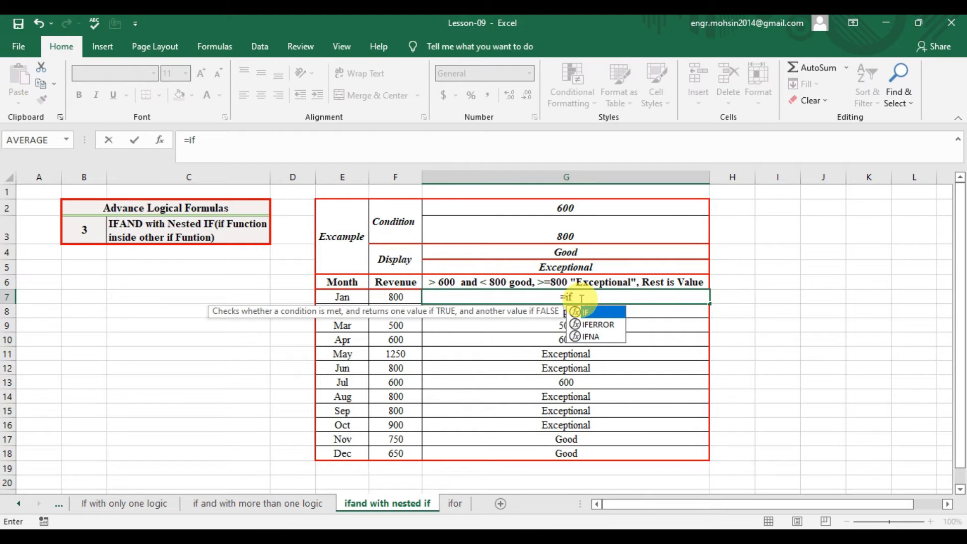
key(Tab)
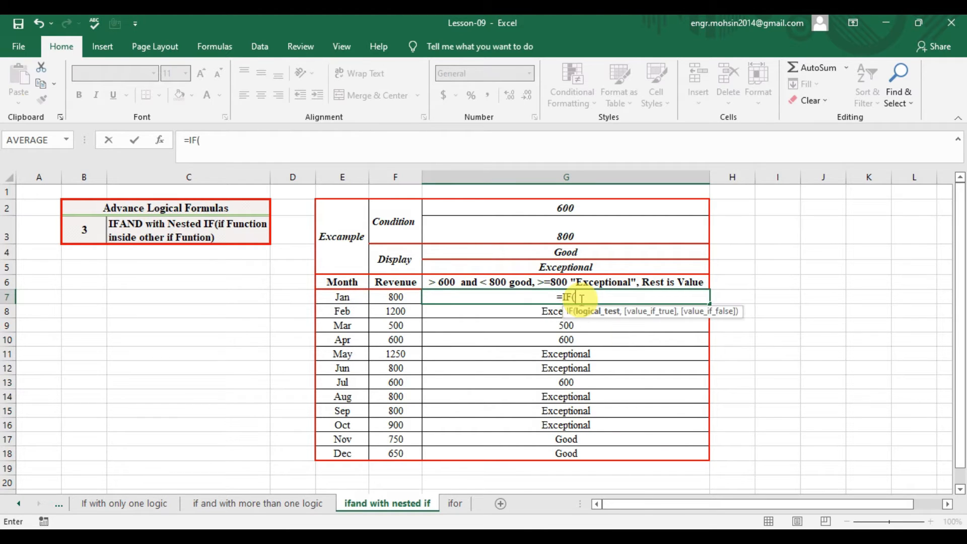
text(and)
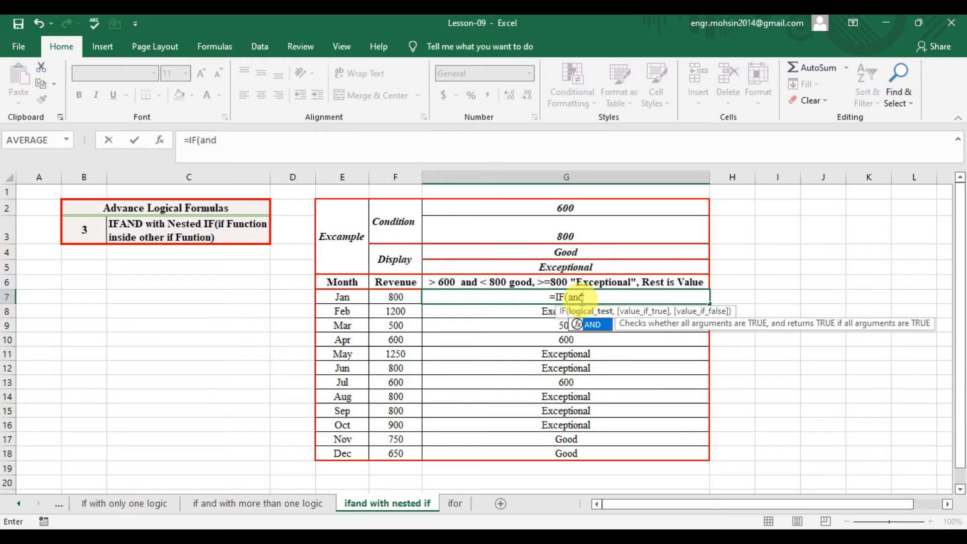
key(Tab)
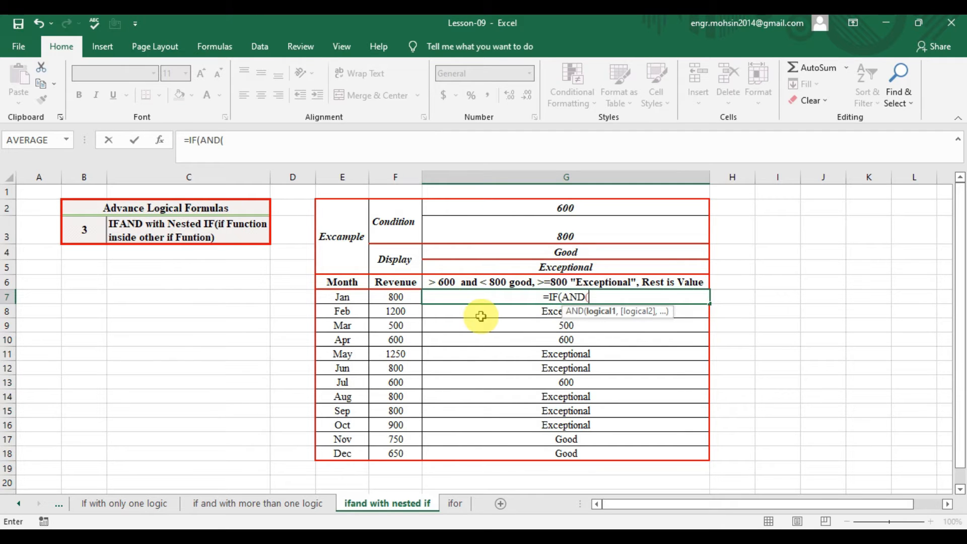
click(402, 298)
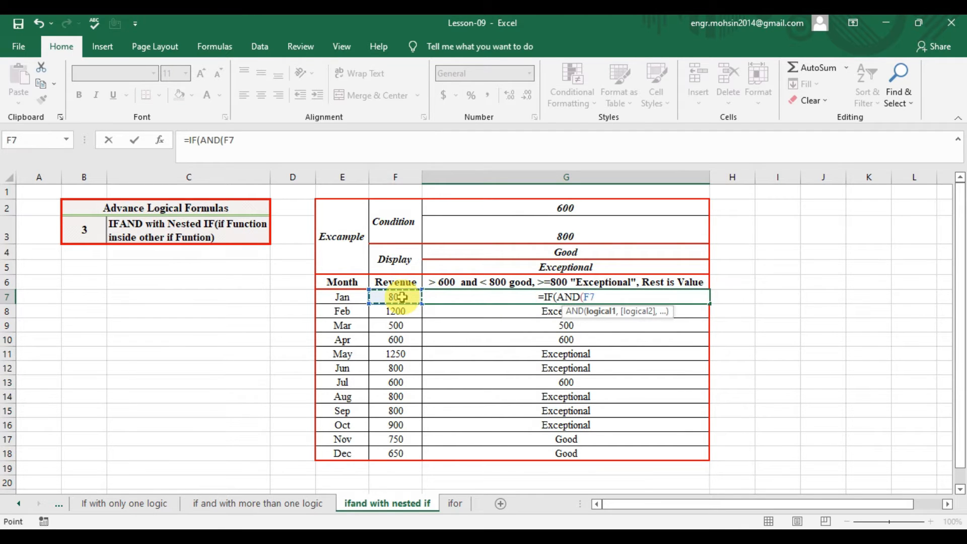
text(>)
key(Up)
key(Up)
key(Up)
key(Up)
key(Up)
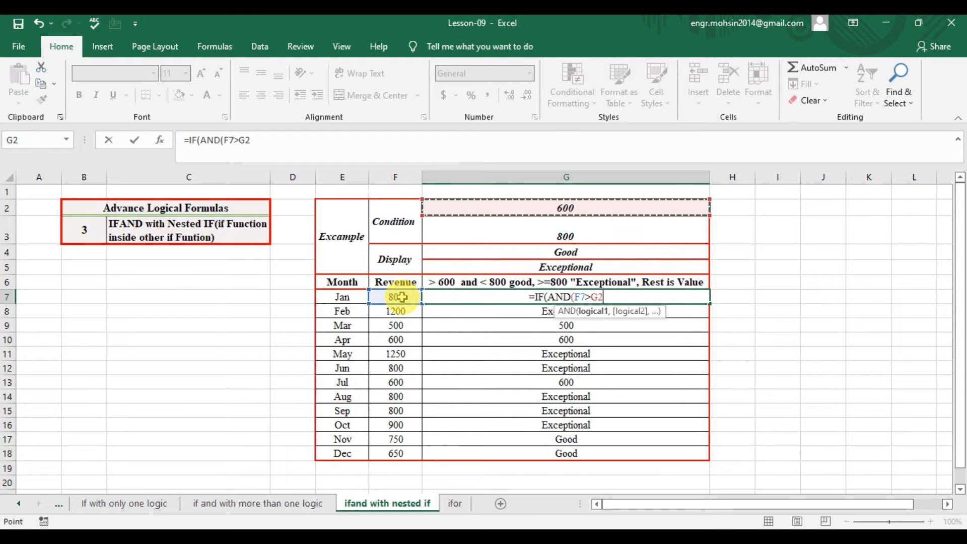
key(BackSpace)
key(BackSpace)
key(BackSpace)
key(BackSpace)
key(BackSpace)
Step: Enter F7>$G$2 as the first AND condition in the G7 formula, with an absolute reference to the 600 limit
key(Left)
key(Left)
key(Left)
key(Right)
key(Right)
text(>)
key(Up)
key(Up)
key(Up)
key(Up)
key(Up)
key(Up)
key(Down)
key(F4)
text(,)
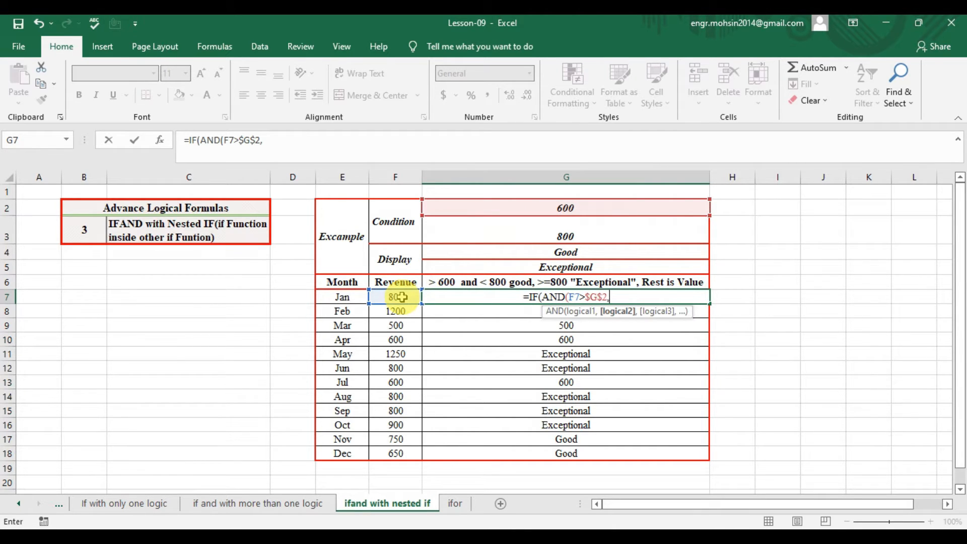
Step: Add F7<$G$3 as the second condition, locking the 800 limit, and close the AND test
key(Left)
key(Left)
key(Right)
text(<)
key(Up)
key(Up)
key(Up)
key(Up)
key(F4)
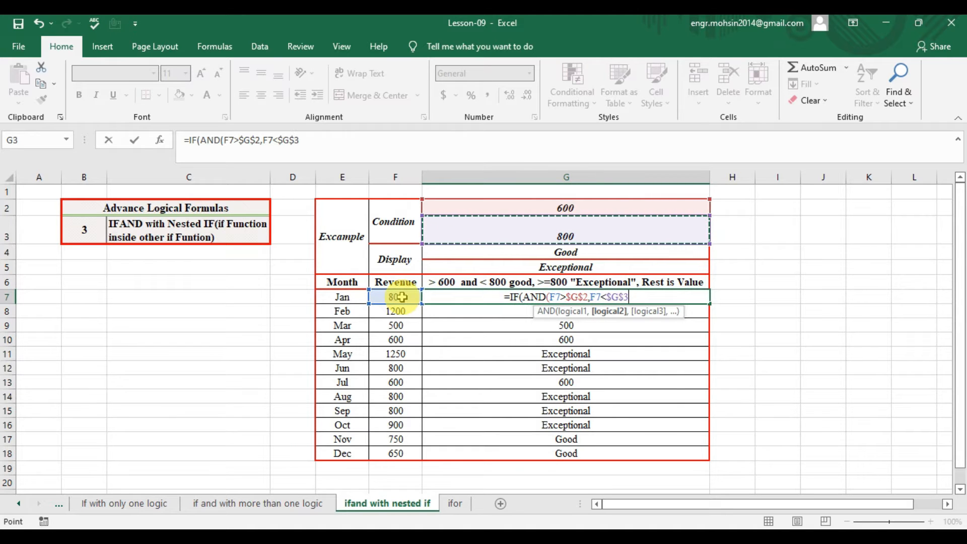
text())
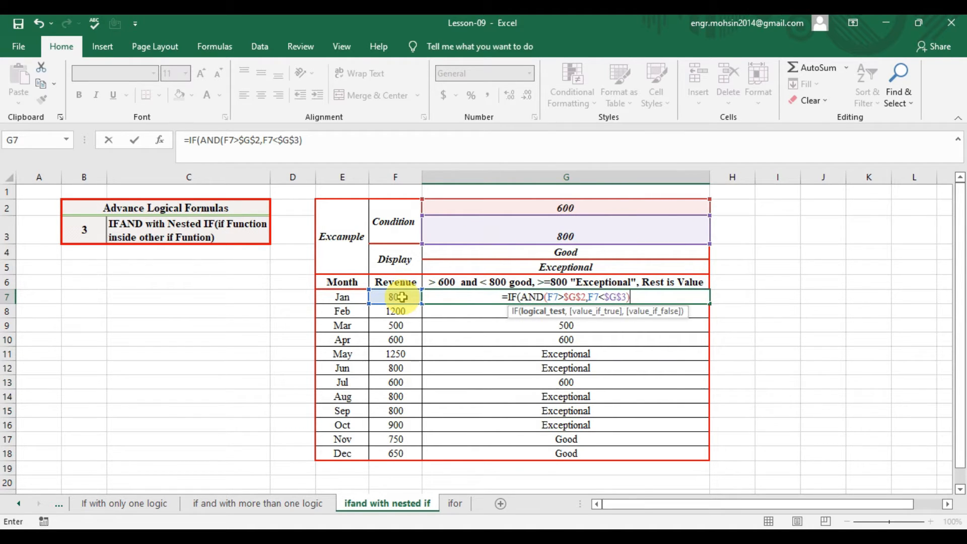
text(,)
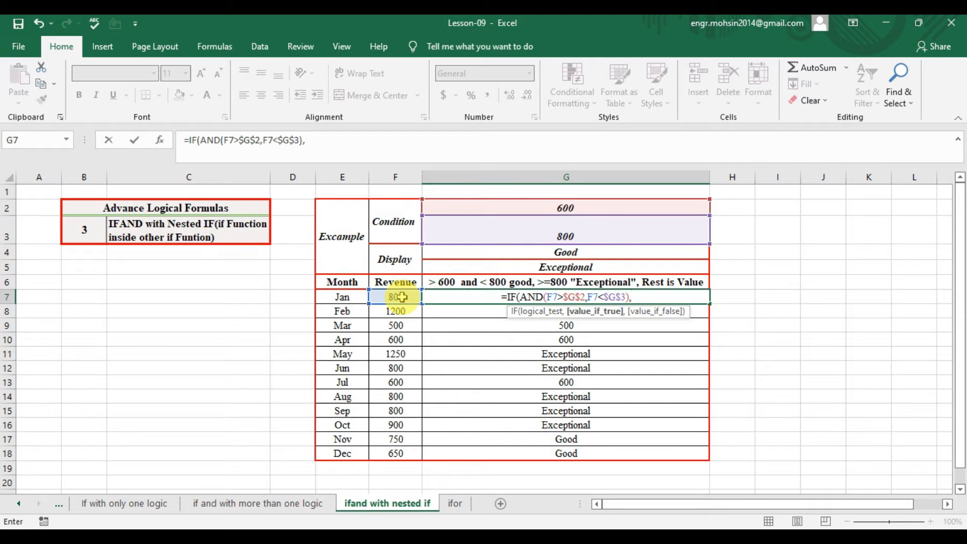
Step: Use the Good label in $G$4 as an absolute reference for the formula's value if true
key(Up)
key(Up)
key(Up)
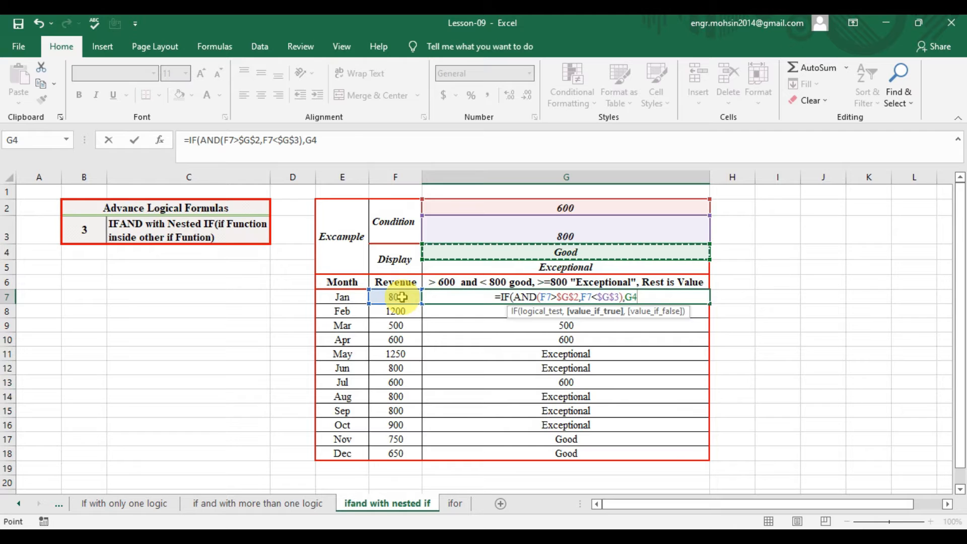
key(F4)
text(,)
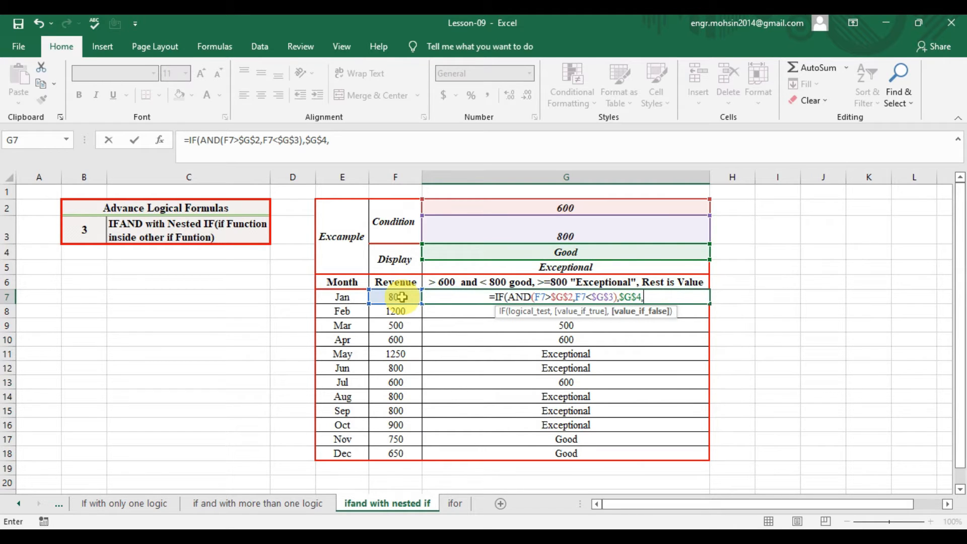
Step: Nest a second IF as the value if false, testing F7>=$G$3 with the 800 cell locked
text(if)
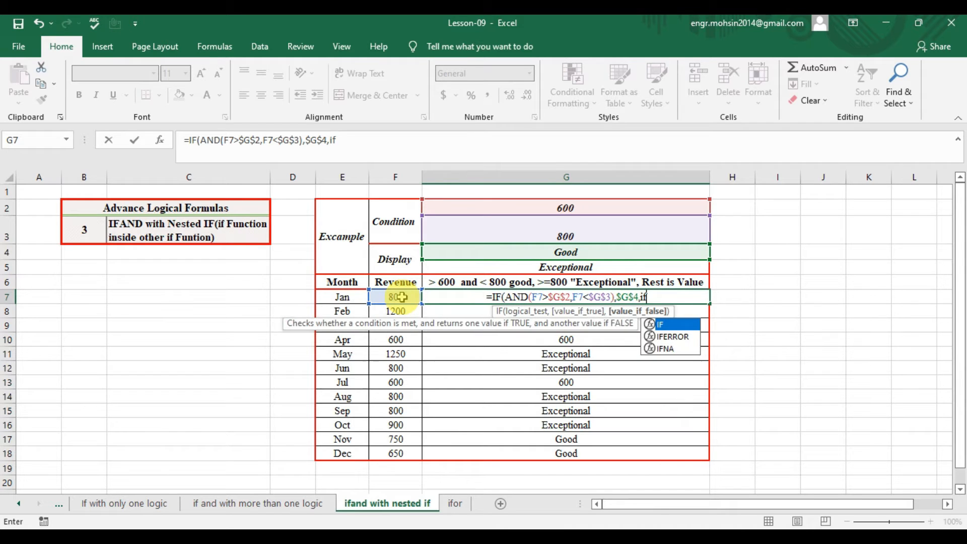
key(Tab)
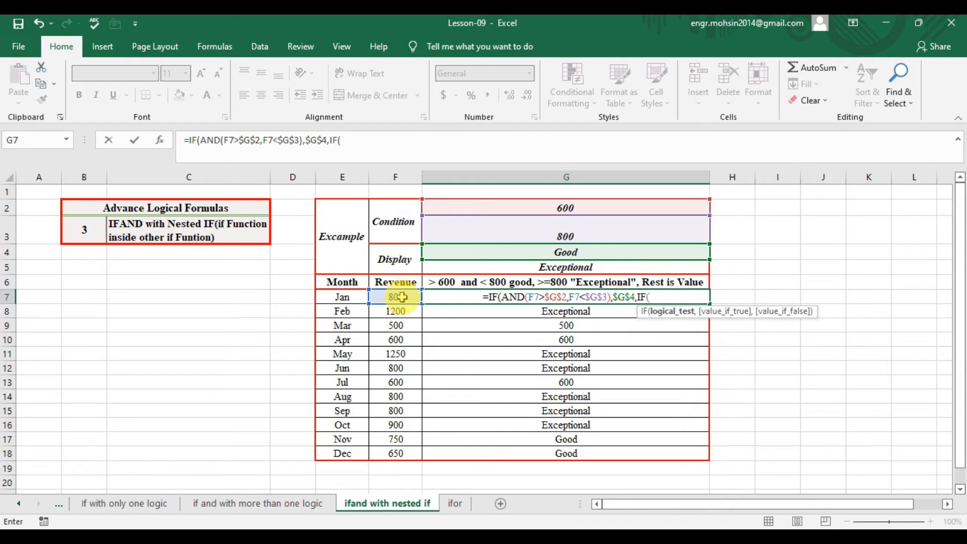
click(401, 298)
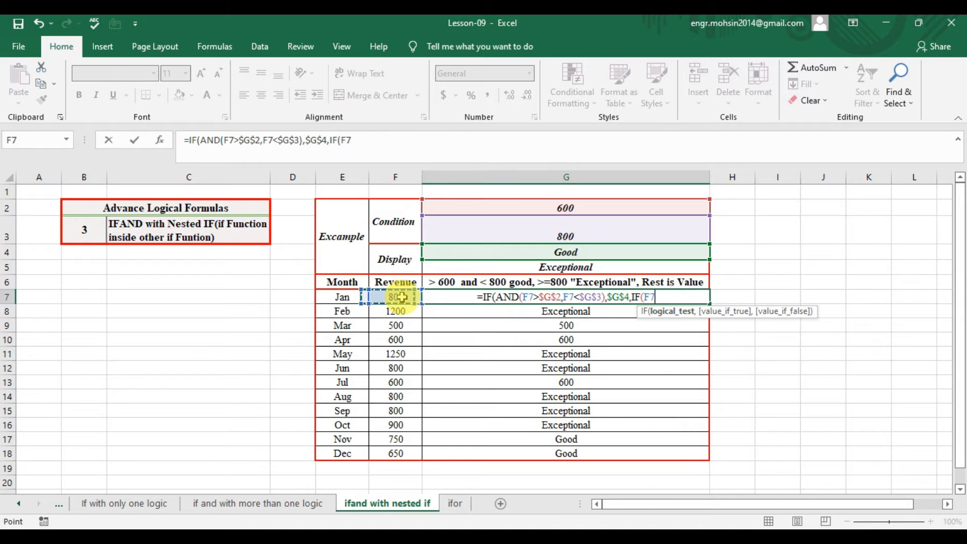
text(>=)
key(Up)
key(Up)
key(Up)
key(Up)
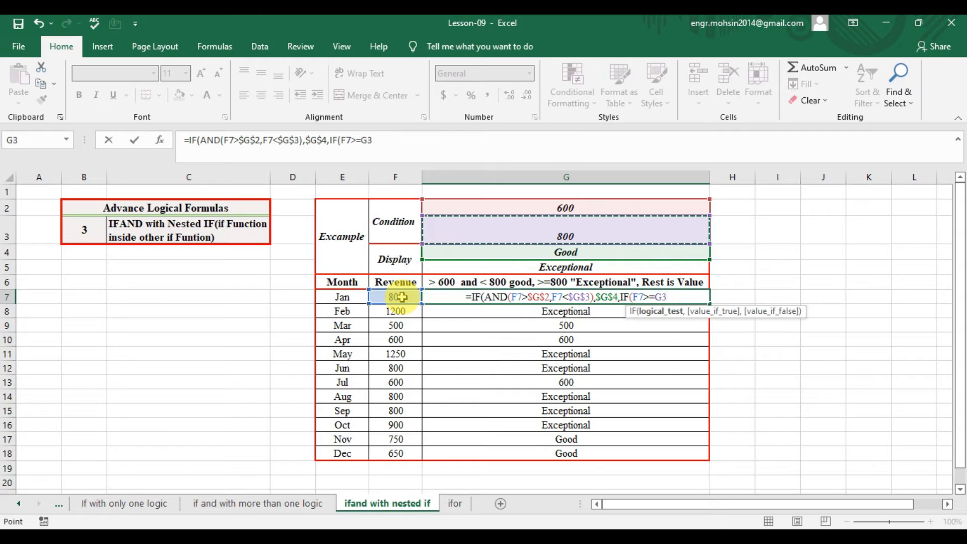
key(F4)
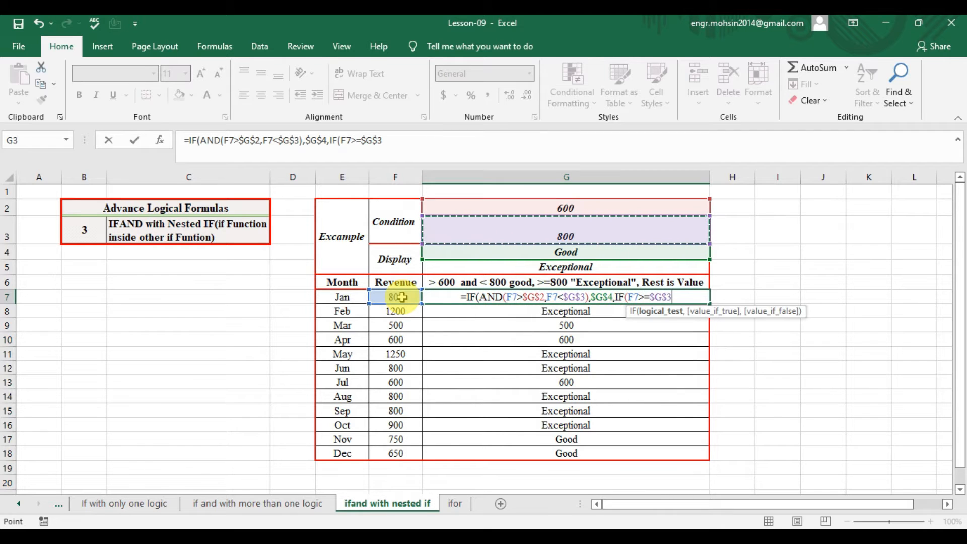
text(,)
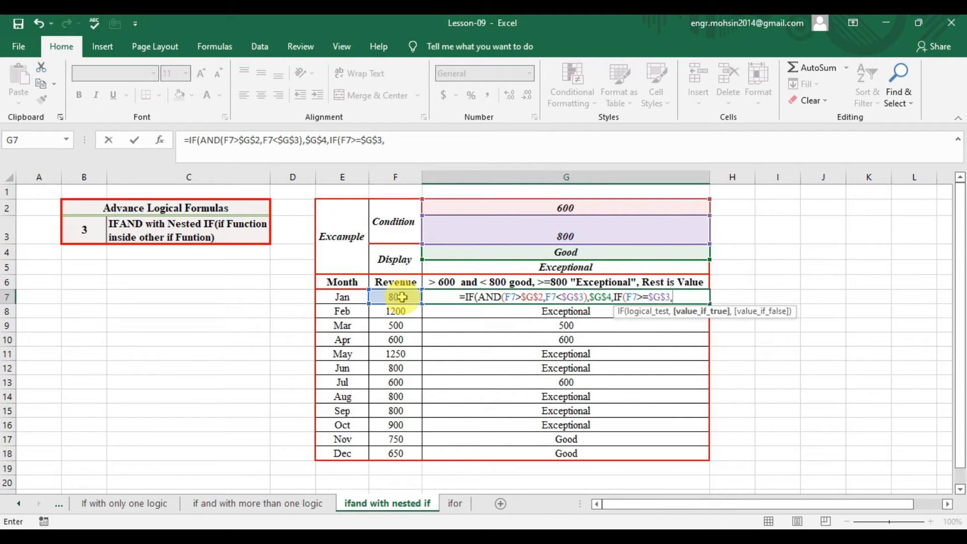
Step: Complete the nested IF with $G$5 if true and F7 if false, and enter the formula in G7
key(Up)
key(Up)
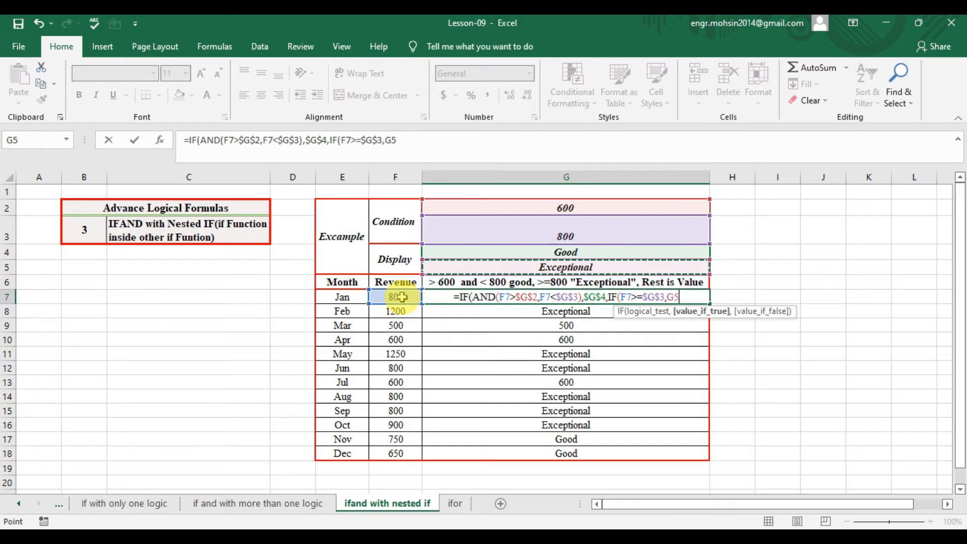
key(F4)
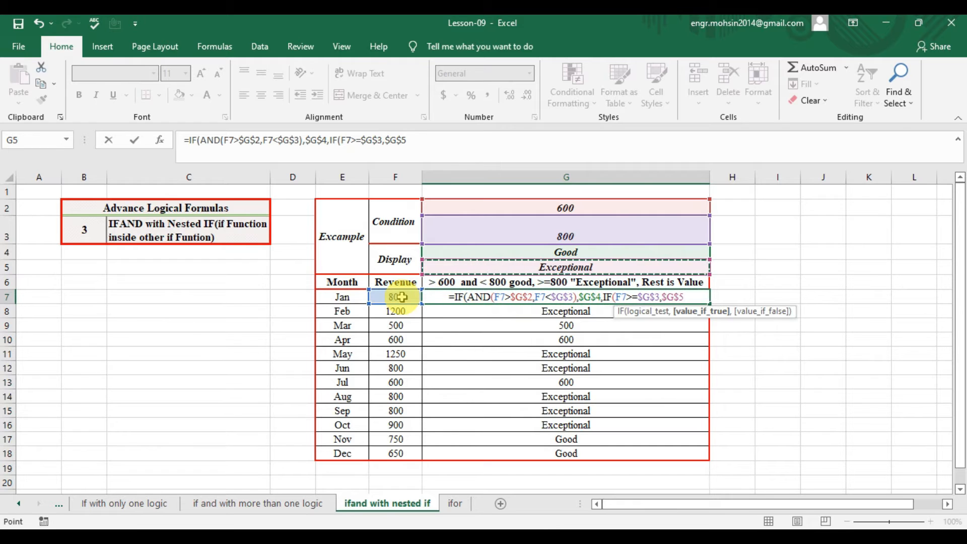
text(,)
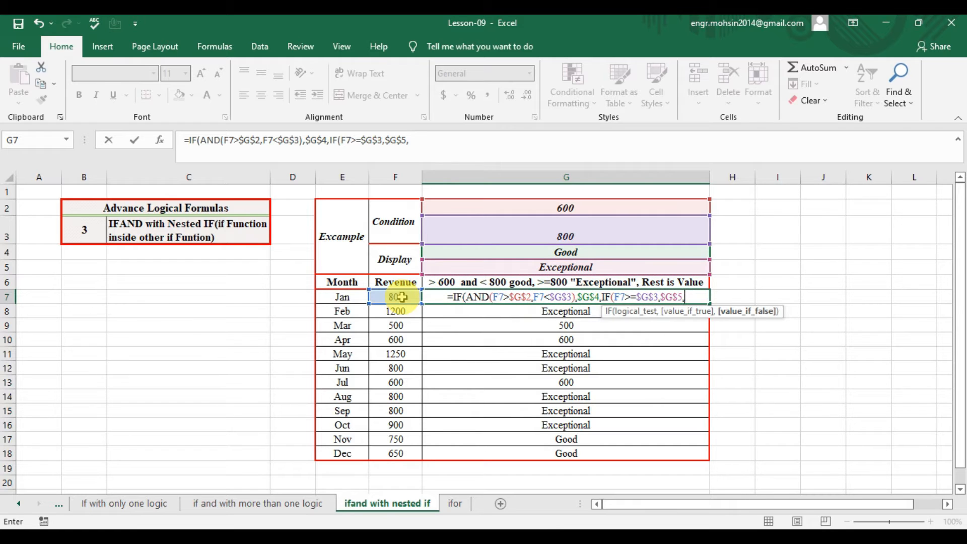
click(402, 297)
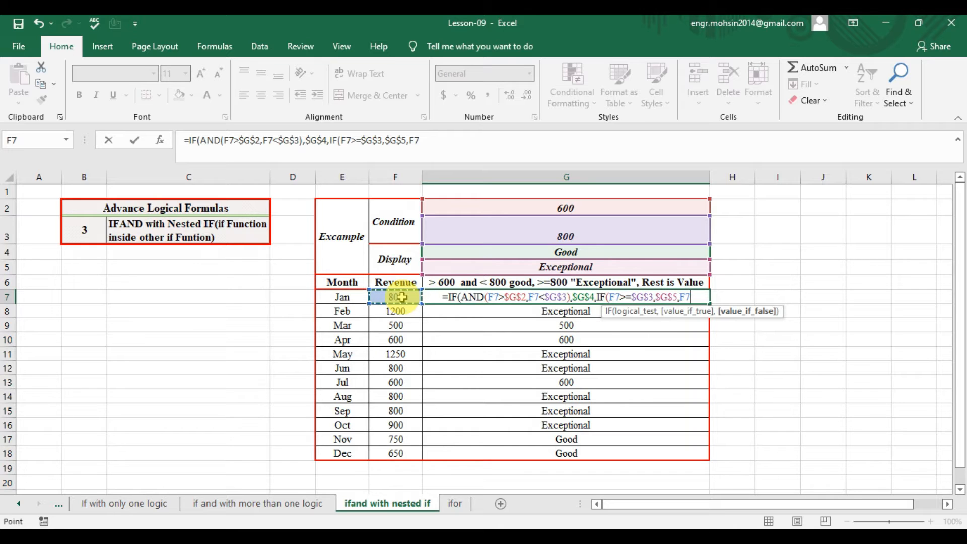
text())
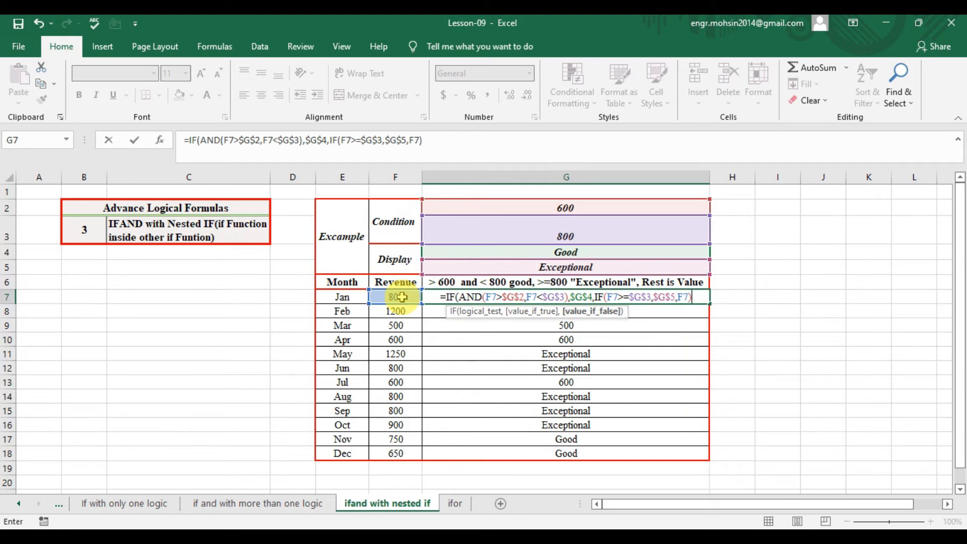
text())
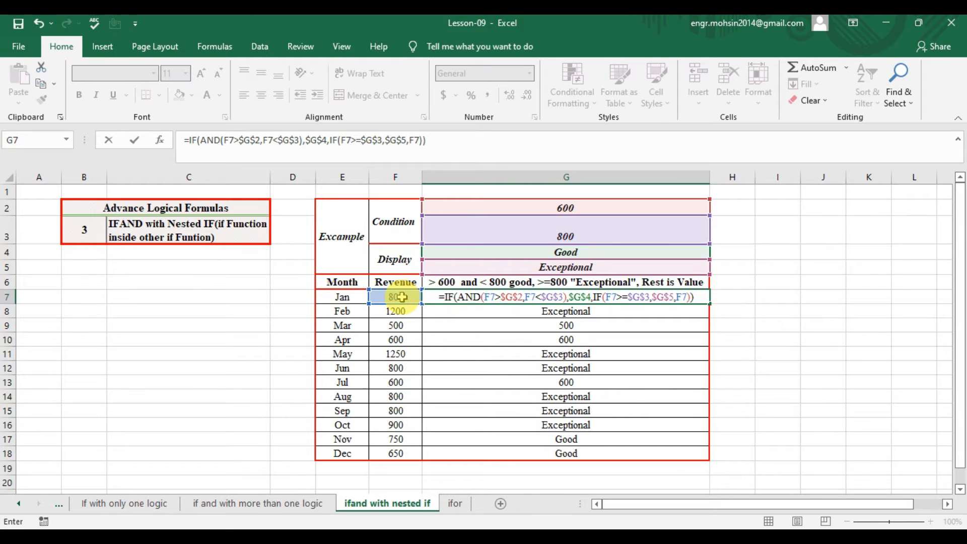
key(ctrl+Return)
Step: Copy the nested IF formula from G7 to G8:G18 and end the copy mode
key(ctrl+c)
key(shift+Down)
key(shift+Down)
key(shift+Down)
key(Down)
key(shift+Down)
key(shift+Down)
key(shift+Down)
key(shift+Down)
key(shift+Down)
key(shift+Down)
key(shift+Down)
key(shift+Down)
key(shift+Down)
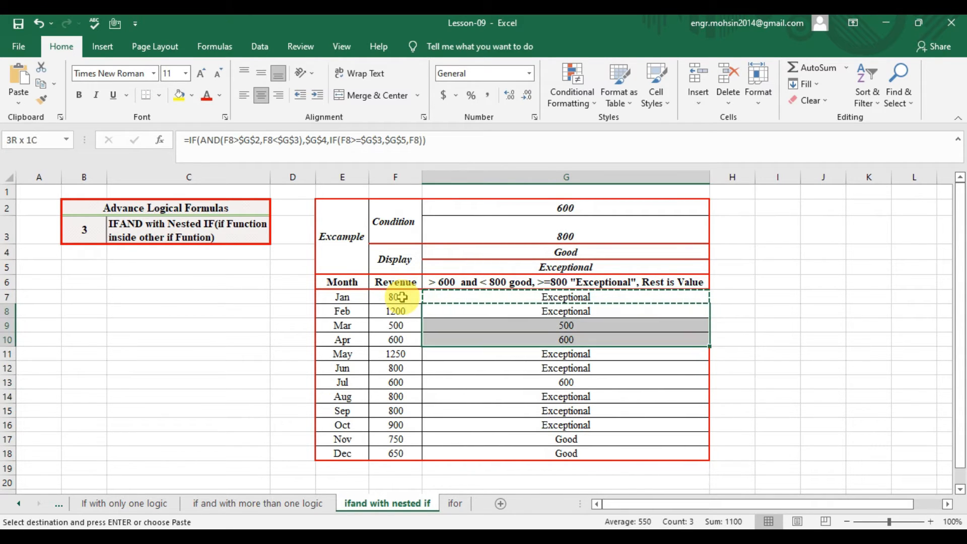
key(shift+Down)
key(ctrl+v)
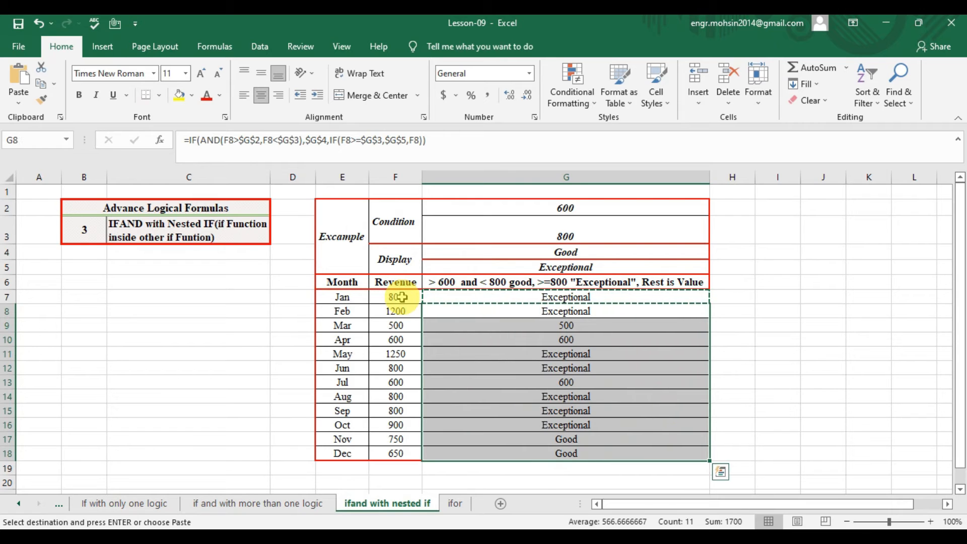
key(Up)
key(Up)
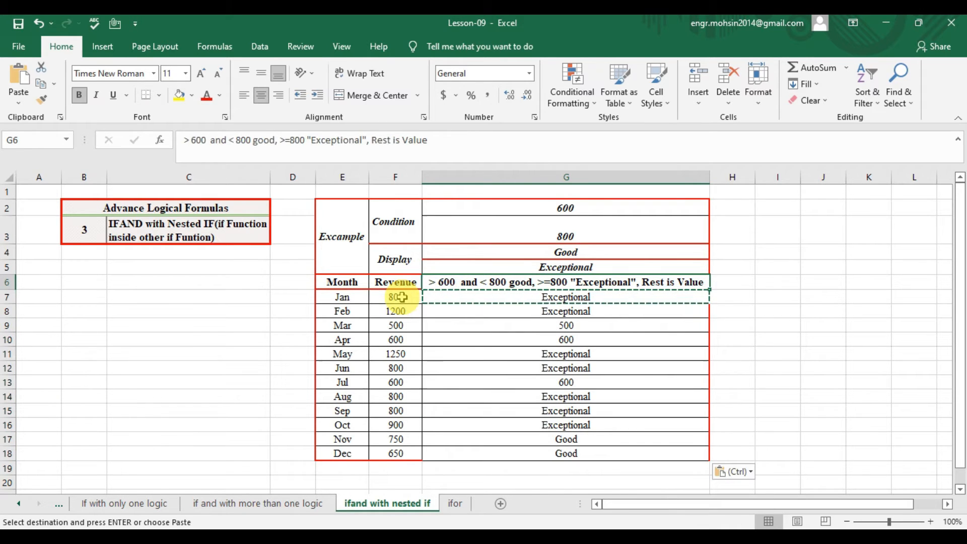
key(Down)
key(Up)
key(Down)
key(Escape)
Step: Check the January to April results against their revenues and the criteria heading in G6
key(Left)
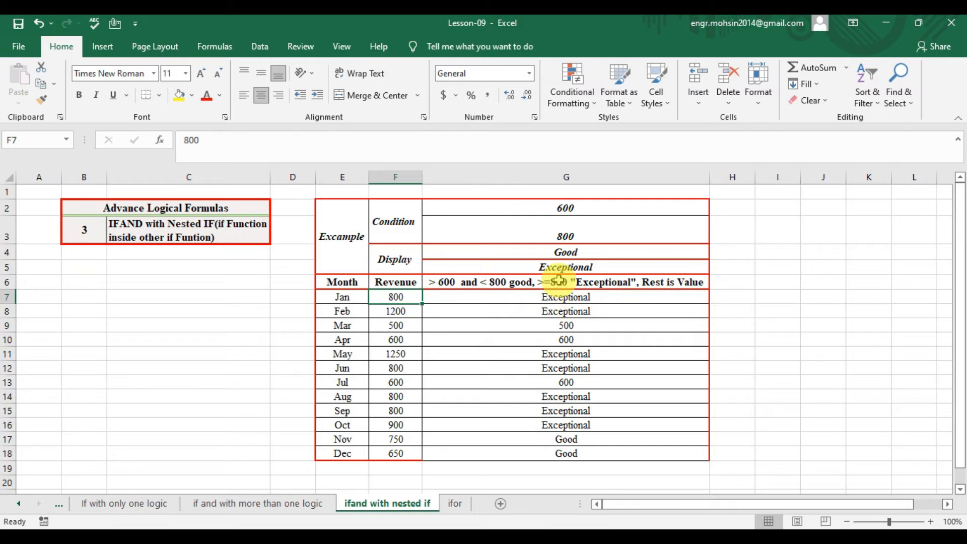
click(578, 301)
key(Down)
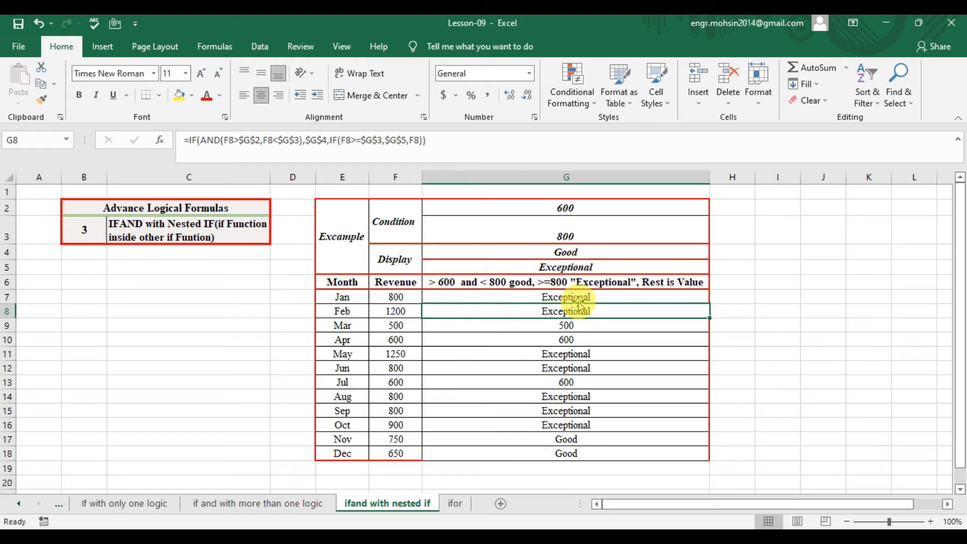
key(Down)
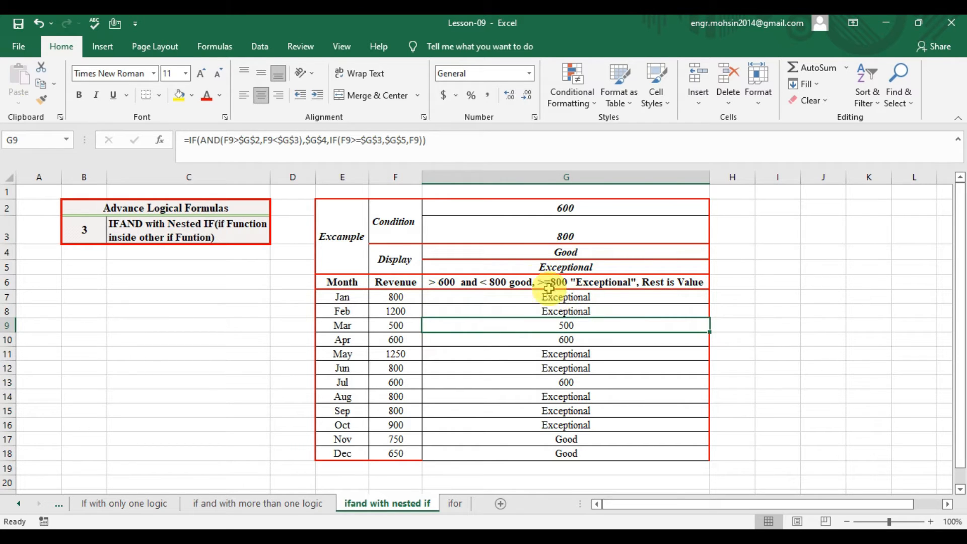
click(481, 283)
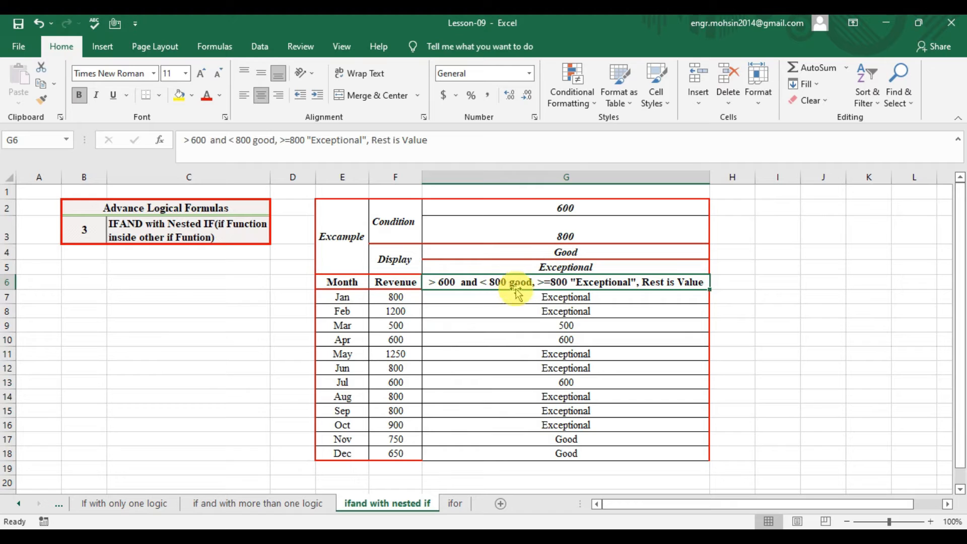
click(567, 326)
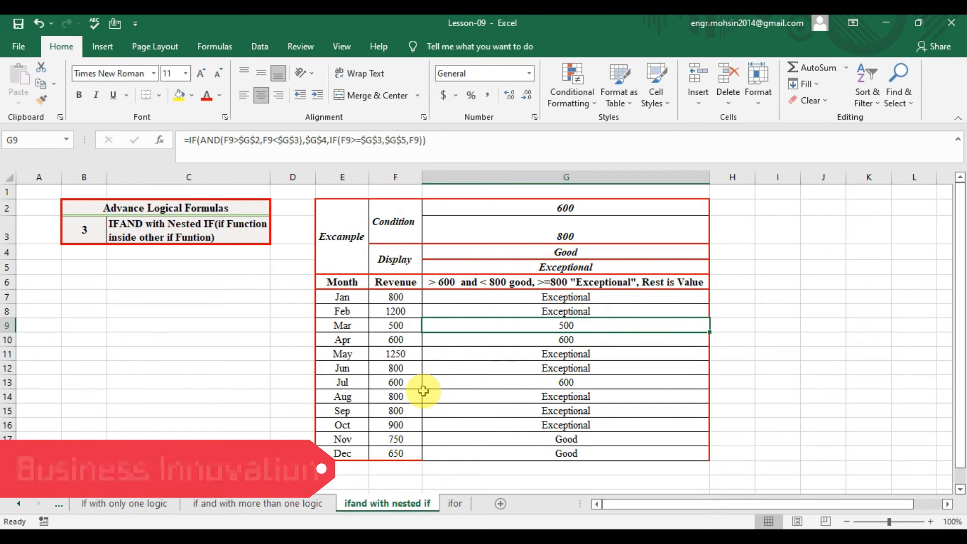
key(Down)
key(Left)
key(Right)
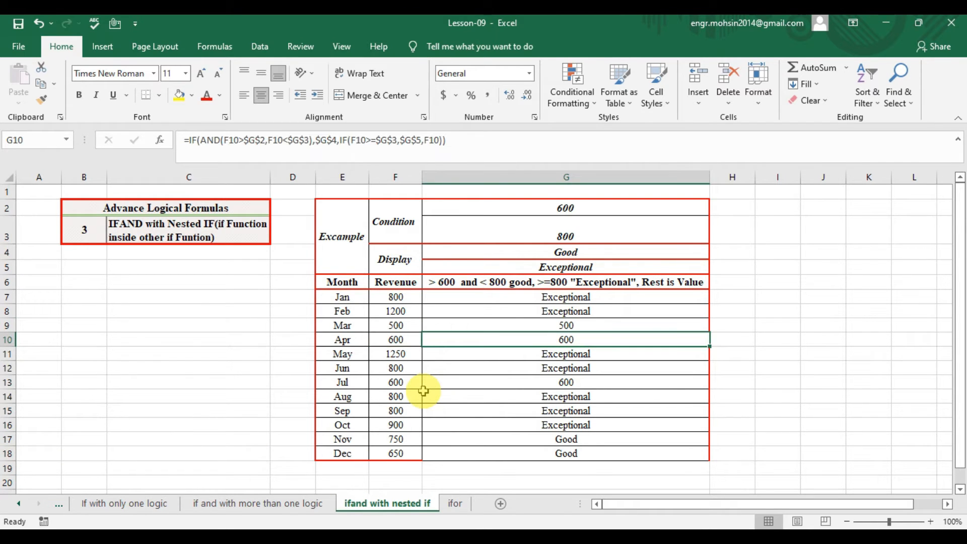
key(Up)
key(Up)
key(Up)
key(Up)
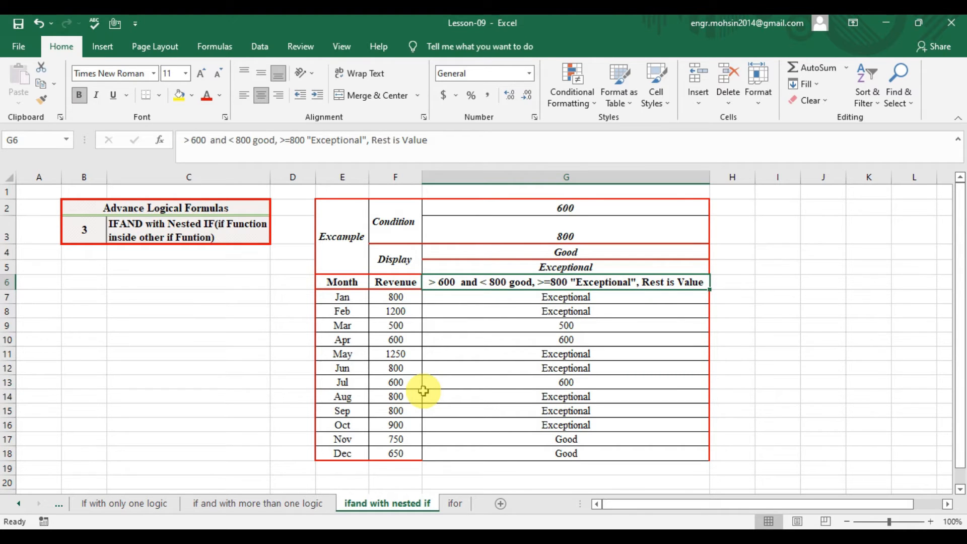
key(Down)
key(Down)
key(Down)
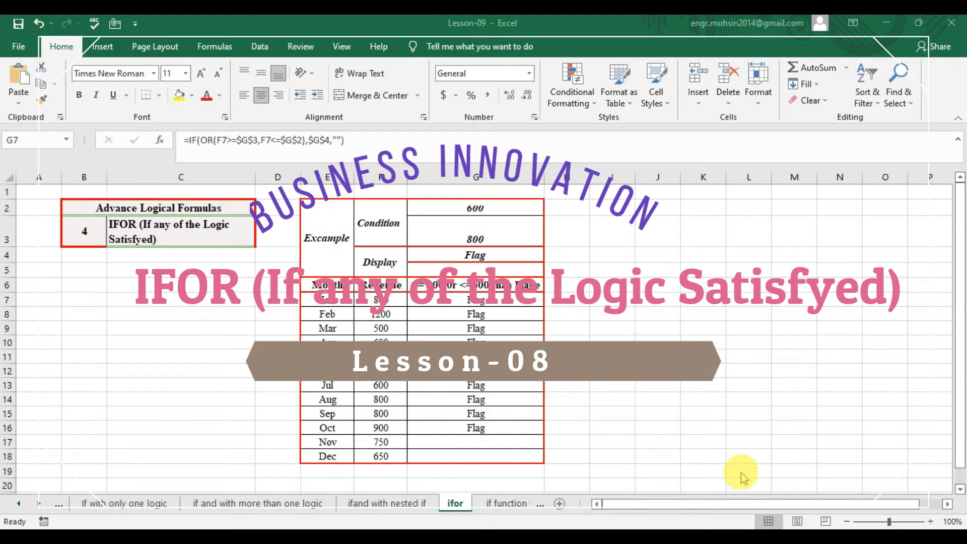
Step: Examine the Month column of the revenue table, from the heading through the first months
click(333, 300)
key(Down)
key(Down)
key(Up)
key(Up)
key(Up)
key(Up)
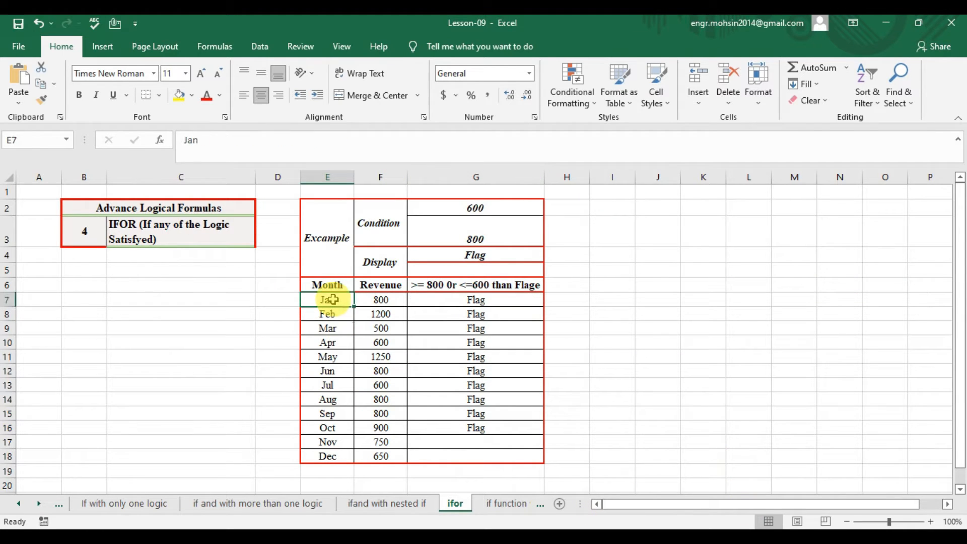
key(Down)
key(Down)
key(Down)
key(Down)
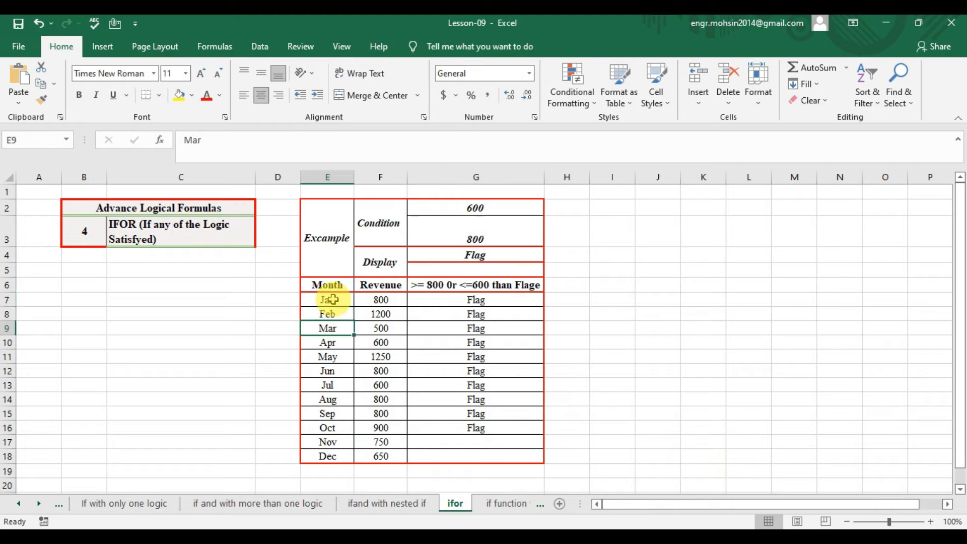
Step: Examine the first monthly revenues and the flag criteria heading in G6
key(Right)
key(Up)
key(Up)
key(Down)
key(Down)
key(Down)
key(Up)
key(Up)
key(Up)
key(Up)
key(Right)
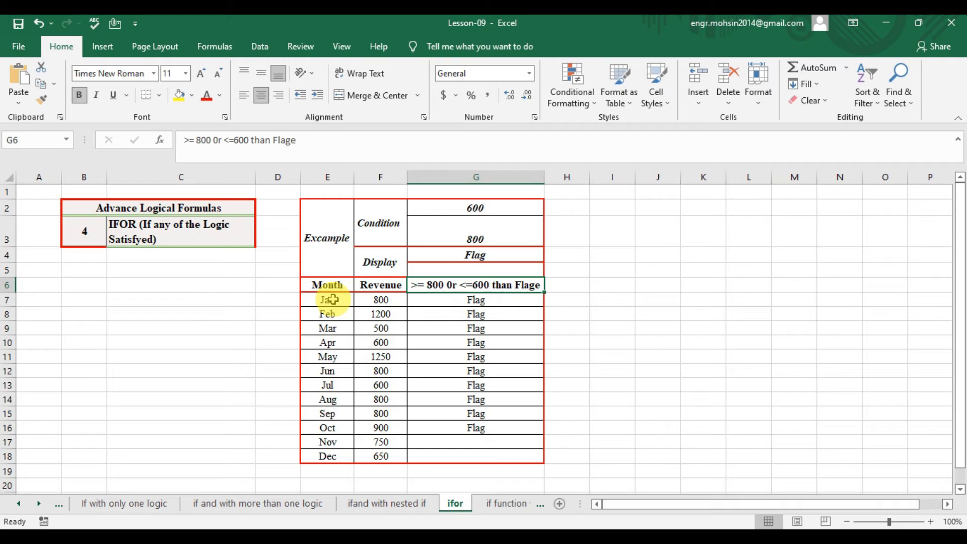
key(Right)
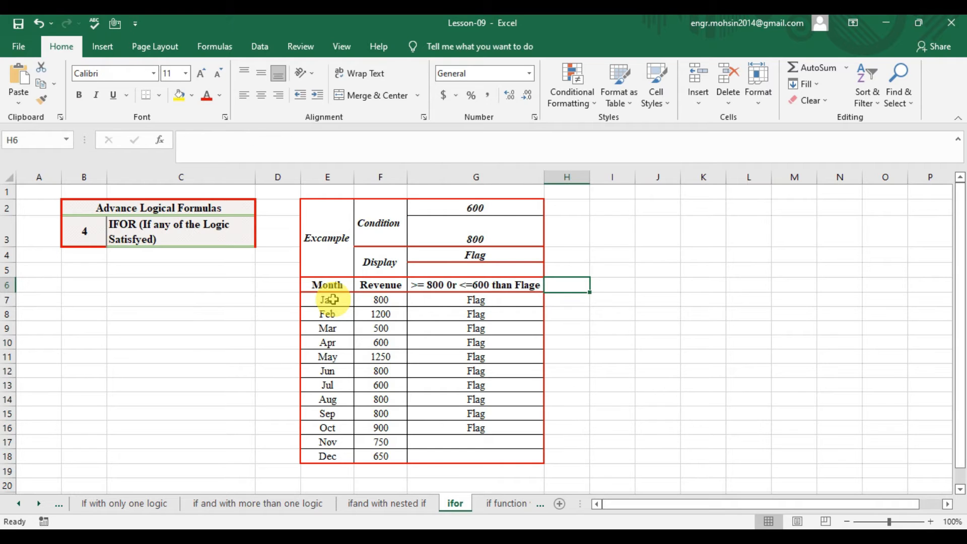
key(Left)
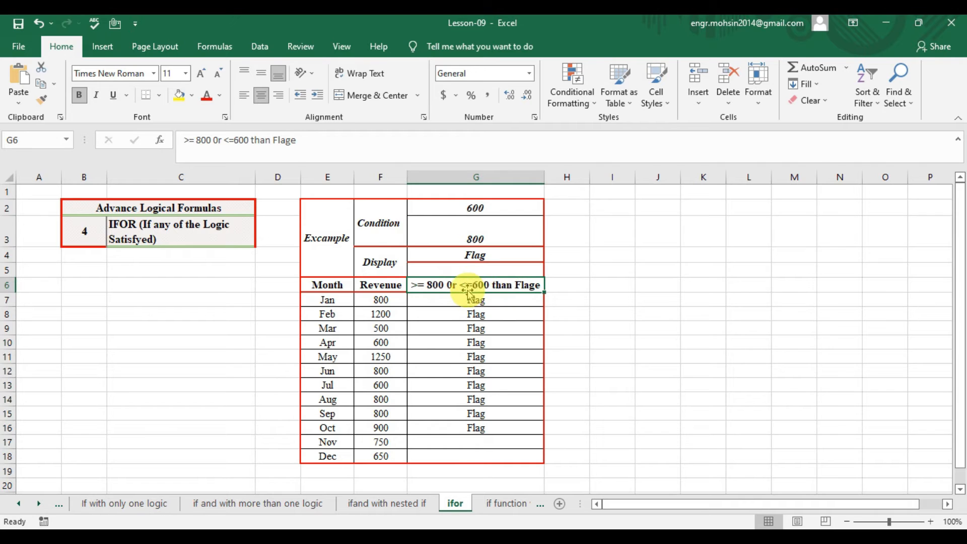
Step: Start an IF formula in G7 with the OR function as its logical test
click(525, 298)
text(=)
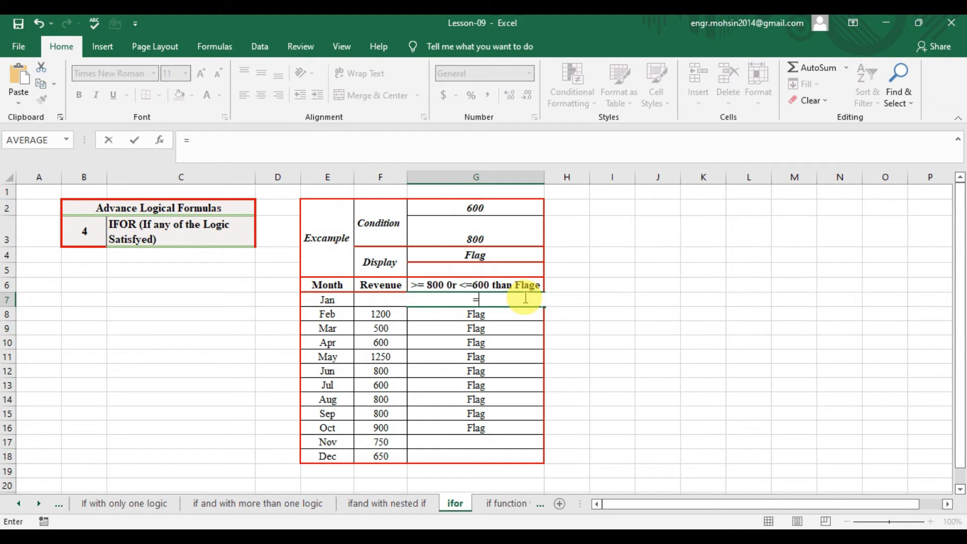
text(IF()
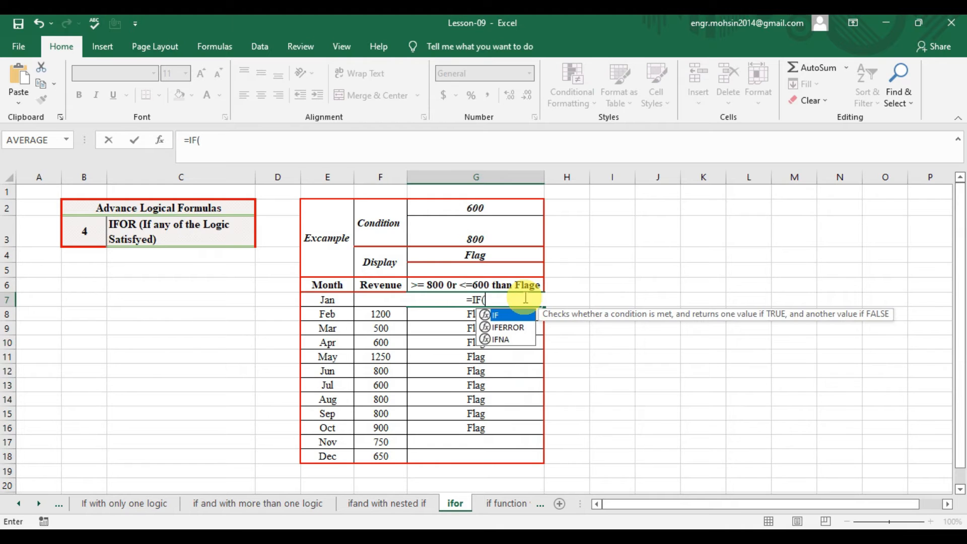
text(or)
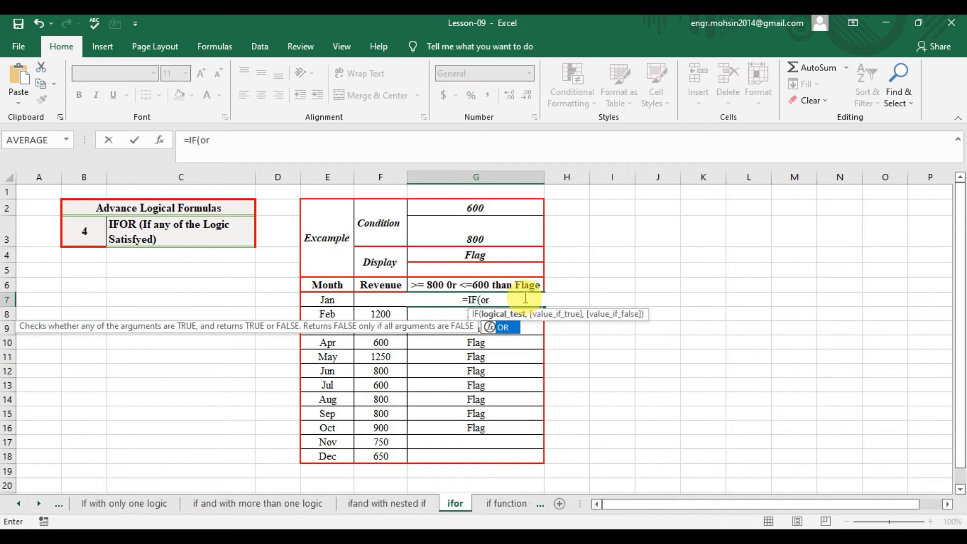
key(Tab)
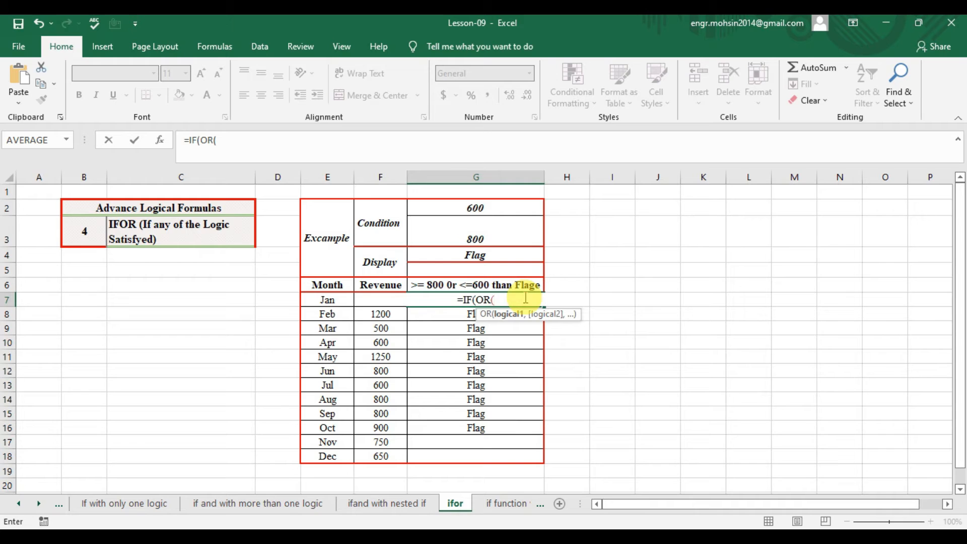
Step: Add F7>=$G$3 as the first OR condition, locking the 800 cell as an absolute reference
key(Left)
key(Left)
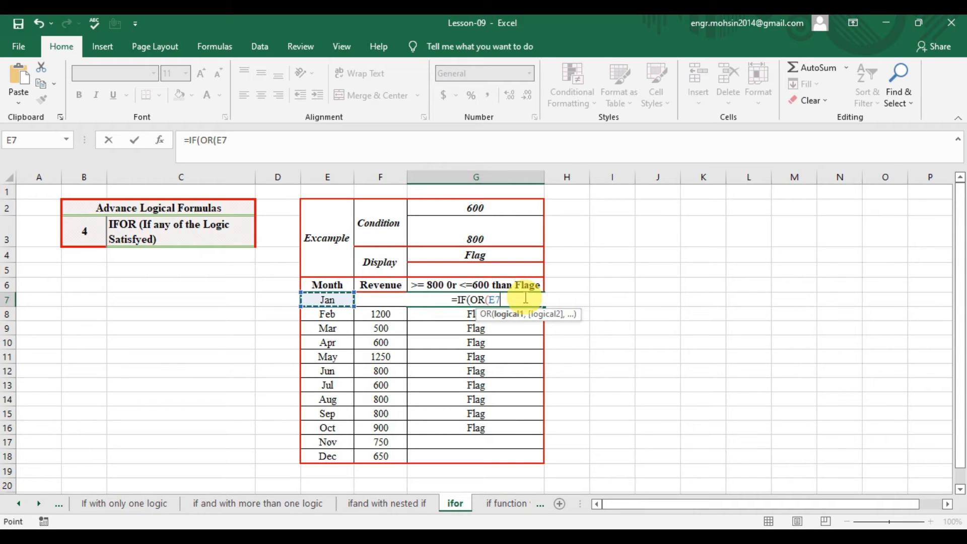
key(Right)
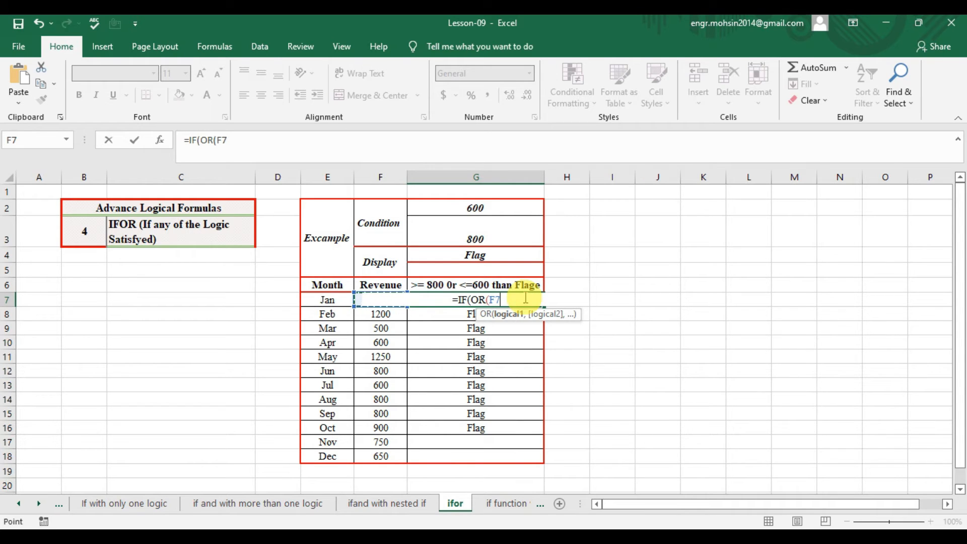
text(>=)
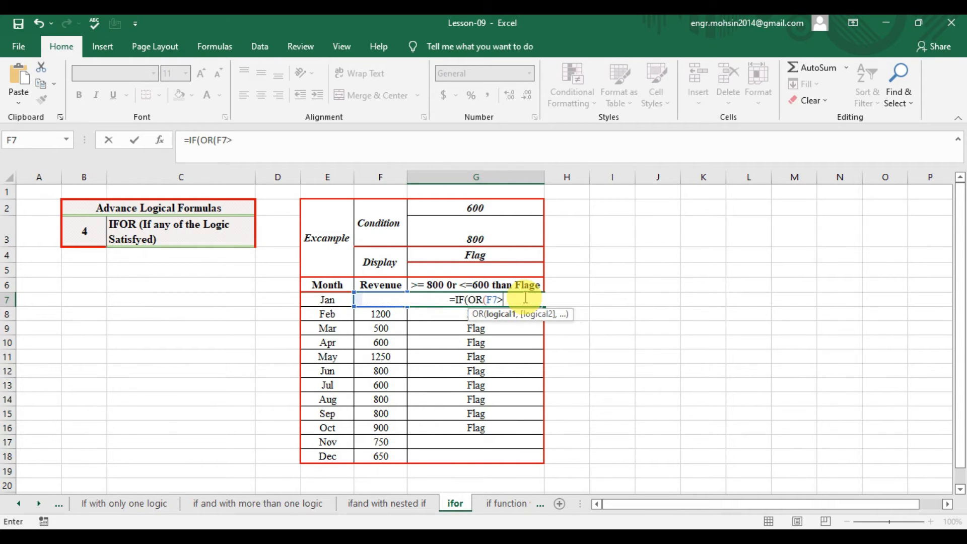
key(Up)
key(Up)
key(Up)
key(Up)
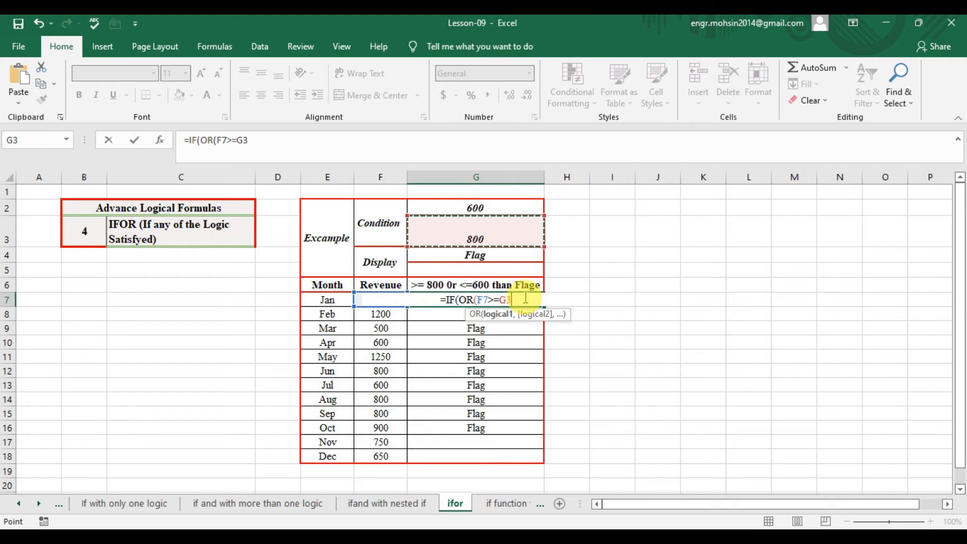
key(F4)
text(,)
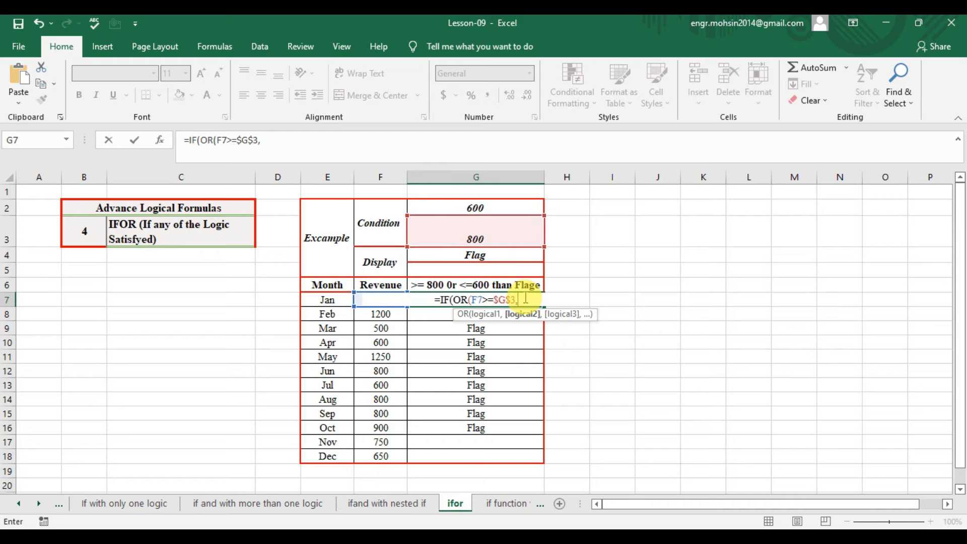
Step: Add F7<=$G$2 as the second OR condition with the 600 cell locked, and close the OR function
key(Left)
key(Left)
key(Right)
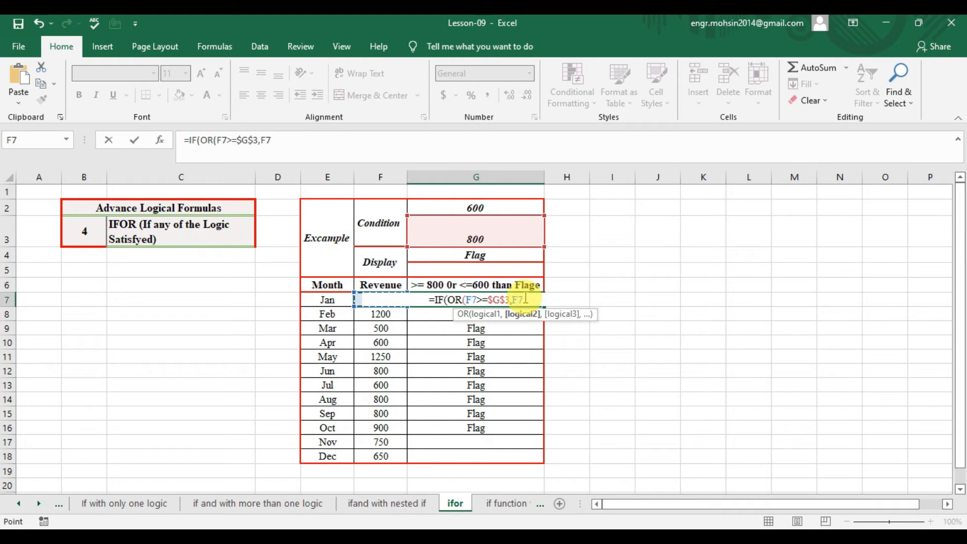
text(<=)
key(Up)
key(Up)
key(Up)
key(Up)
key(Up)
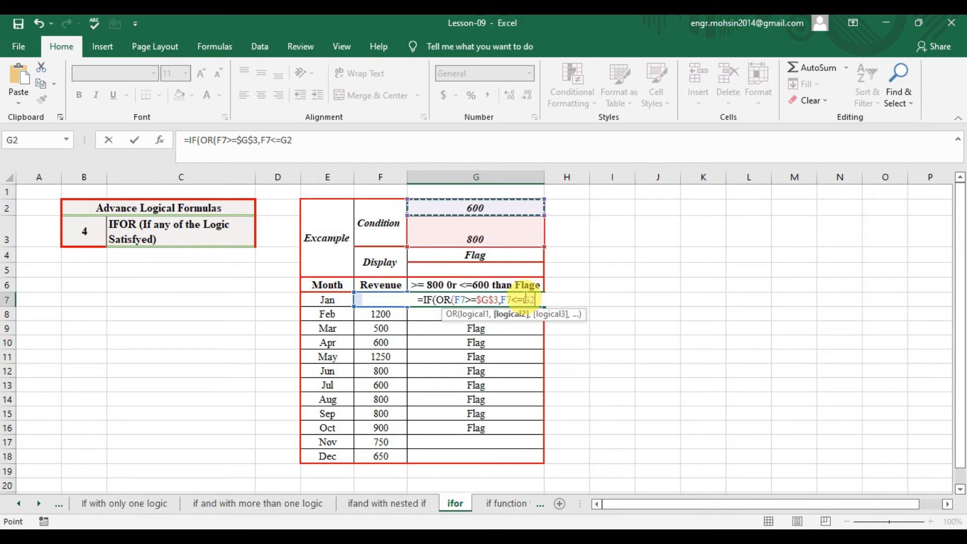
key(F4)
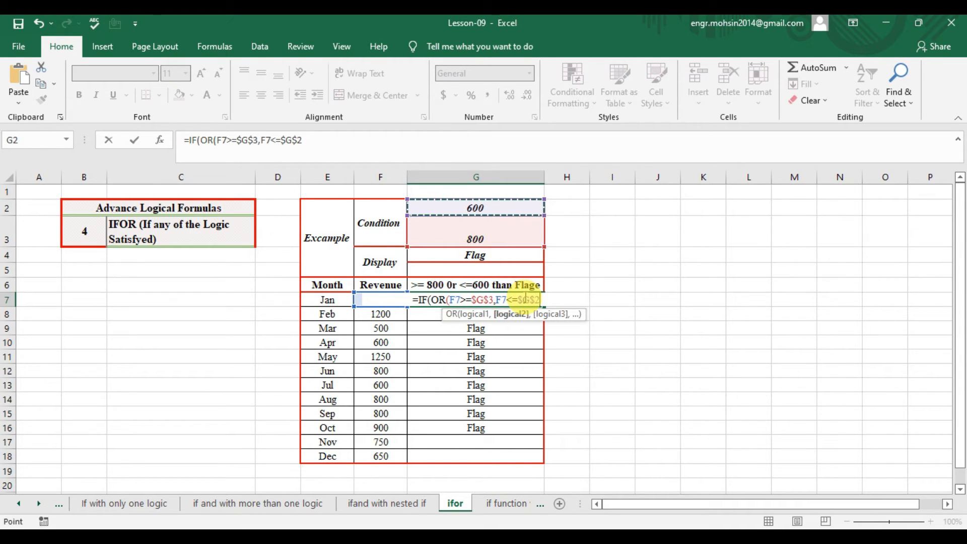
text(),)
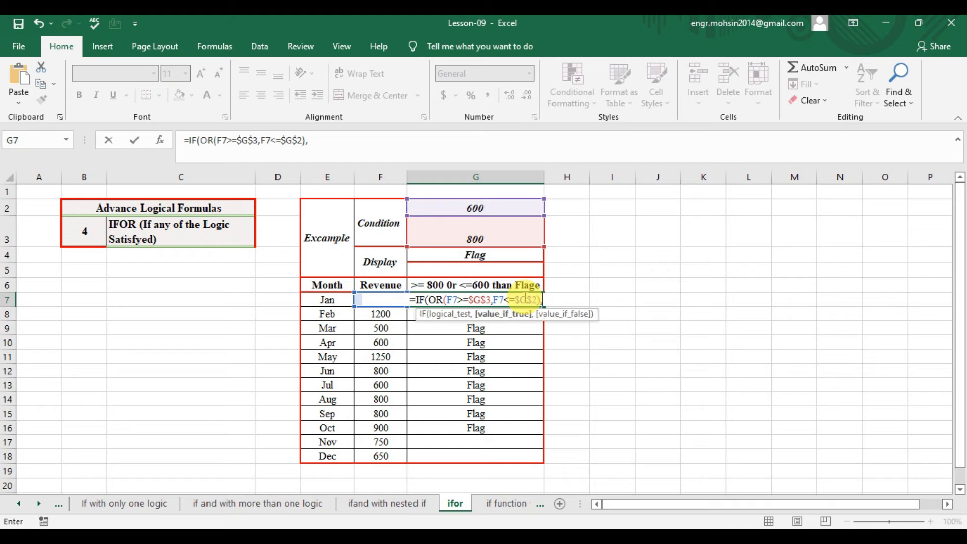
Step: Complete the IF with "Flage" if true and empty text if false, and enter the formula in G7
text(")
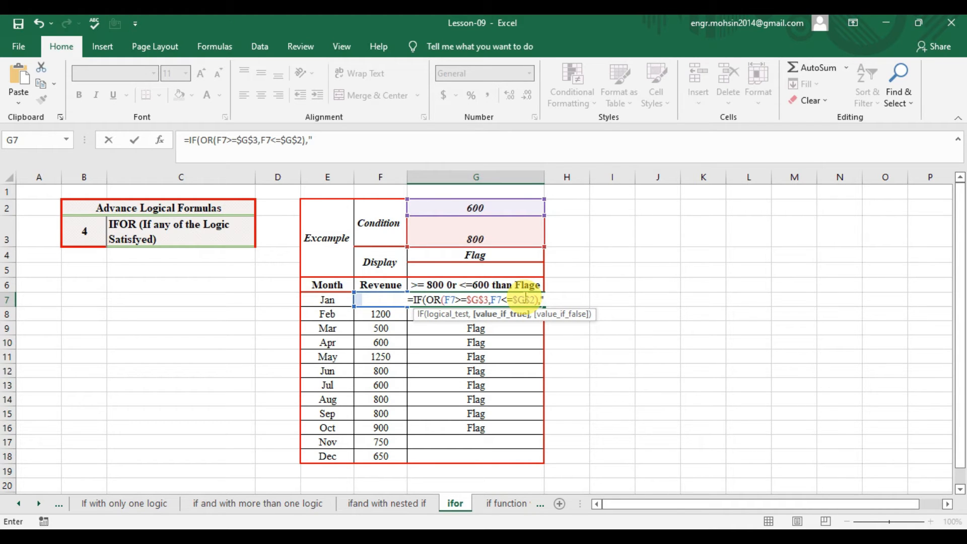
text(Flag)
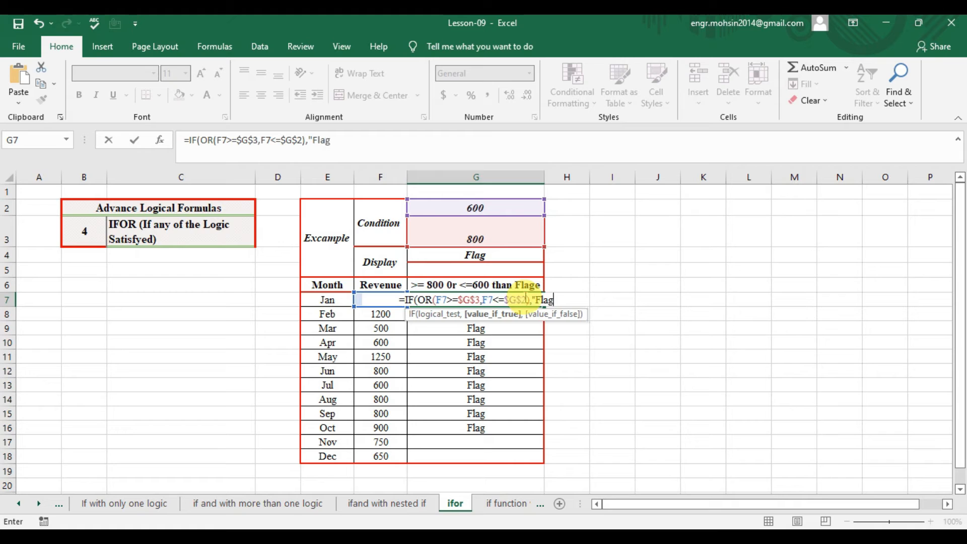
text(e",)
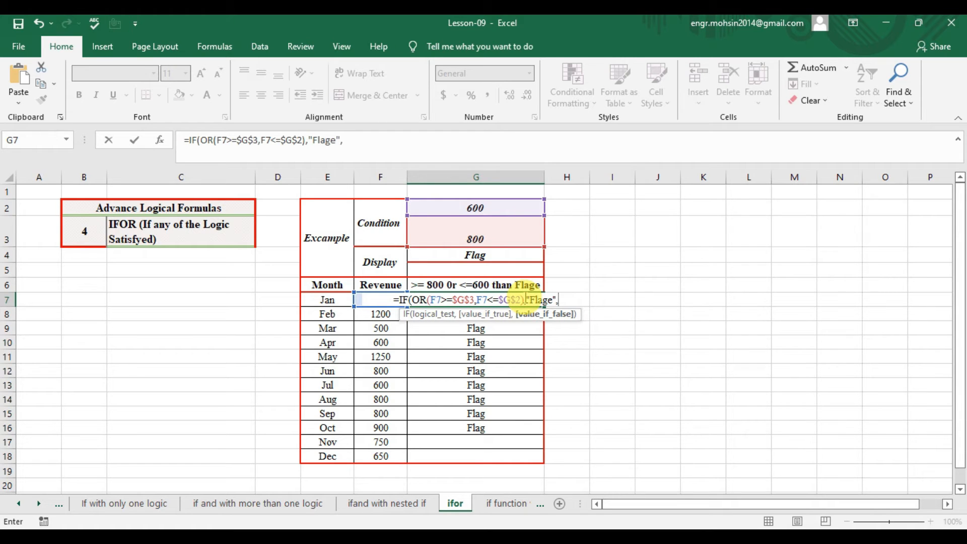
text(""))
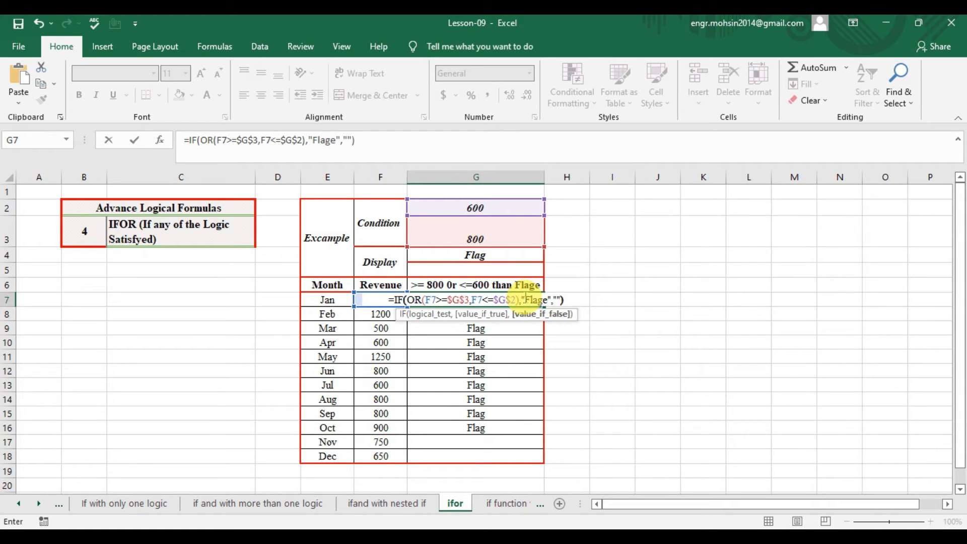
key(ctrl+Return)
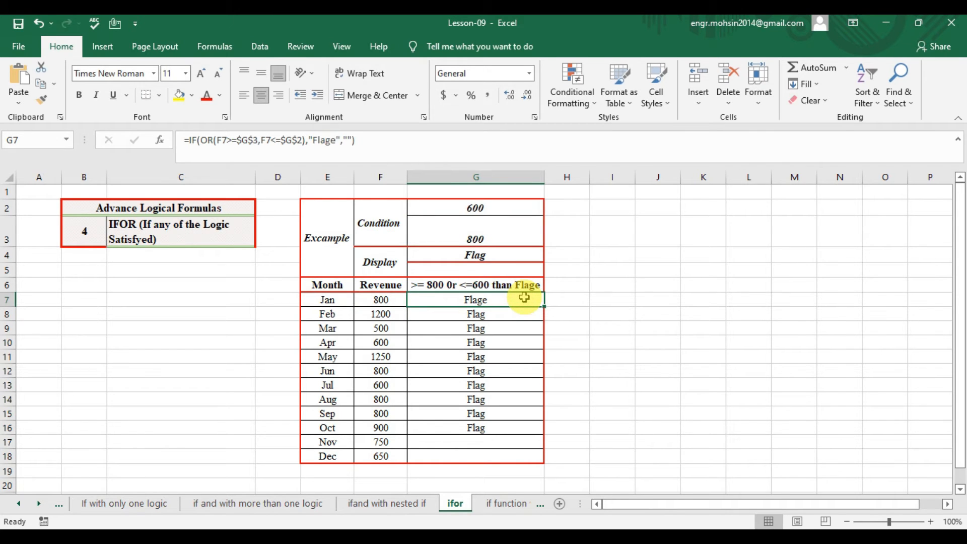
Step: Check January's revenue against its result, and copy the IF with OR formula from G7 to G8:G18
click(398, 300)
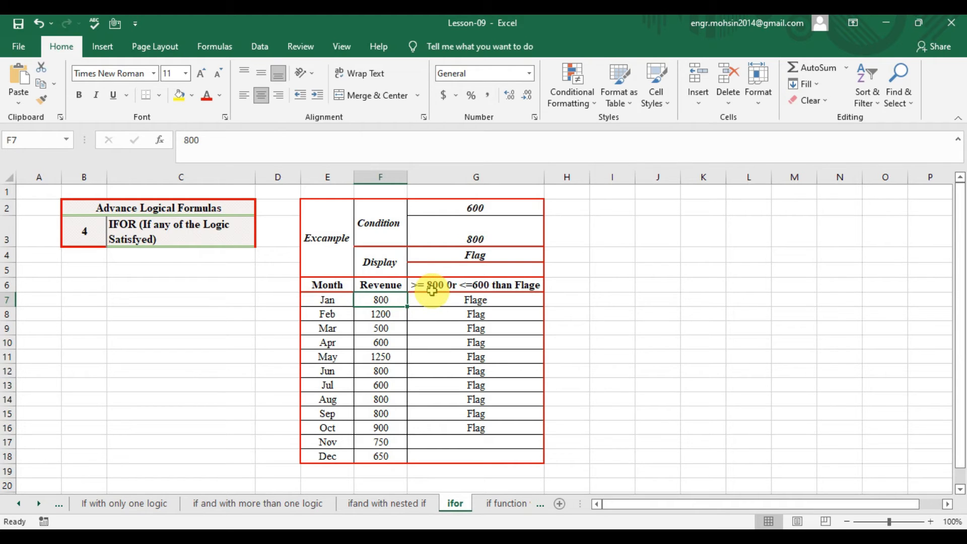
click(482, 303)
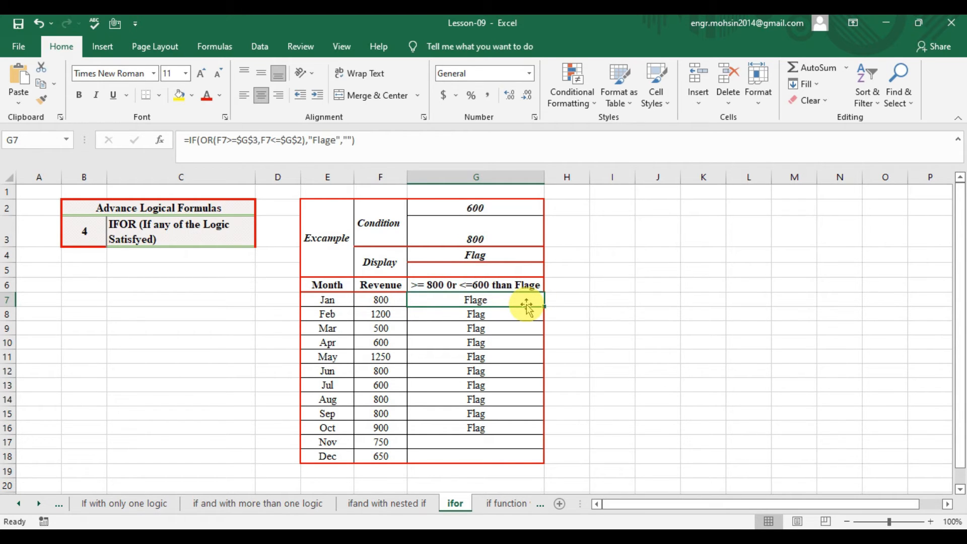
key(ctrl+c)
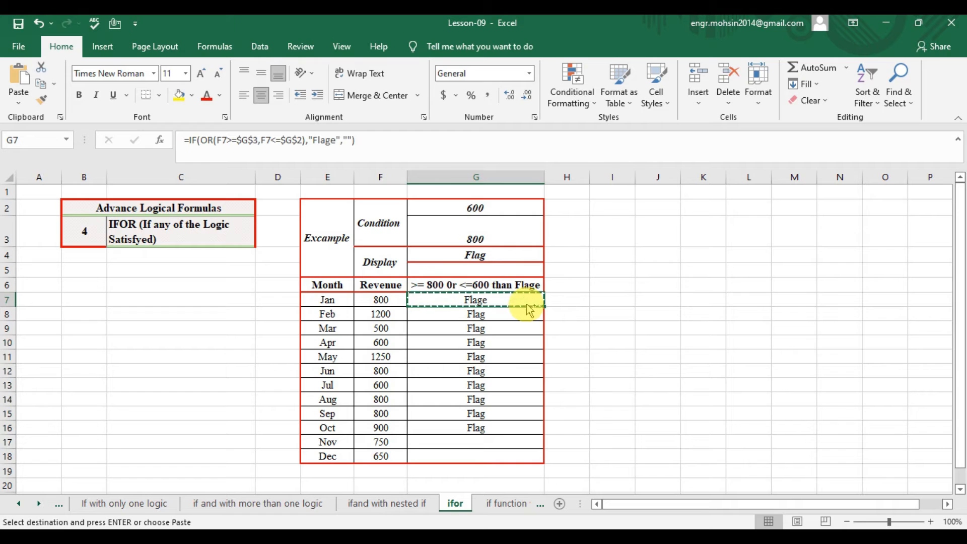
key(Down)
key(shift+Down)
key(shift+Down)
key(shift+Down)
key(shift+Down)
key(shift+Down)
key(shift+Down)
key(shift+Down)
key(shift+Down)
key(shift+Down)
key(shift+Down)
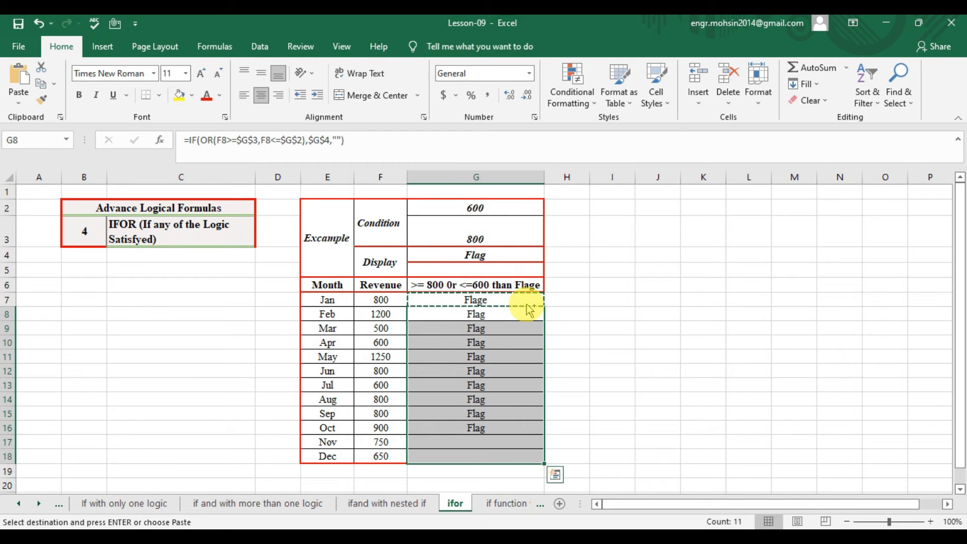
key(ctrl+v)
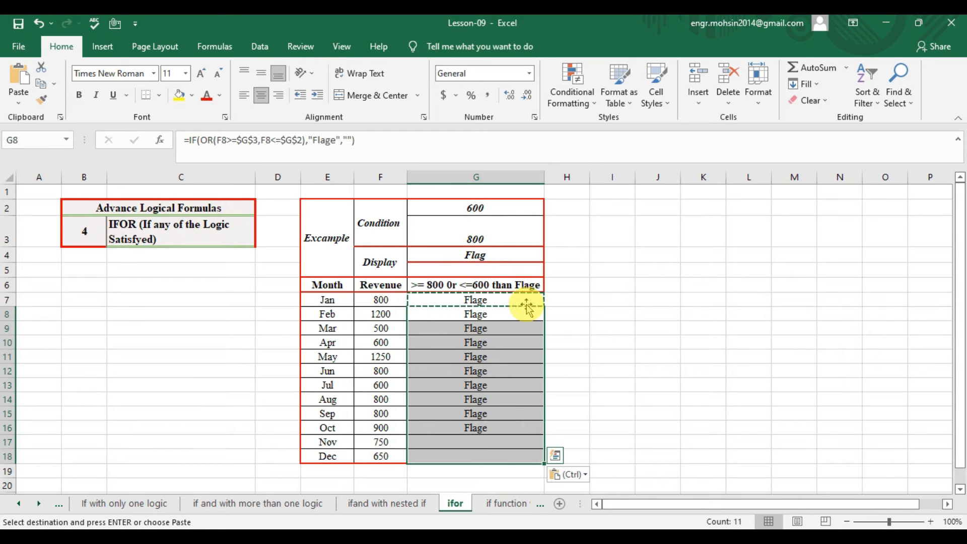
click(573, 473)
click(581, 368)
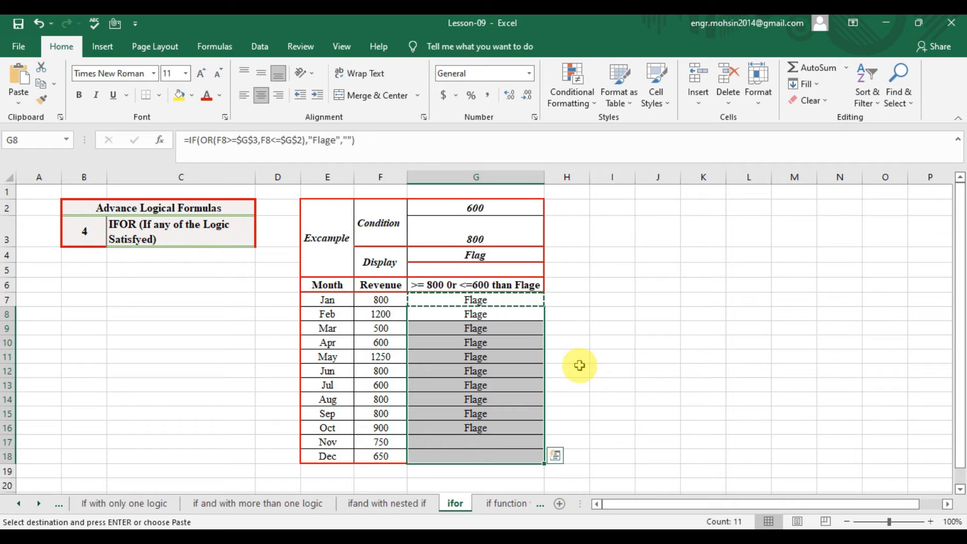
Step: Check November's revenue and change the value if false in G17's formula to "no"
click(484, 442)
key(Left)
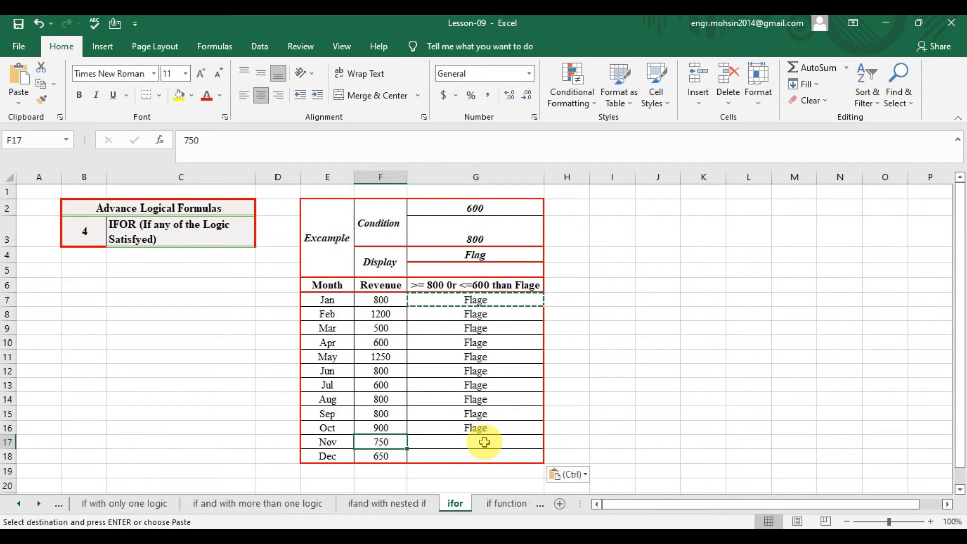
click(485, 442)
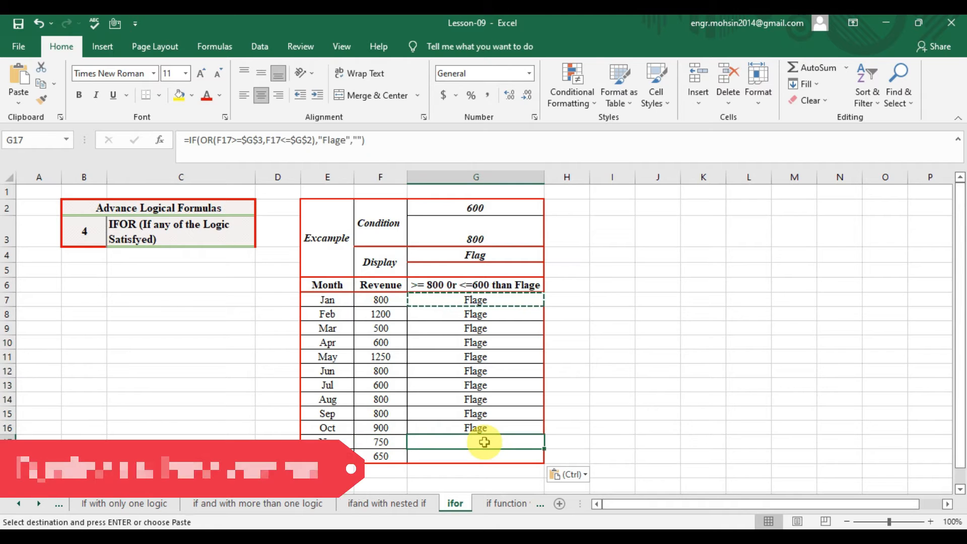
click(358, 140)
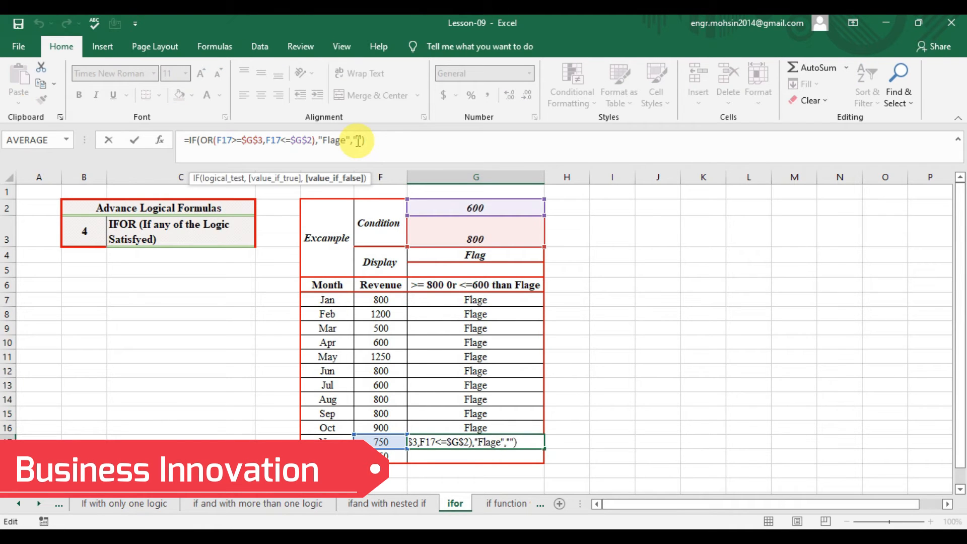
text(no)
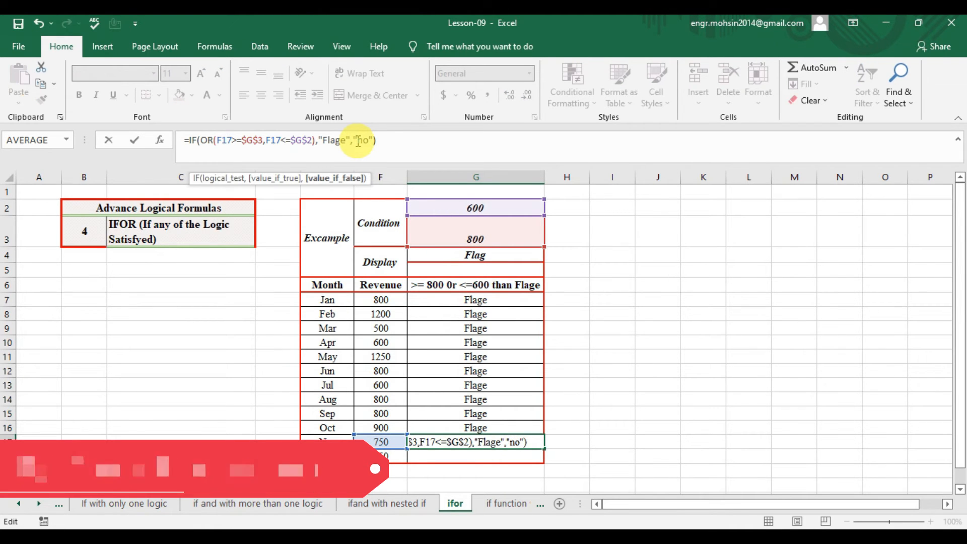
key(Return)
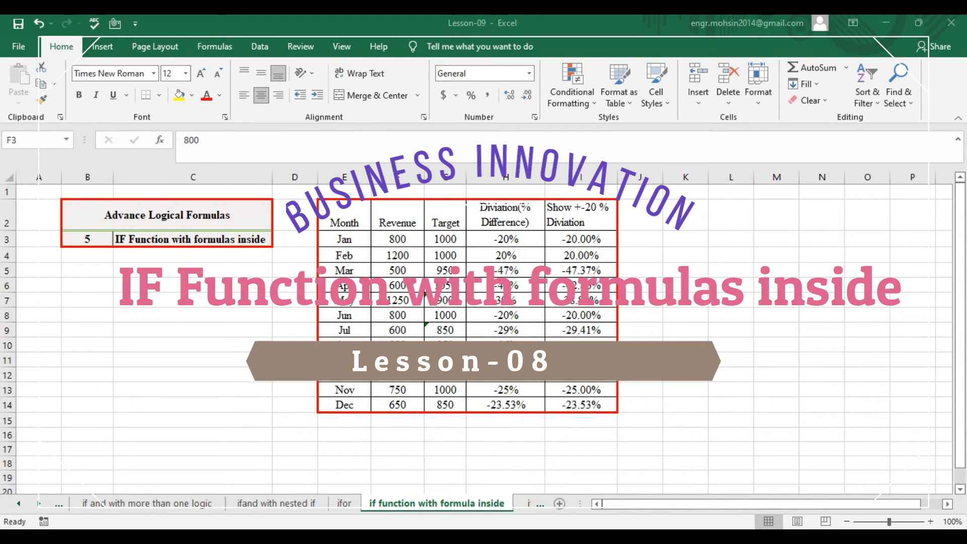
Step: Examine the lesson title and the Month column of the revenue table
click(207, 238)
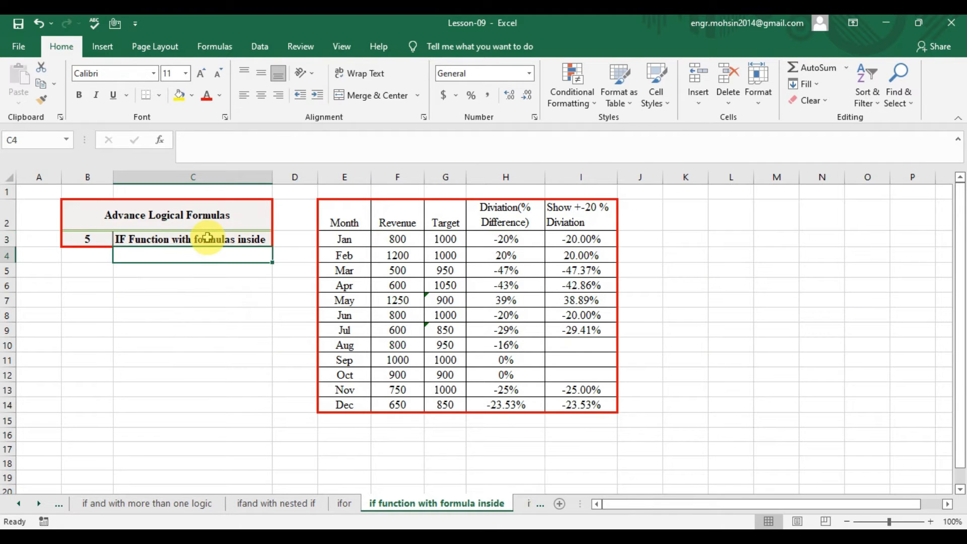
key(Right)
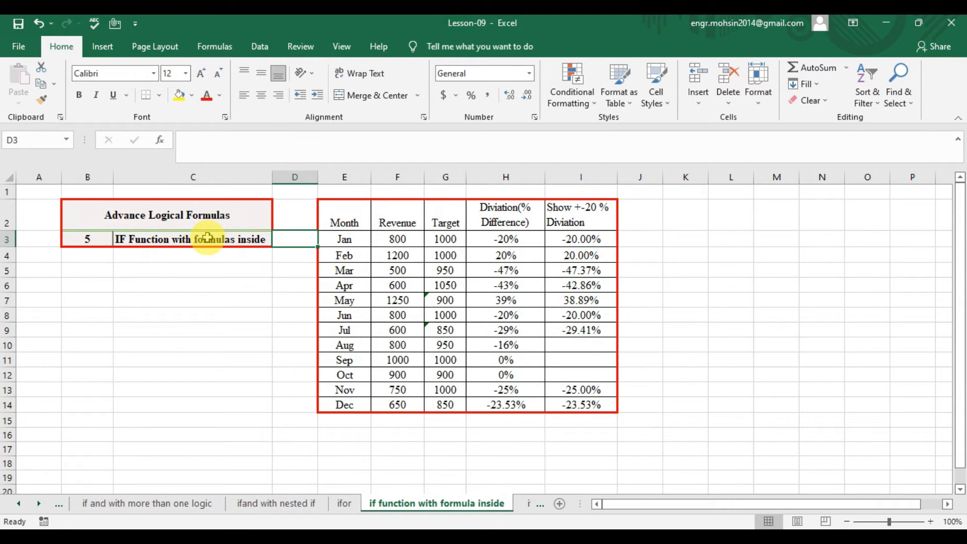
key(Right)
key(Up)
key(Down)
key(Down)
key(Down)
key(Up)
key(Up)
key(Up)
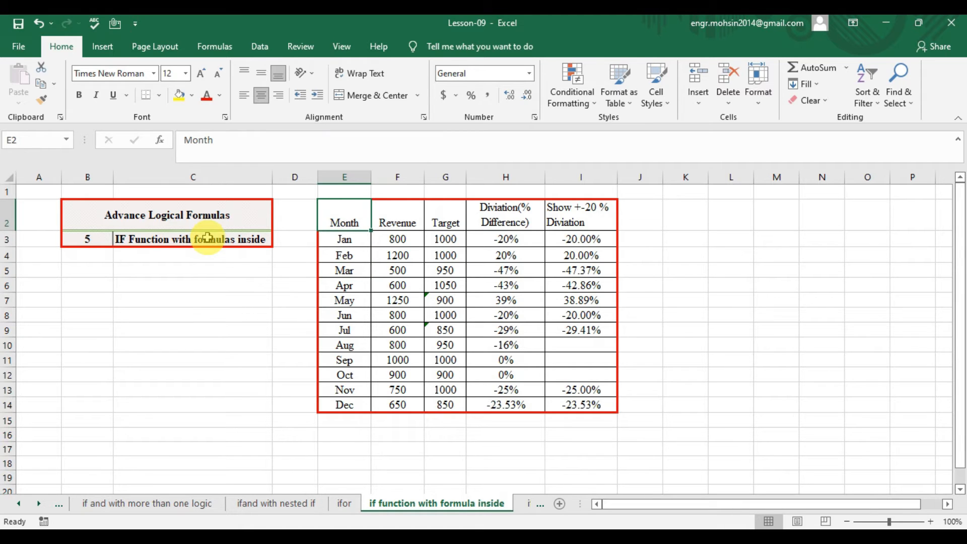
key(Down)
key(Down)
key(Down)
key(Down)
key(Up)
key(Up)
key(Up)
key(Up)
Step: Review the monthly values in the Revenue column from its header downward
key(Right)
key(Down)
key(Down)
key(Down)
key(Down)
key(Down)
key(Down)
key(Down)
key(Up)
key(Up)
key(Up)
key(Up)
key(Up)
key(Up)
key(Up)
Step: Review the monthly values in the Target column from its header downward
key(Right)
key(Down)
key(Down)
key(Down)
key(Down)
key(Down)
key(Down)
key(Up)
key(Up)
key(Up)
key(Up)
key(Up)
key(Up)
Step: Replace January's deviation formula in H3 with revenue divided by target, =F3/G3
key(Right)
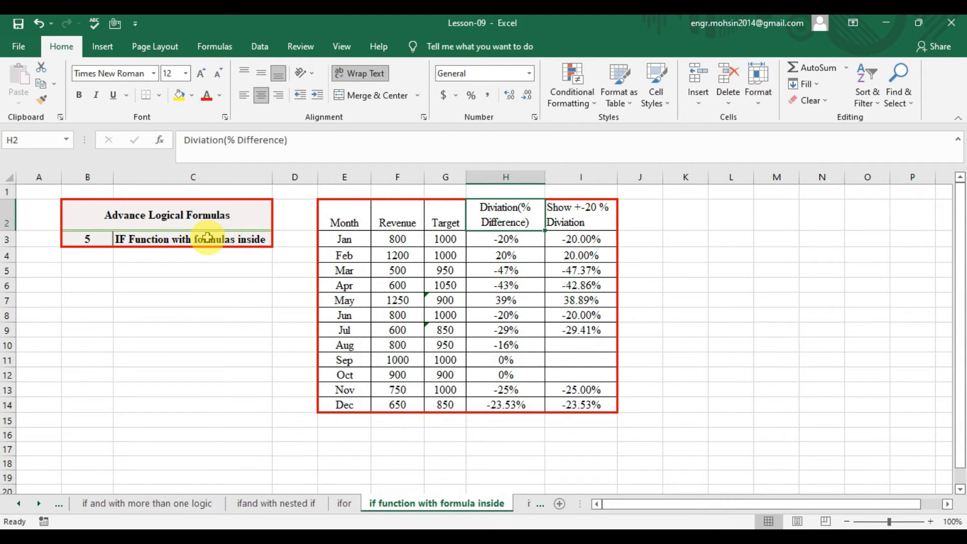
key(Down)
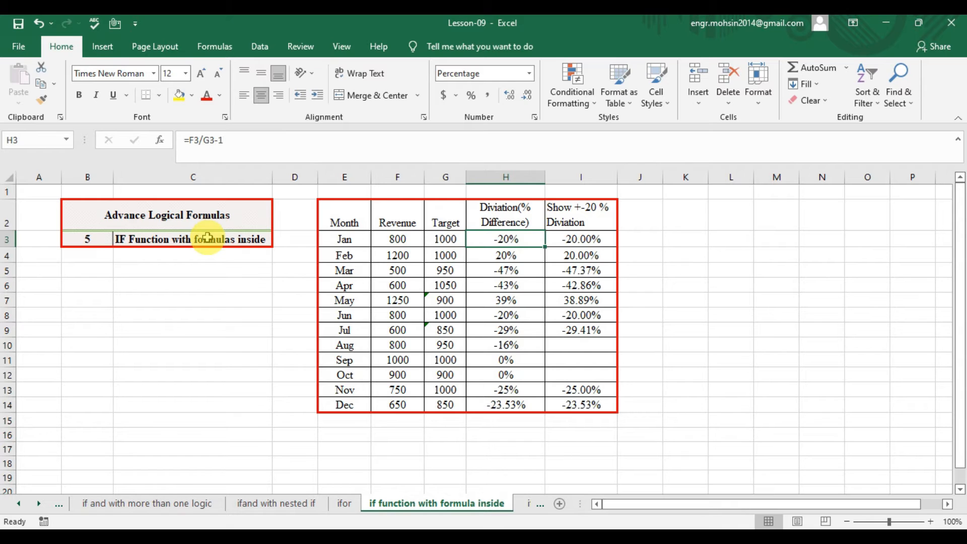
text(=)
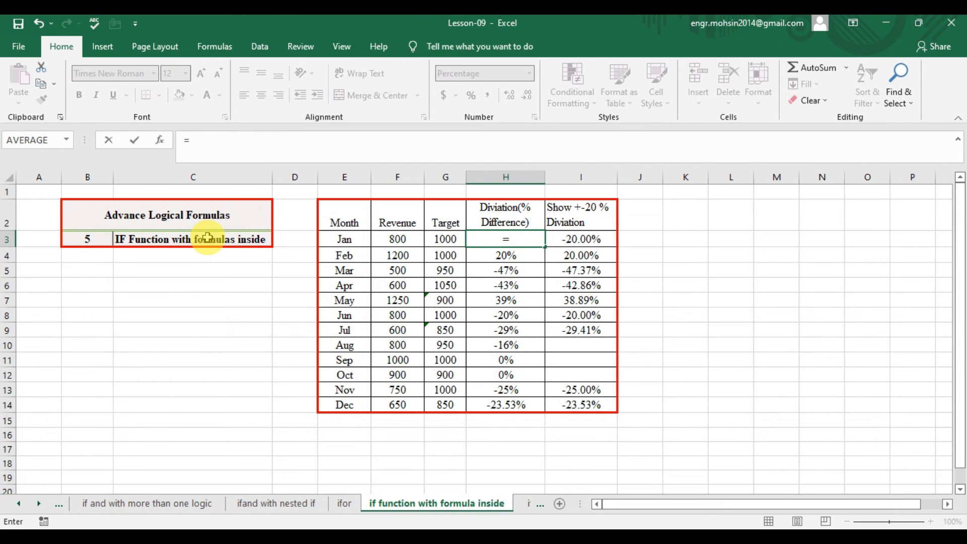
key(Left)
key(Left)
text(/)
key(Left)
key(Left)
key(Right)
key(Return)
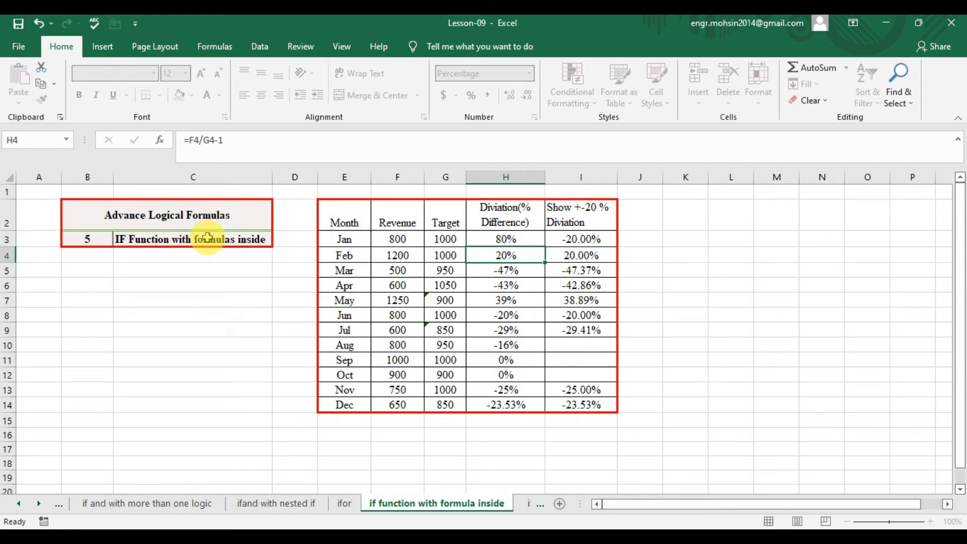
Step: Extend the formula in H3 to =F3/G3-1 so it calculates the percentage difference
key(Up)
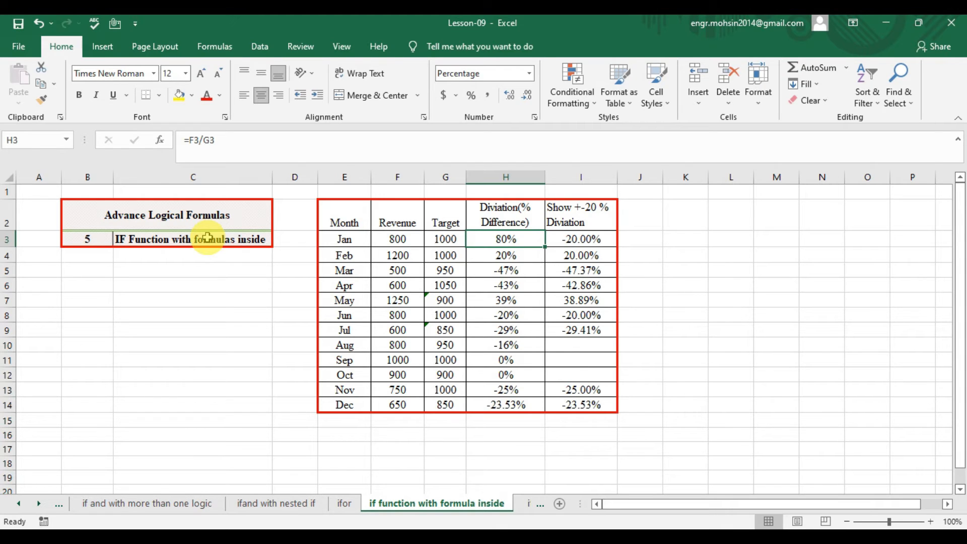
key(F2)
text(-1)
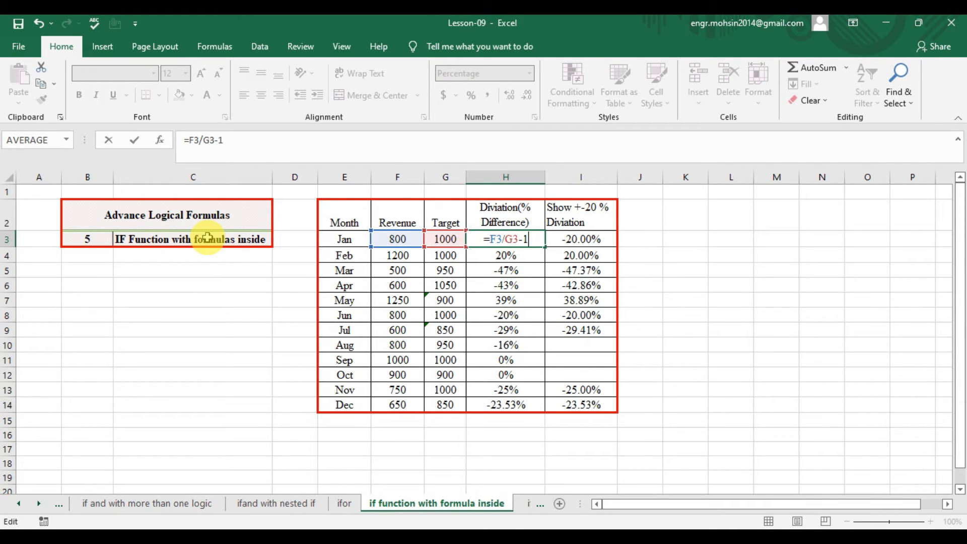
key(Return)
key(Up)
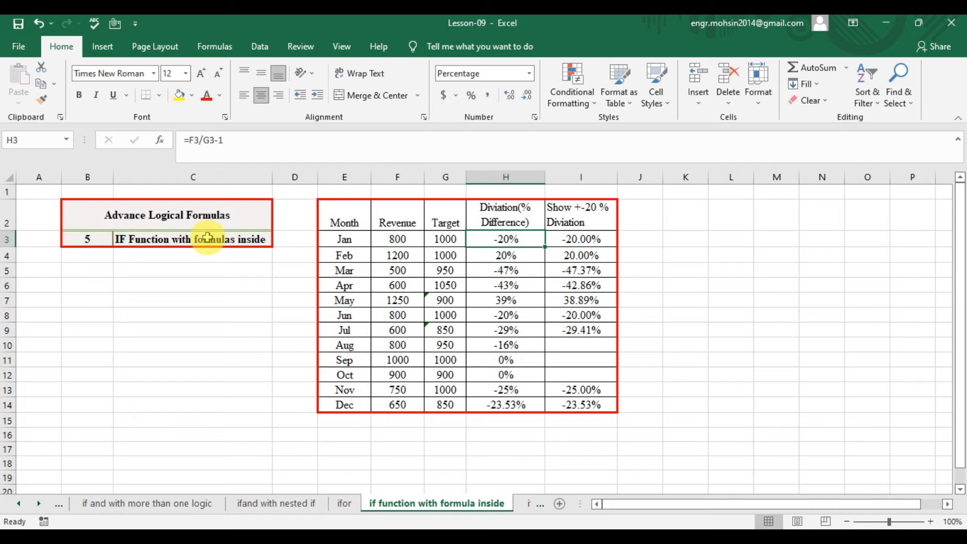
Step: Copy January's deviation formula from H3 and paste only the formula into H4:H14
key(ctrl+c)
key(Down)
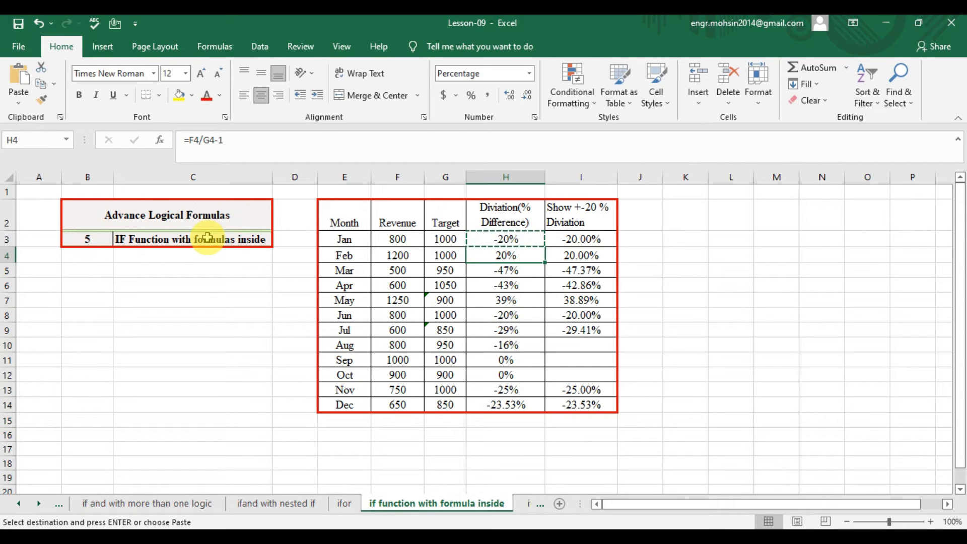
key(shift+Down)
key(shift+Down)
key(shift+Down)
key(shift+Down)
key(shift+Down)
key(shift+Down)
key(shift+Down)
key(shift+Down)
key(shift+Down)
key(shift+Down)
key(ctrl+v)
right_click(504, 223)
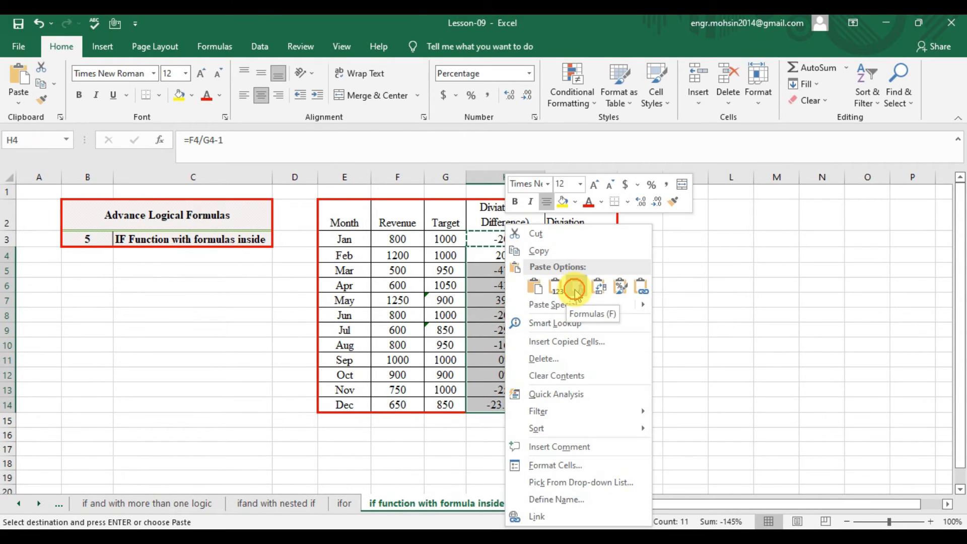
click(575, 287)
Step: Check the copied deviation formulas and percentages for each month in column H
click(507, 268)
key(Down)
key(Down)
key(Down)
key(Down)
key(Down)
key(Down)
key(Down)
key(Down)
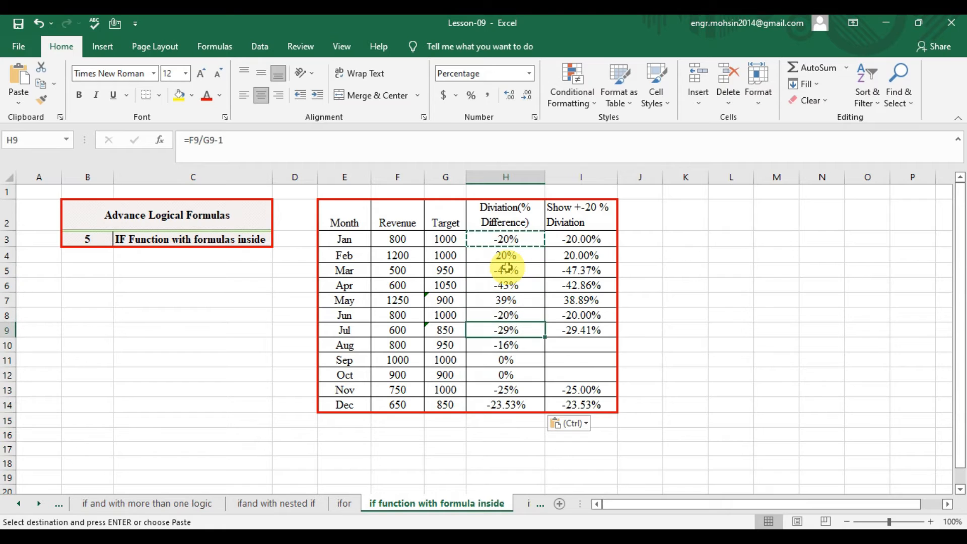
key(Up)
key(Up)
key(Up)
key(Up)
key(Up)
key(Up)
key(Up)
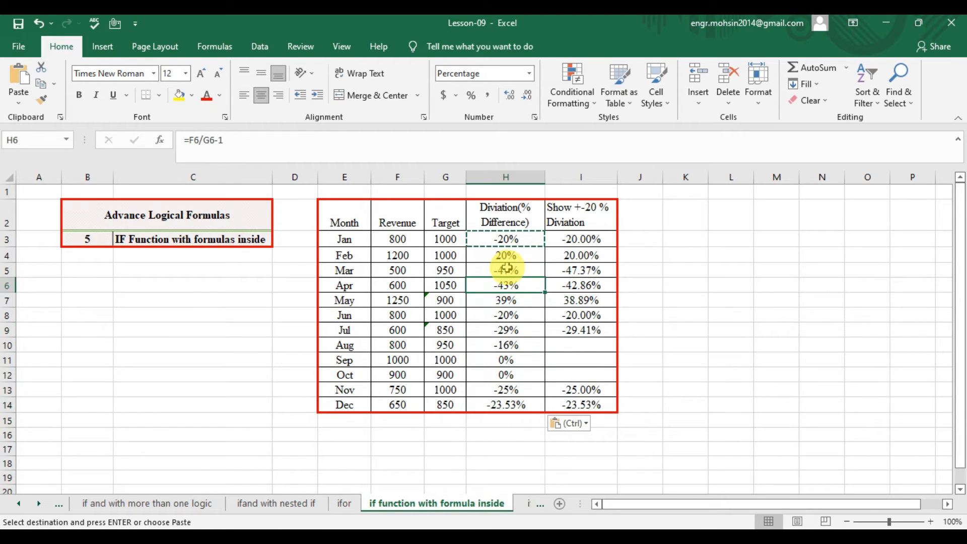
key(Down)
key(Down)
key(Down)
key(Down)
key(Down)
key(Down)
key(Down)
key(Down)
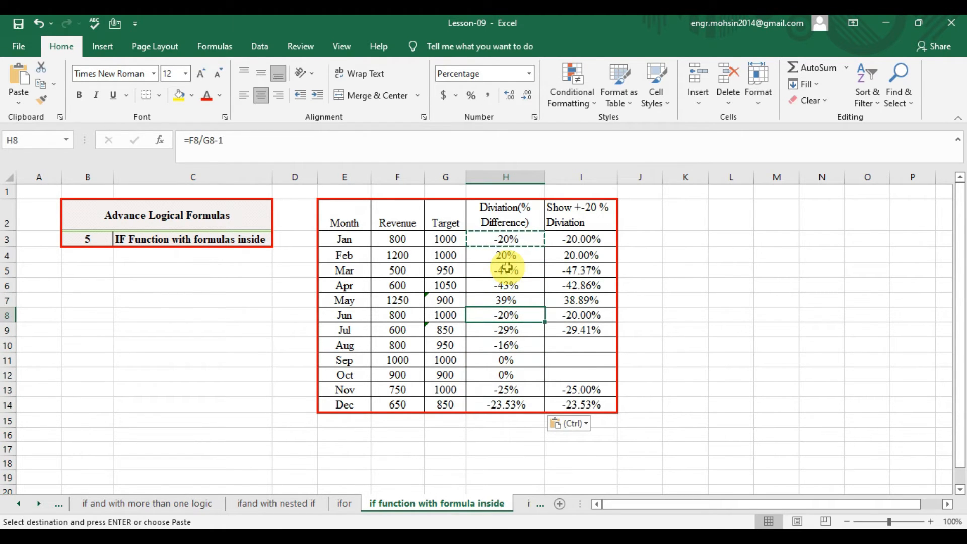
key(Up)
key(Up)
key(Up)
key(Up)
key(Up)
key(Up)
key(Up)
key(Up)
key(Up)
key(Up)
key(Up)
key(Up)
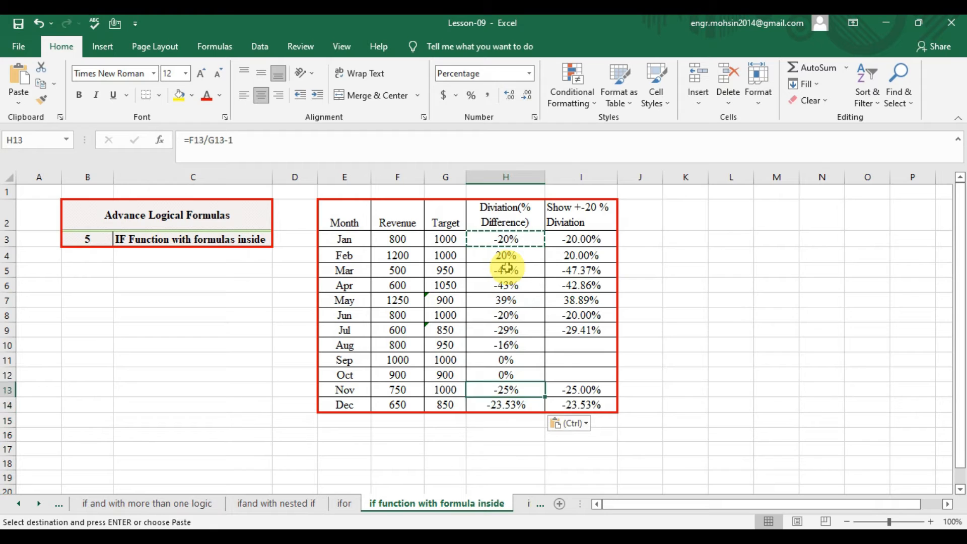
Step: Start an IF formula with a nested OR in I3, using F3/G3-1>=20% as the first condition
key(Right)
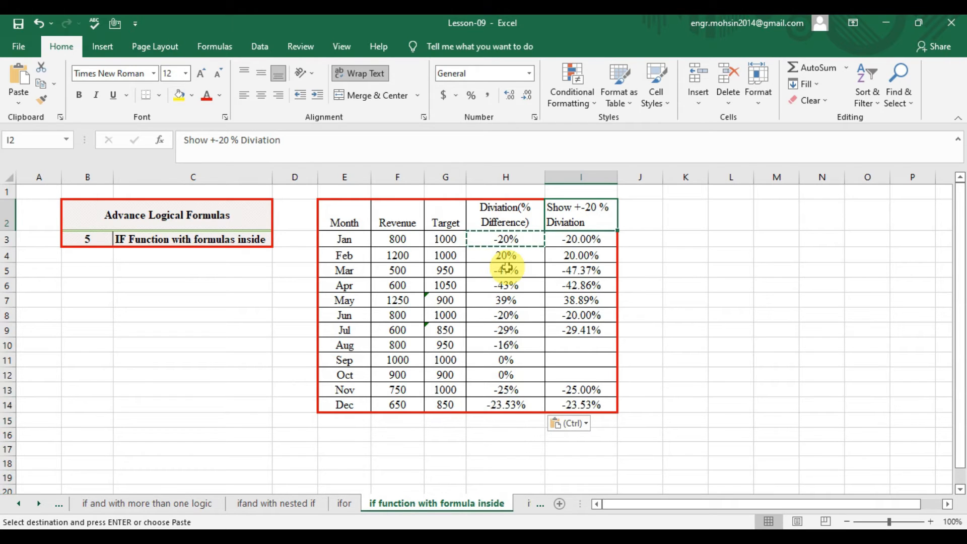
key(Down)
text(=if)
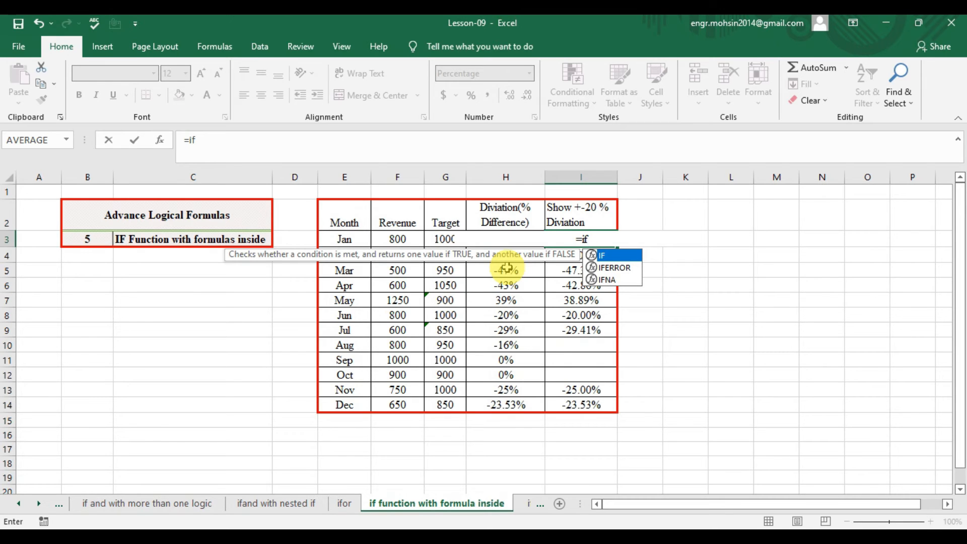
key(Tab)
text(or)
key(Tab)
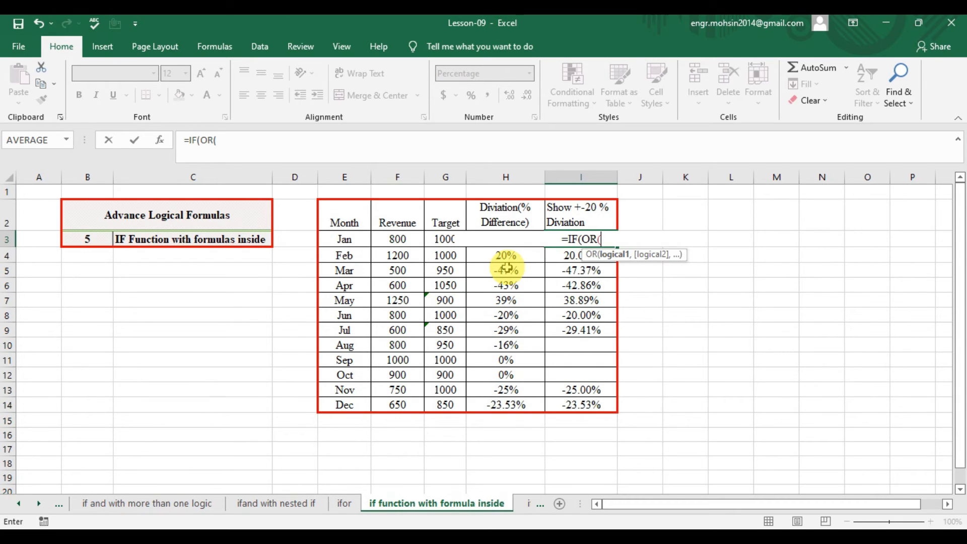
key(Left)
key(Left)
key(Left)
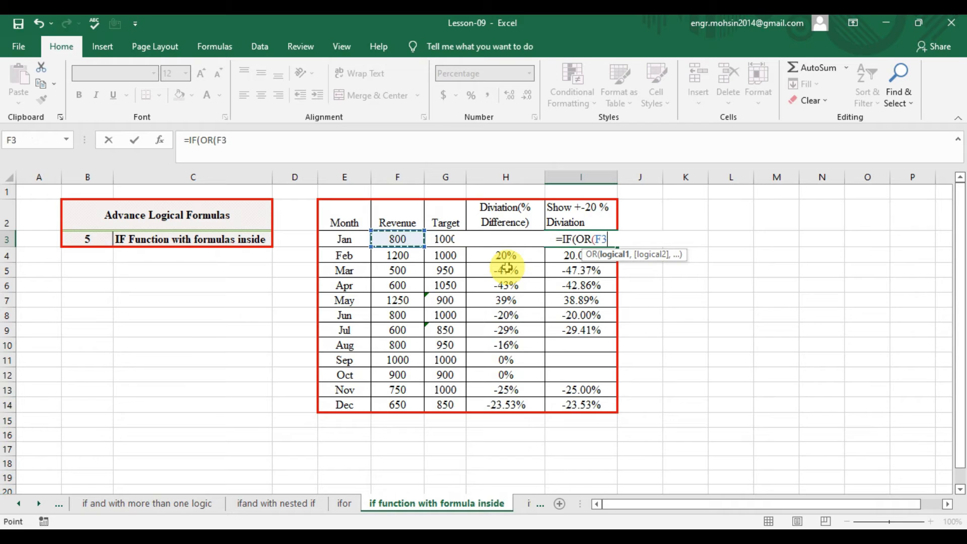
text(/)
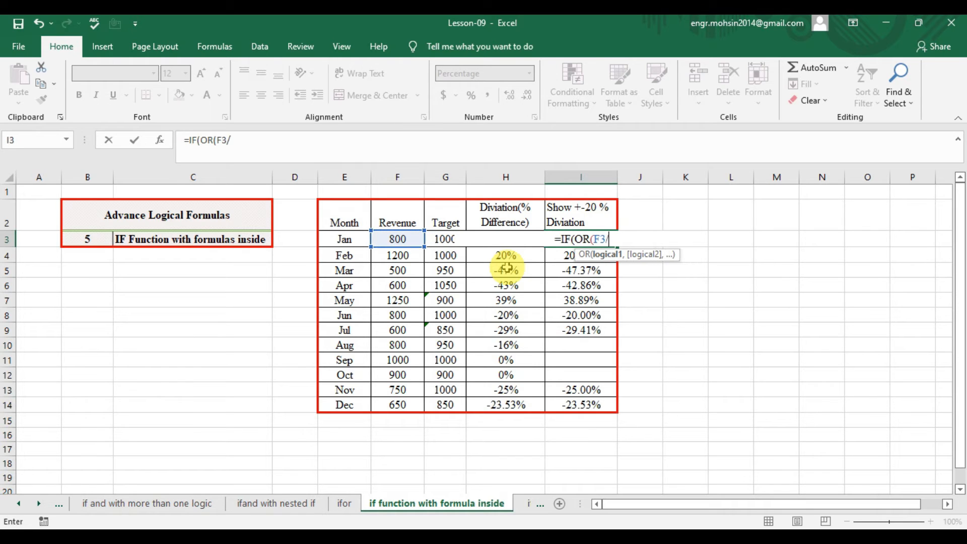
key(Left)
key(Left)
text(-1)
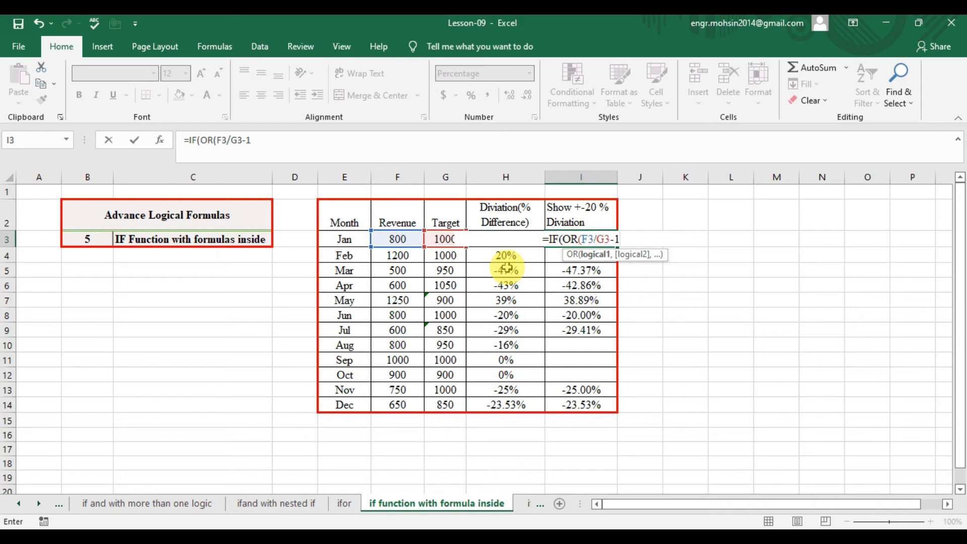
text(>=)
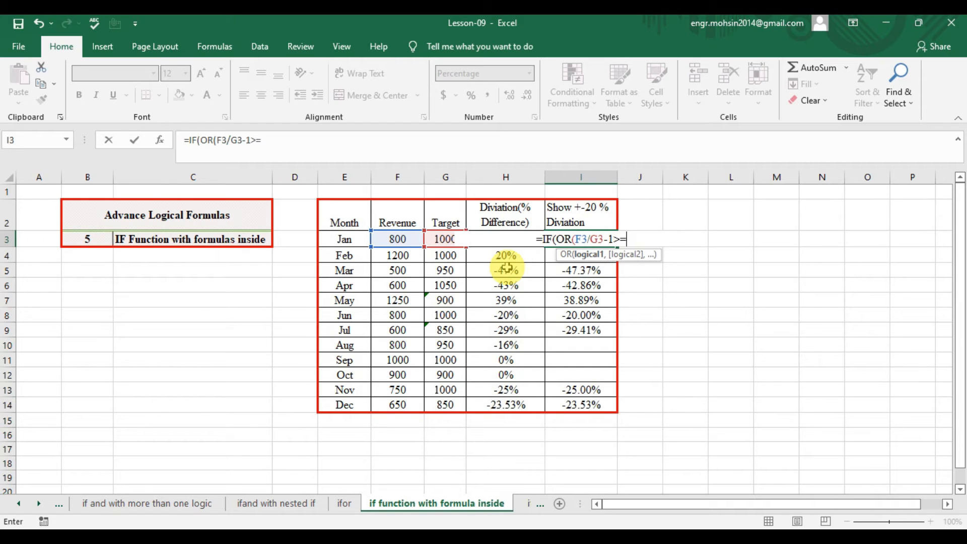
text(20%,)
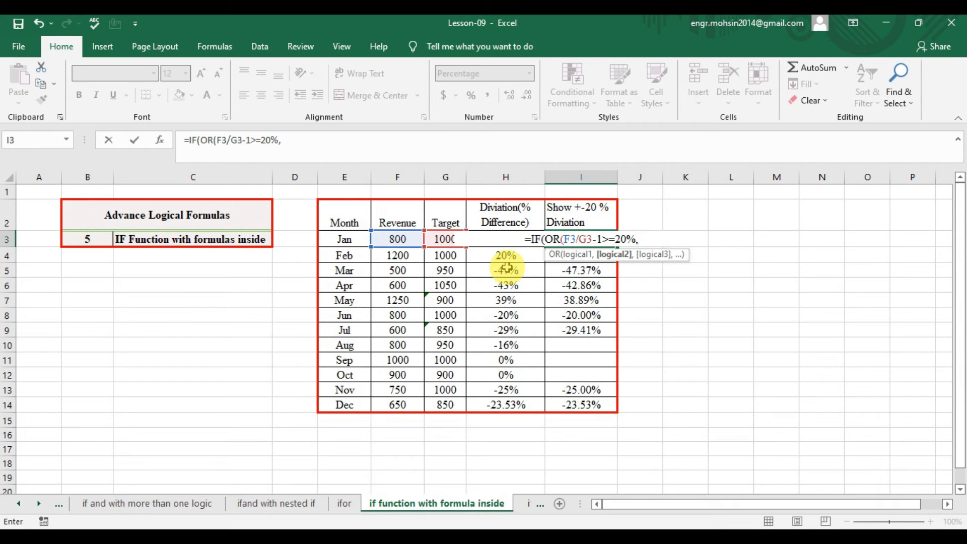
Step: Add F3/G3-1>=-20% as the second OR condition and close the OR function
text(F3/G3-)
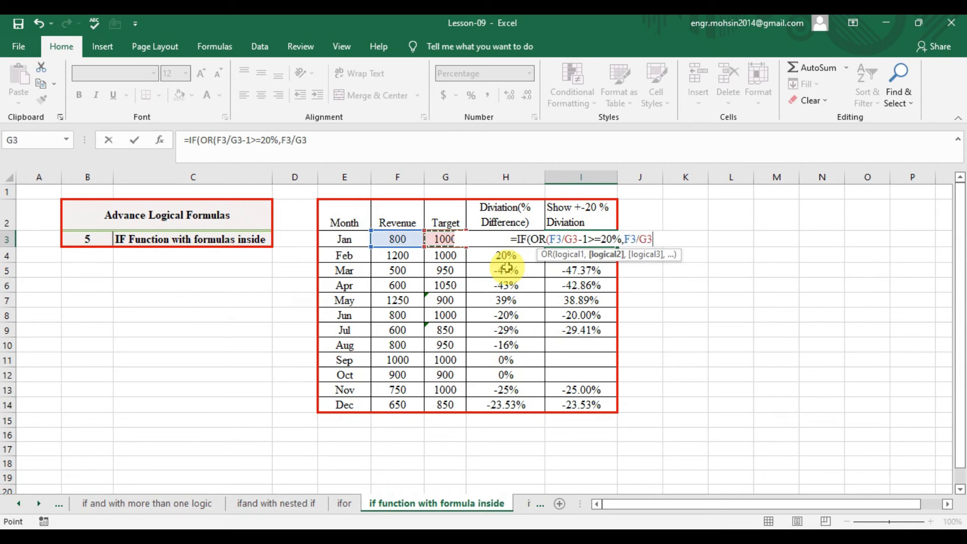
text(1)
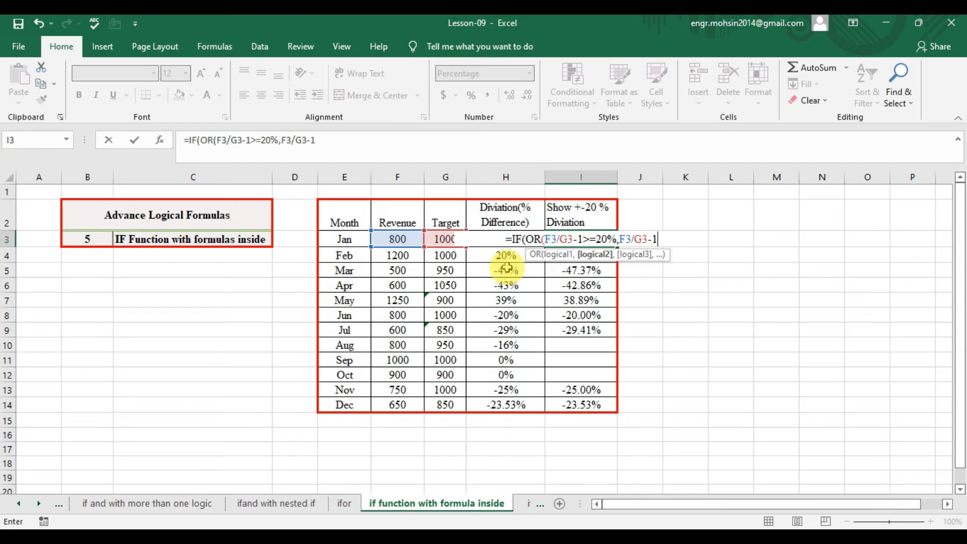
text(>)
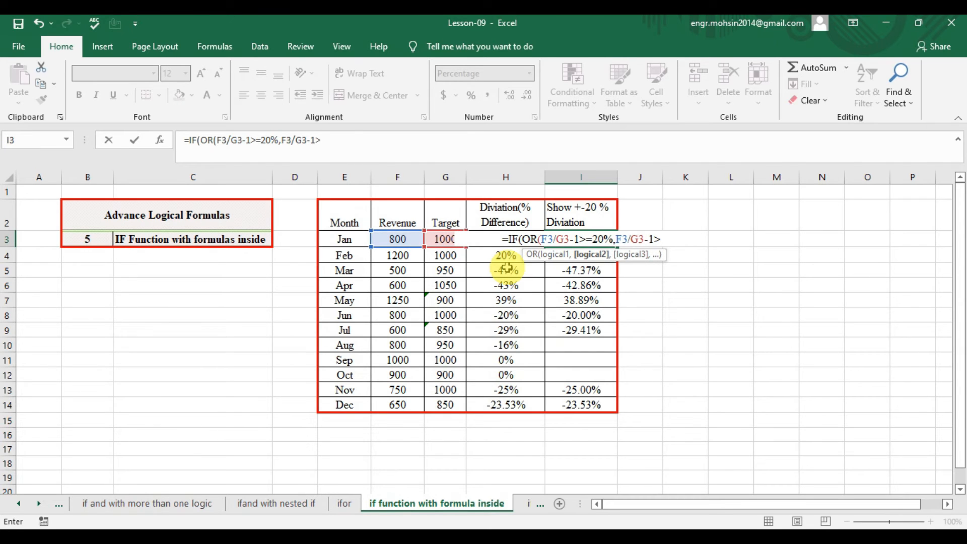
text(=-20%)
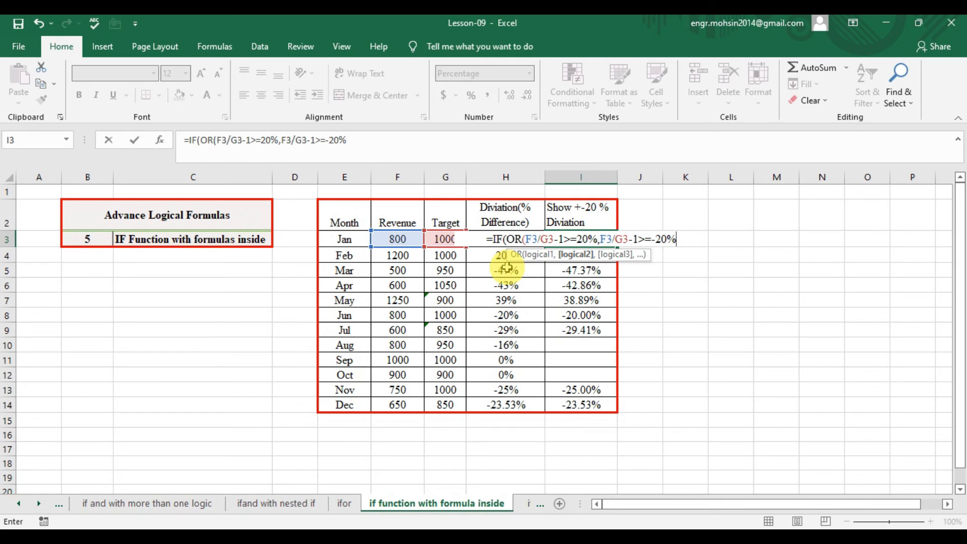
text(),)
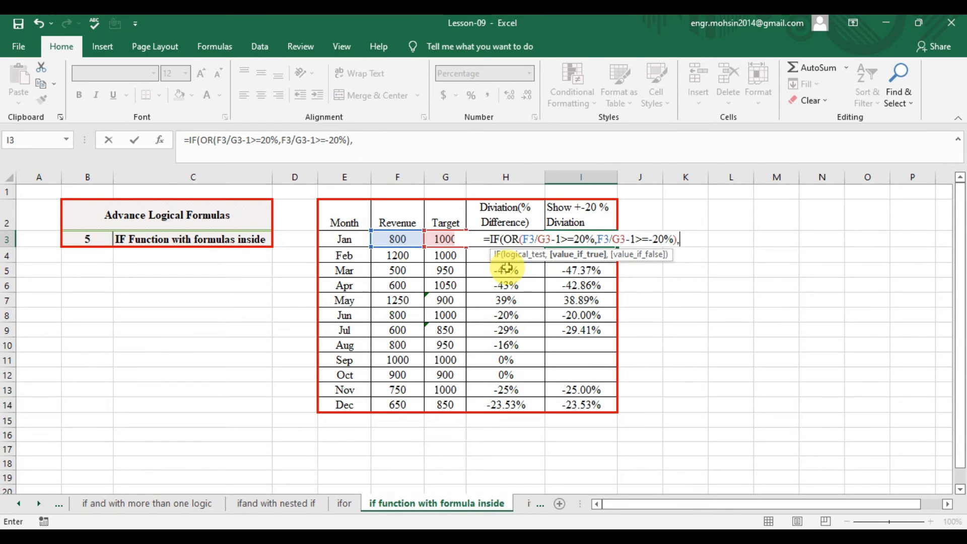
Step: Set the IF formula's value if true to the deviation calculation F3/G3-1
key(Left)
key(Left)
key(Left)
text(/)
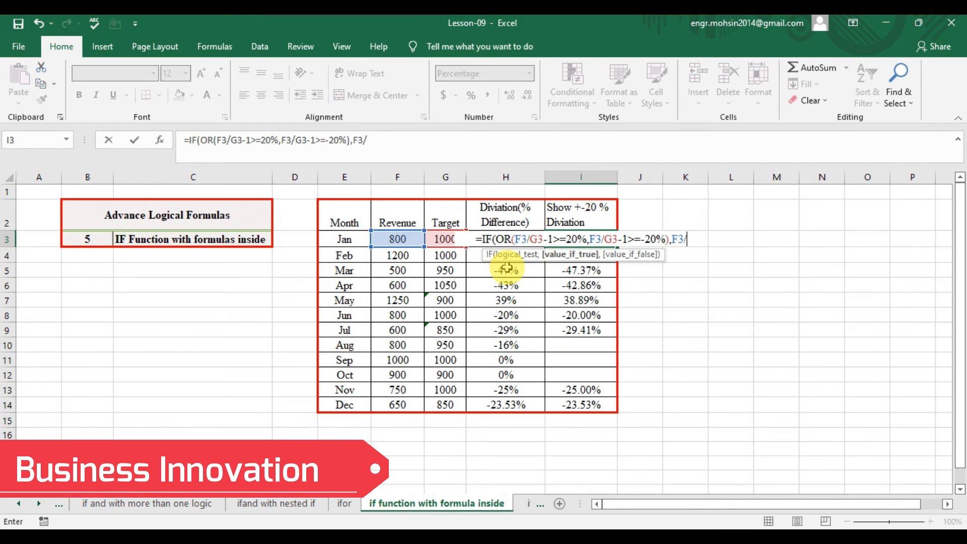
key(Left)
key(Left)
text(-1,)
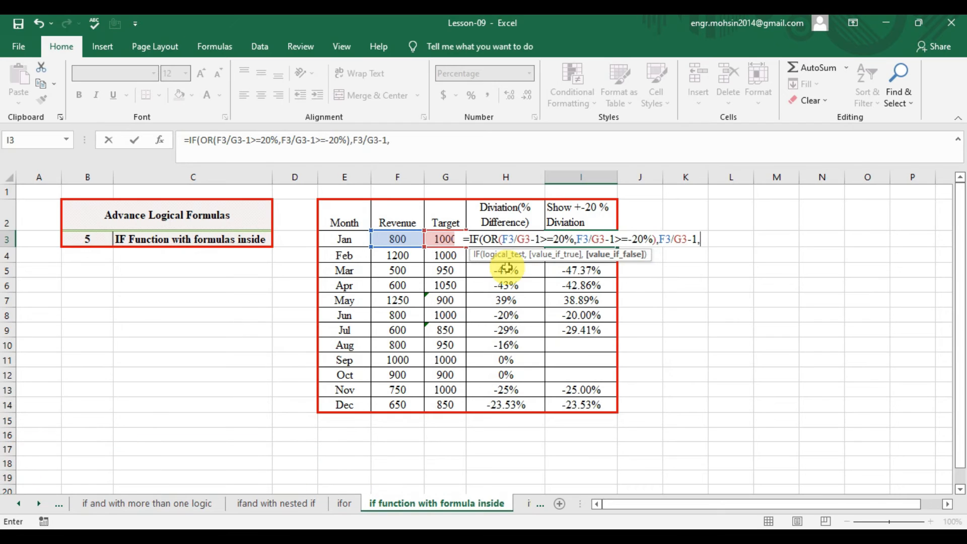
Step: Complete the IF with "Not Satisfied" if false, enter it in I3, and compare the result with January's deviation in H3
text(")
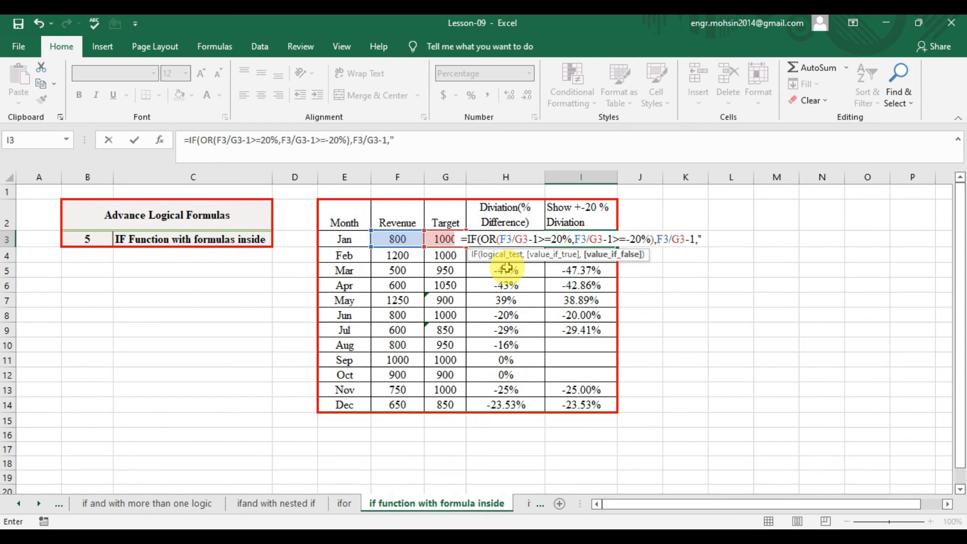
text(Not Satisfied"))
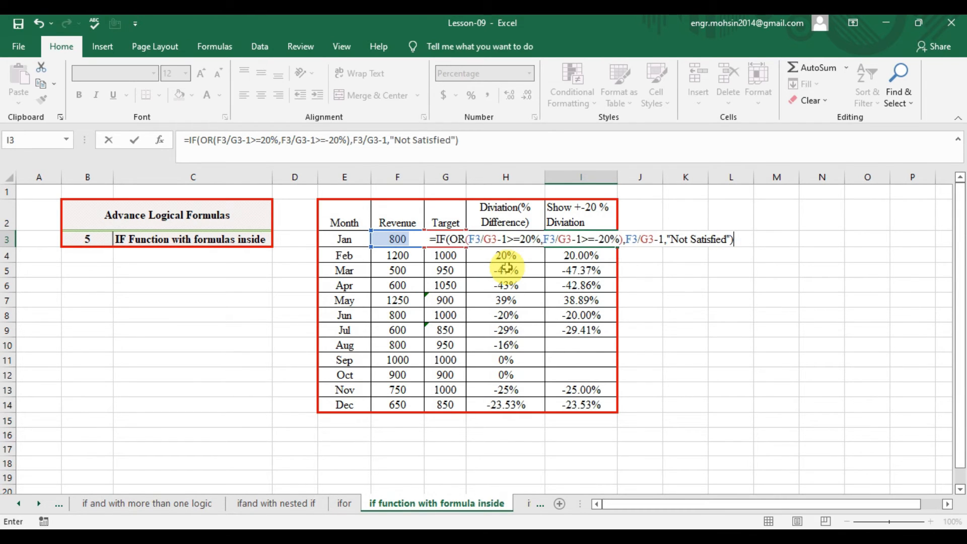
key(Return)
key(Up)
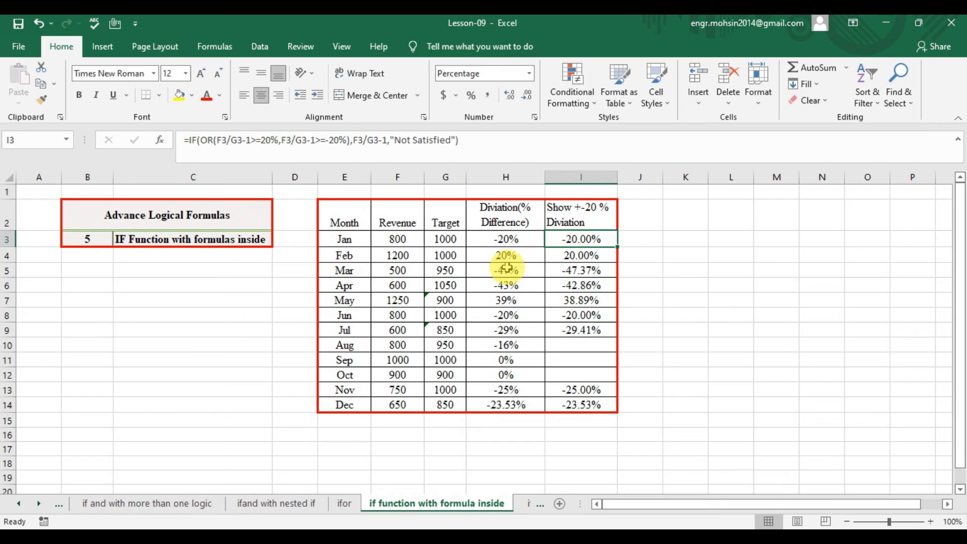
click(506, 239)
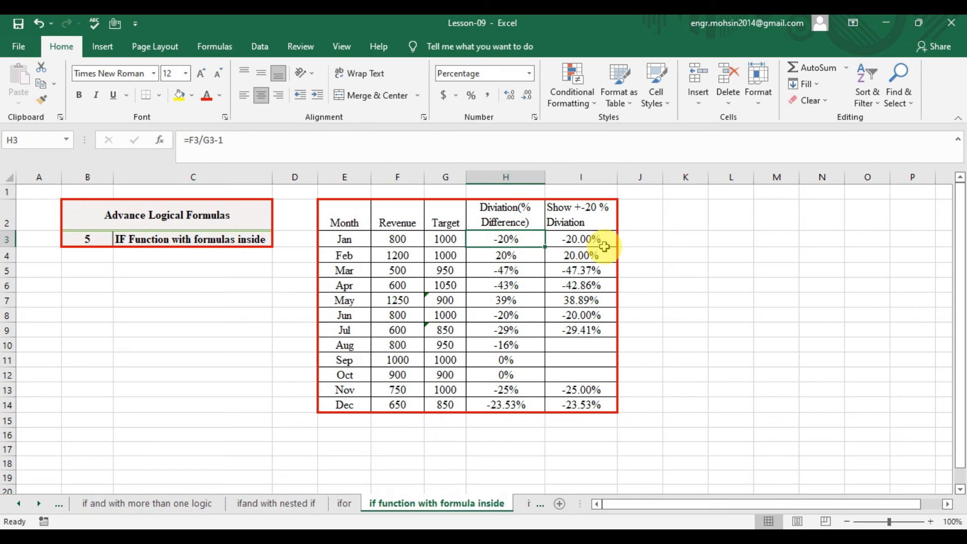
Step: Copy the IF formula in I3 and paste only the formula into I4:I14
click(587, 241)
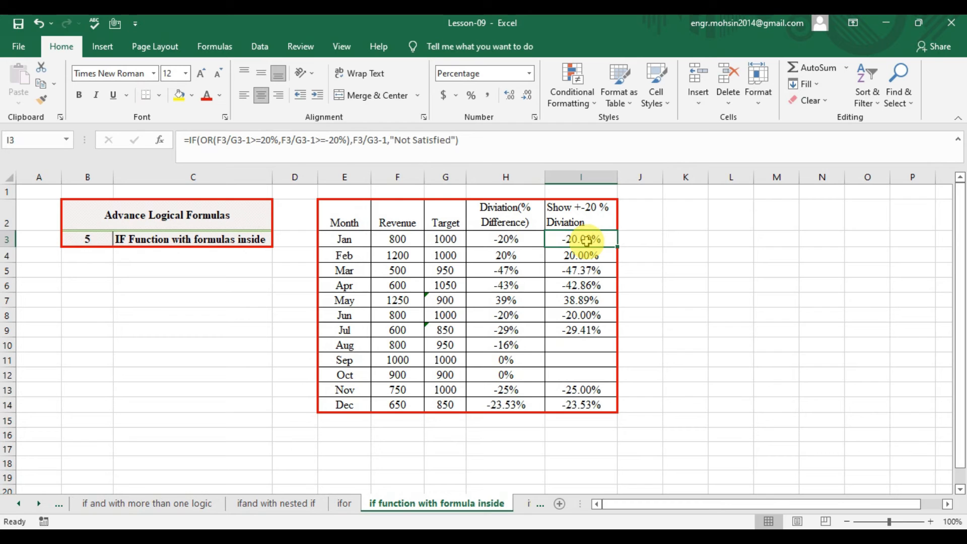
key(ctrl+c)
key(Down)
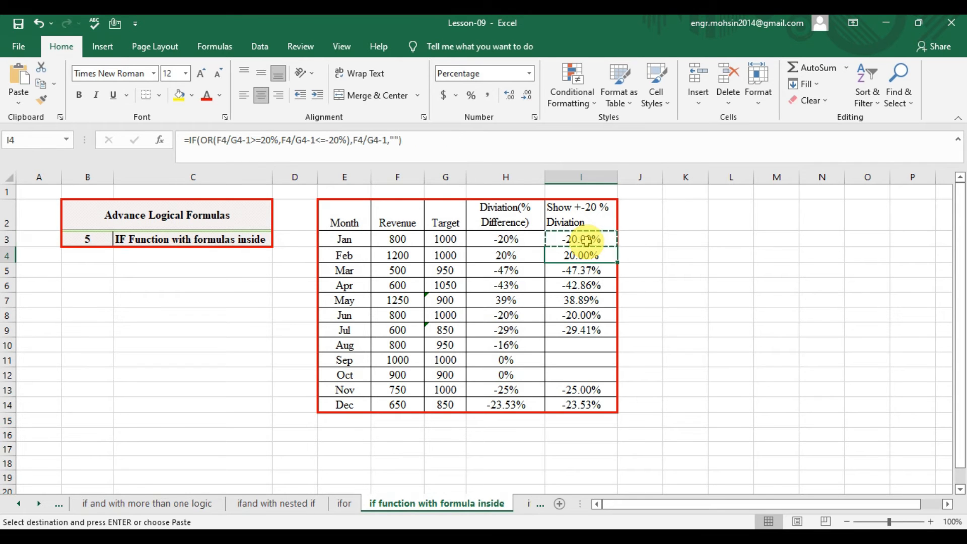
drag(584, 255, 584, 404)
right_click(601, 284)
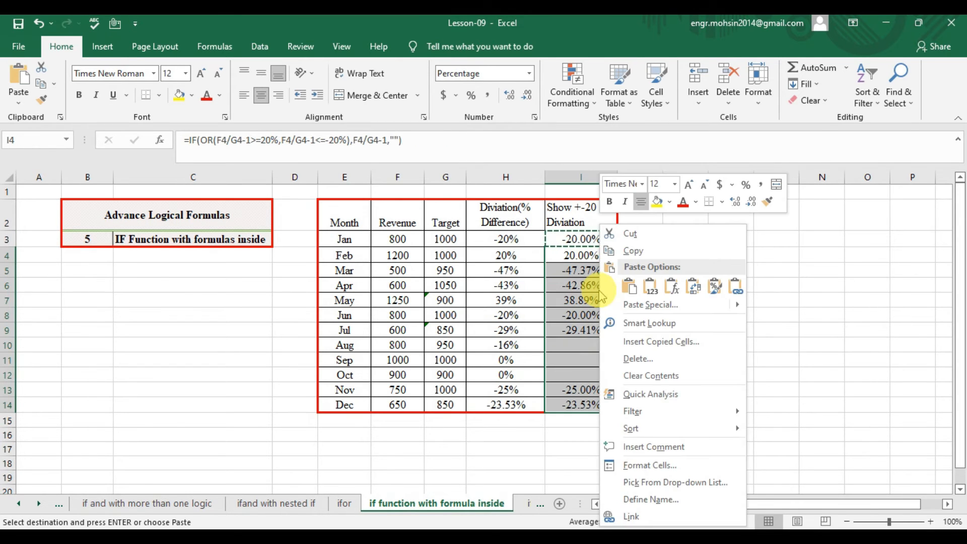
click(675, 289)
click(598, 272)
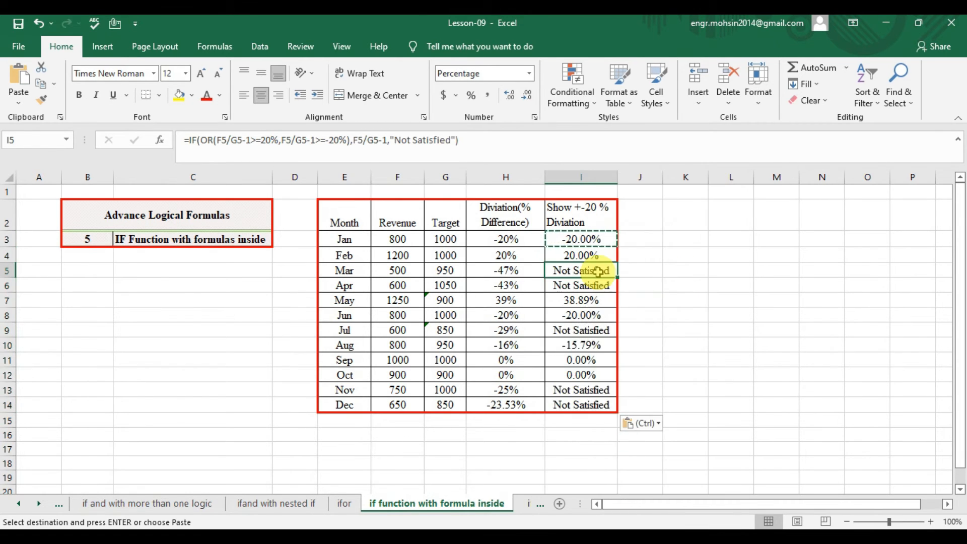
Step: Correct the second OR condition in I3 to F3/G3-1<=-20%
click(589, 240)
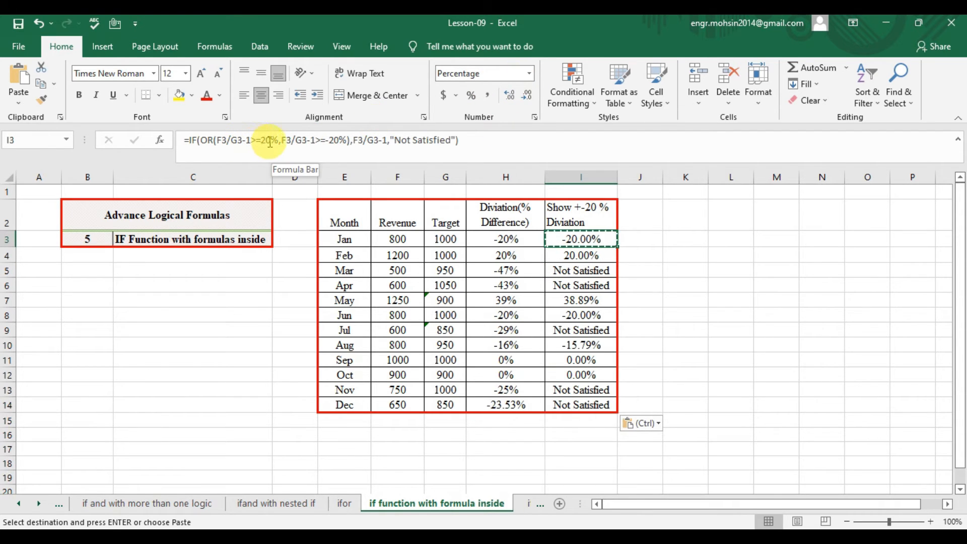
click(319, 140)
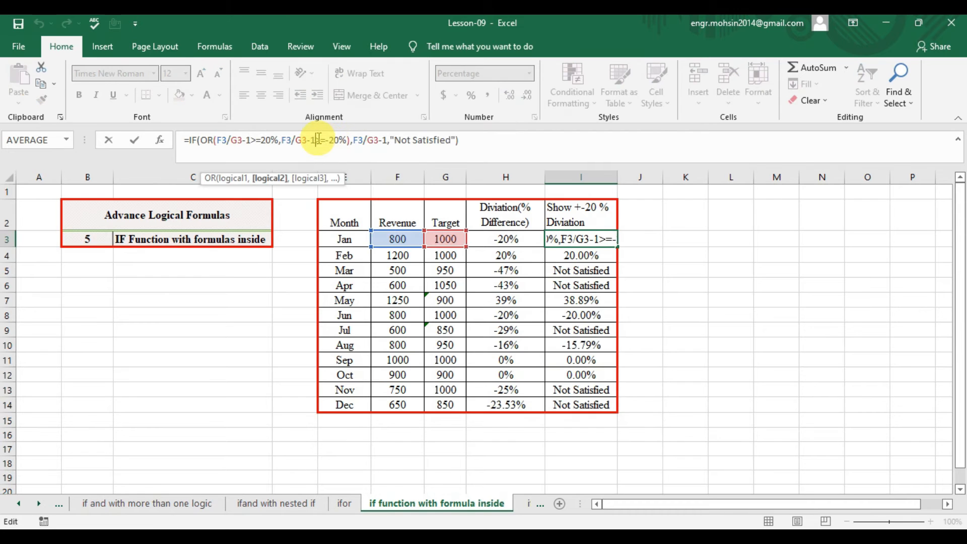
key(BackSpace)
key(Return)
key(Up)
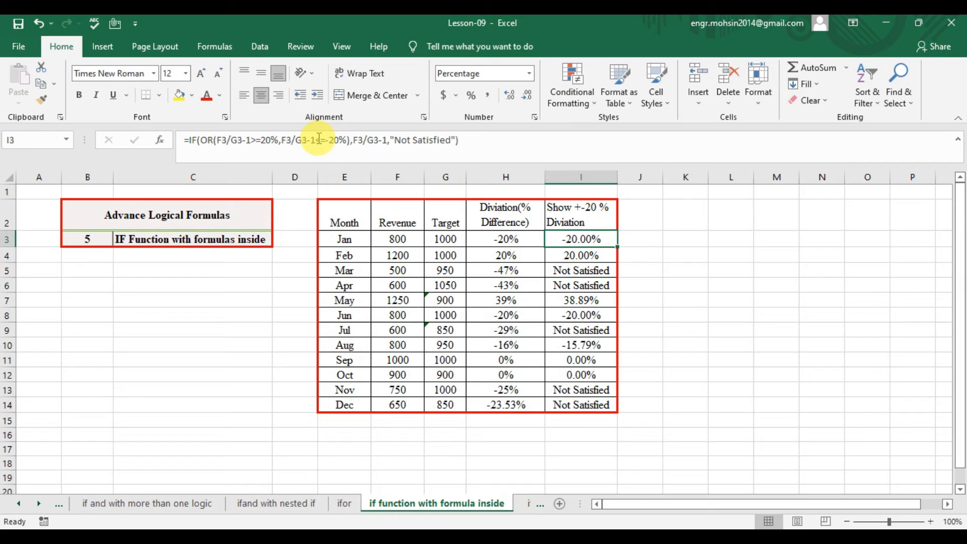
Step: Fill February to December in column I with the corrected I3 formula, pasting formulas only
key(ctrl+c)
key(Down)
key(shift+Down)
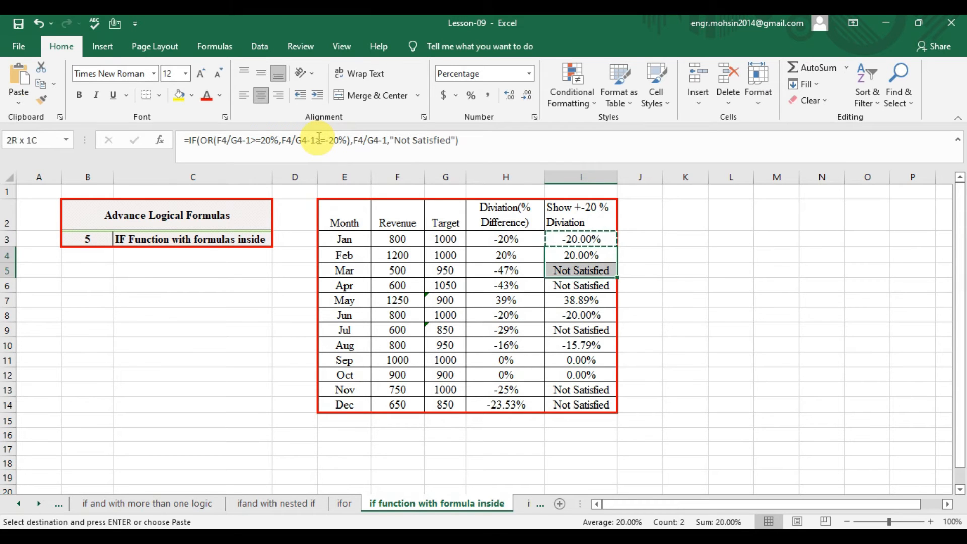
key(ctrl+shift+Down)
right_click(559, 330)
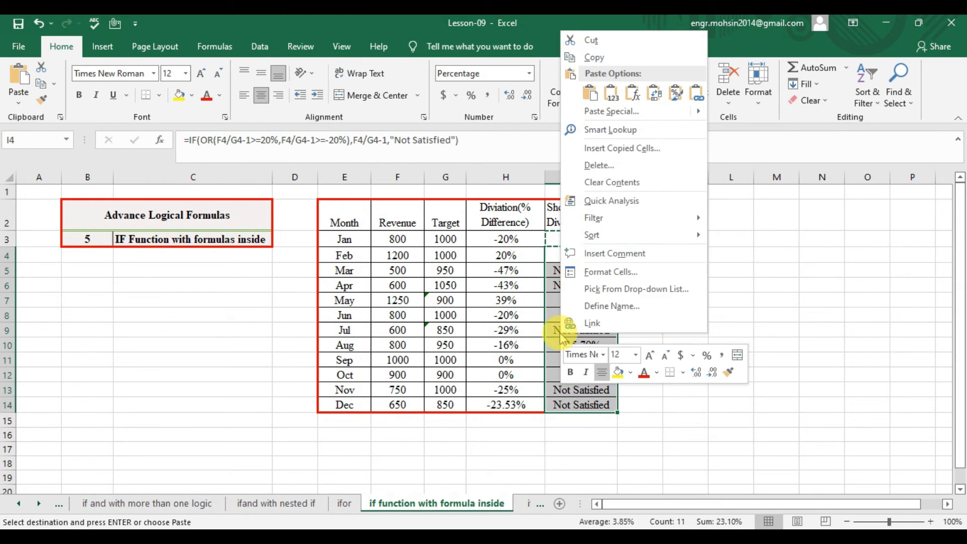
click(632, 93)
Step: Examine the recalculated results in column I from January down to August
key(Down)
key(Down)
key(Down)
key(Up)
key(Up)
key(Up)
key(Up)
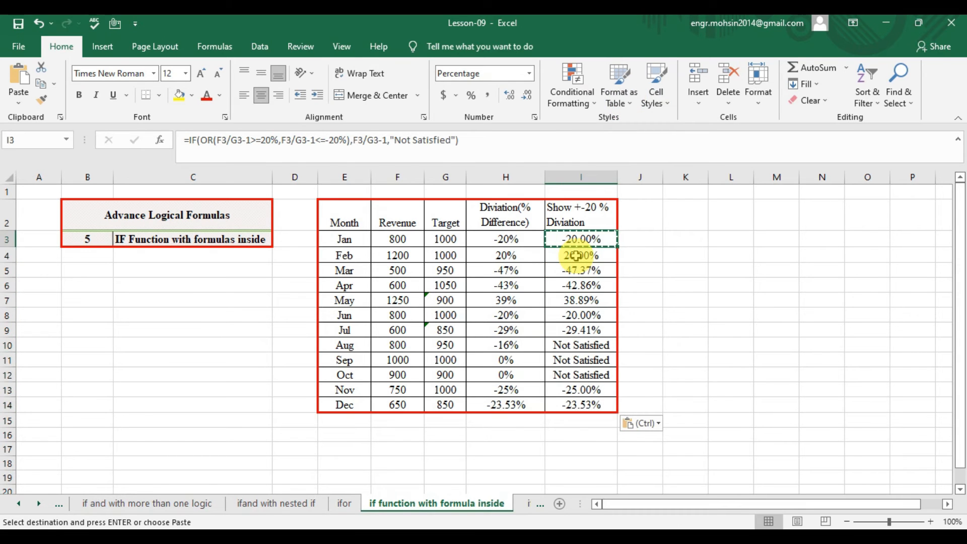
key(Down)
key(Down)
key(Up)
key(Up)
key(Down)
key(Down)
key(Down)
key(Up)
key(Up)
key(Down)
key(Down)
key(Down)
key(Down)
key(Down)
key(Down)
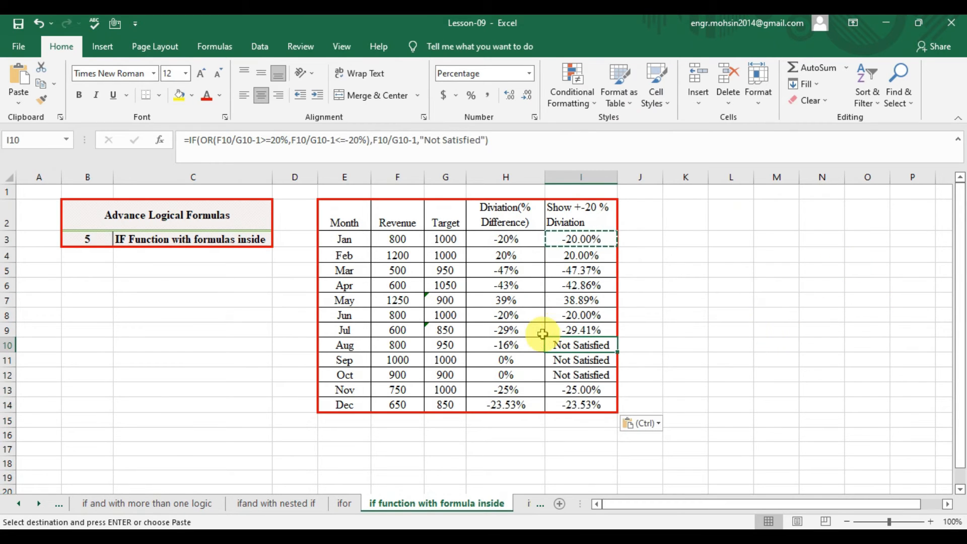
Step: Compare the deviations in column H with the column I results for August to October, and return up the column
click(527, 345)
click(597, 346)
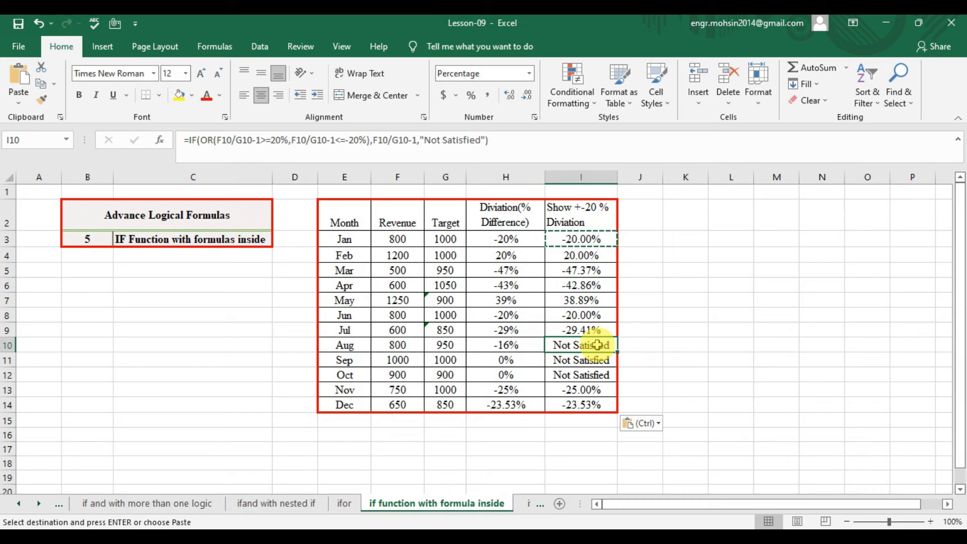
key(Down)
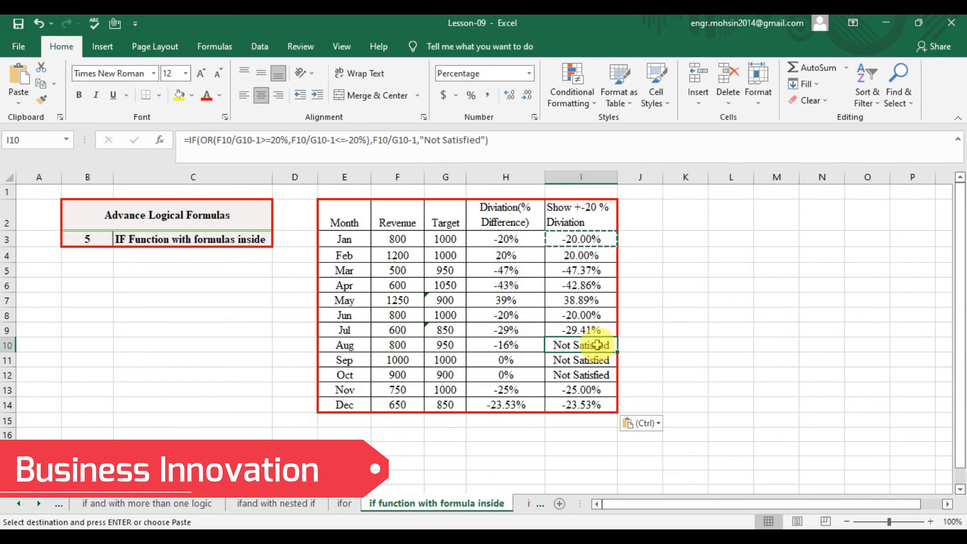
key(Left)
key(Left)
key(Right)
key(Right)
key(Down)
key(Down)
key(Down)
key(Down)
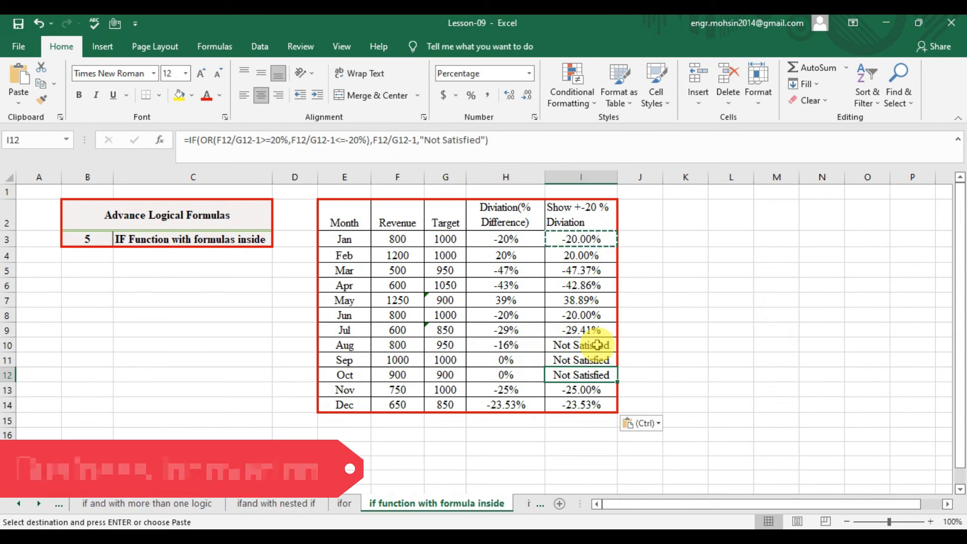
key(Up)
key(Up)
key(Up)
key(Up)
key(Up)
key(Up)
key(Up)
key(Up)
key(Up)
key(Up)
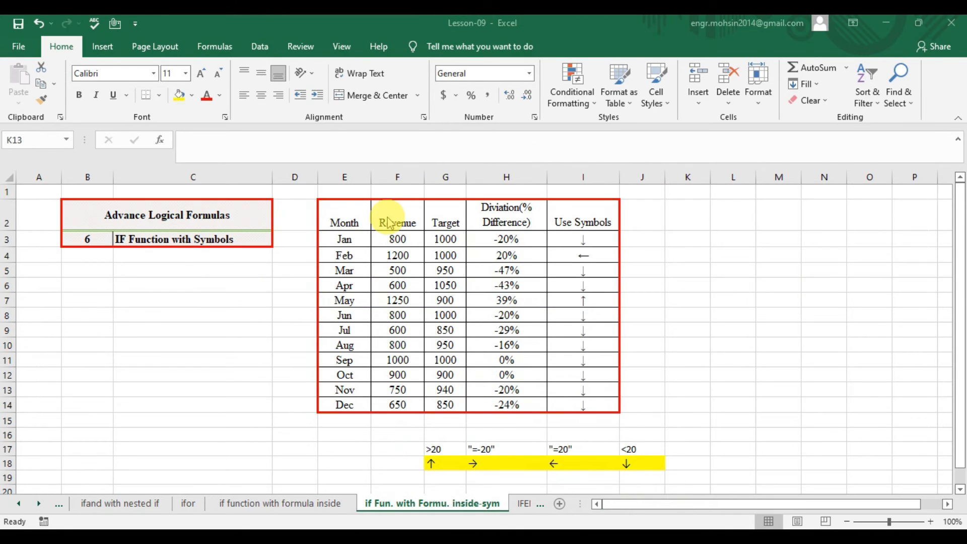
Step: Examine the month, revenue and target columns of the table on the "if Fun. with Formu. inside-sym" sheet
click(348, 240)
key(Down)
key(Down)
key(Down)
key(Down)
key(Down)
key(Down)
key(Down)
key(Right)
key(Up)
key(Up)
key(Up)
key(Up)
key(Up)
key(Up)
key(Up)
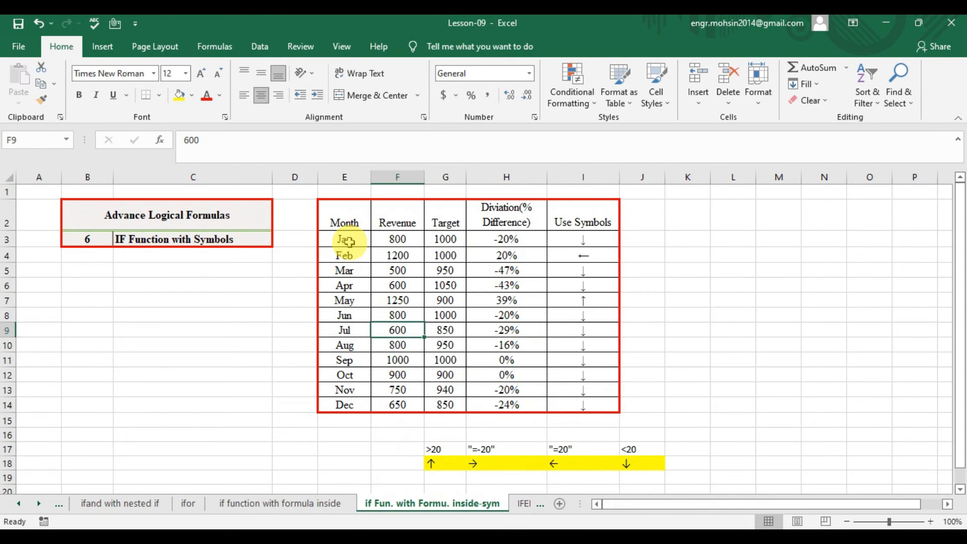
key(Right)
key(Down)
key(Down)
key(Down)
key(Down)
key(Up)
key(Up)
key(Up)
key(Up)
key(Right)
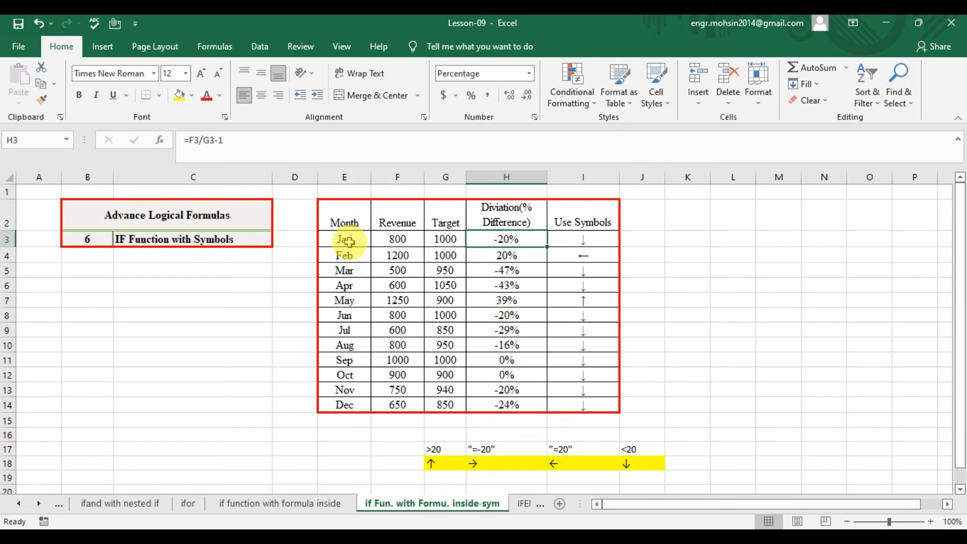
Step: Examine the deviation formulas in column H from January to November
key(Down)
key(Down)
key(Down)
key(Down)
key(Down)
key(Down)
key(Down)
key(Down)
key(Down)
key(Down)
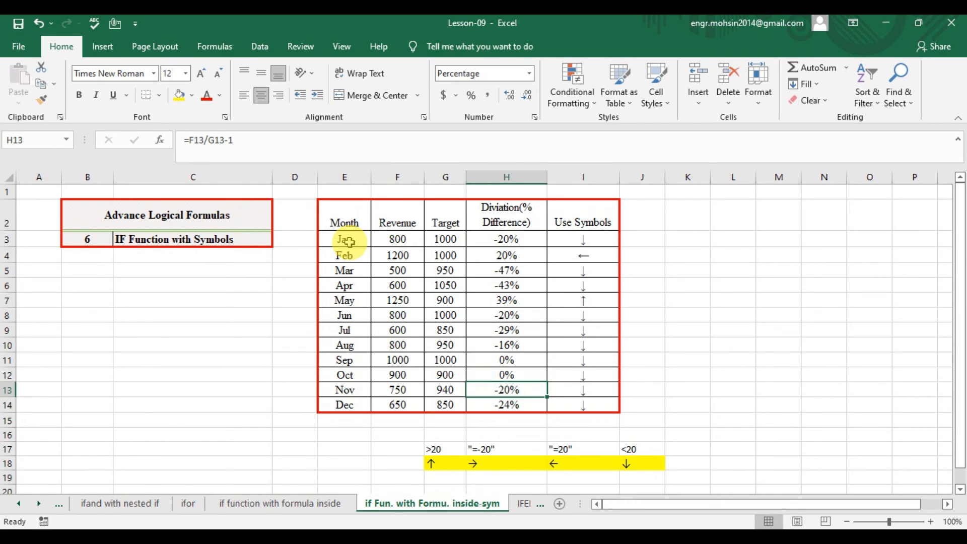
Step: Look over the symbol legend's conditions in G17:J17, from >20 to <20
click(439, 450)
key(Down)
key(Right)
key(Right)
key(Up)
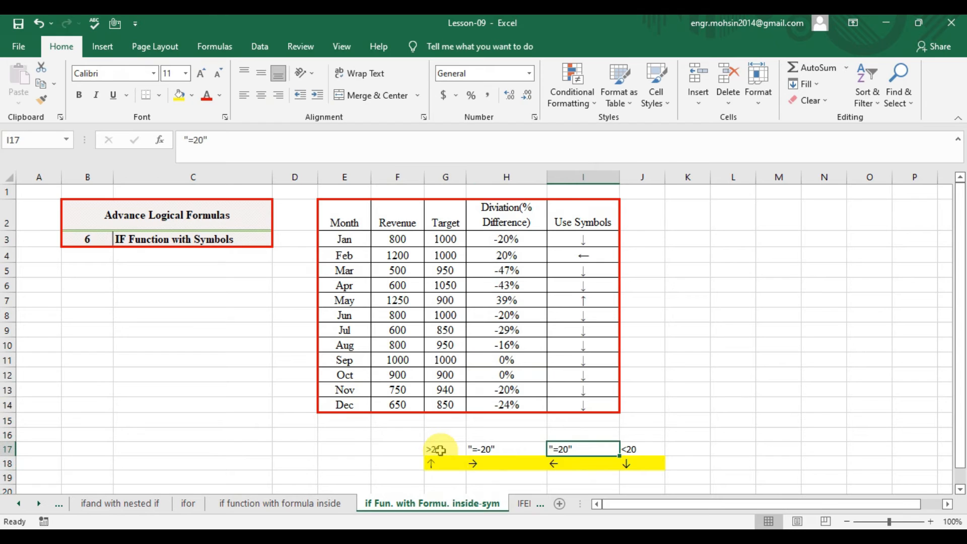
key(Left)
key(Left)
key(Left)
key(Right)
key(Right)
key(Right)
key(Right)
key(Left)
key(Left)
key(Left)
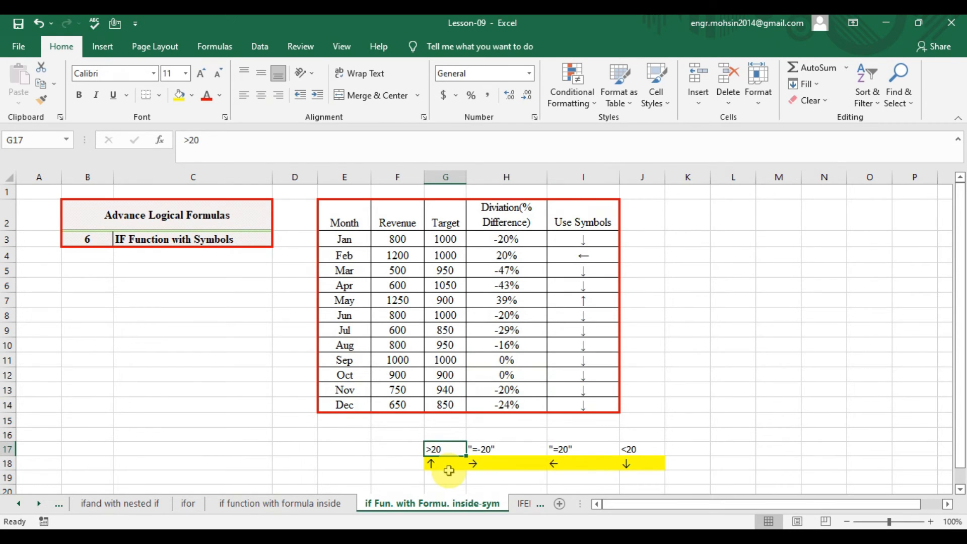
Step: Match each legend condition in row 17 with its arrow symbol in row 18
click(448, 467)
key(Up)
key(Right)
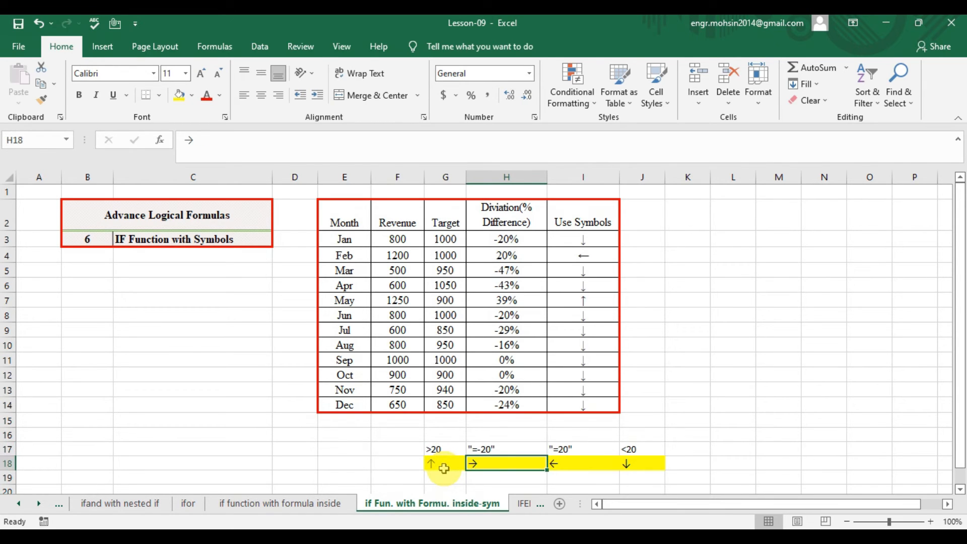
key(Right)
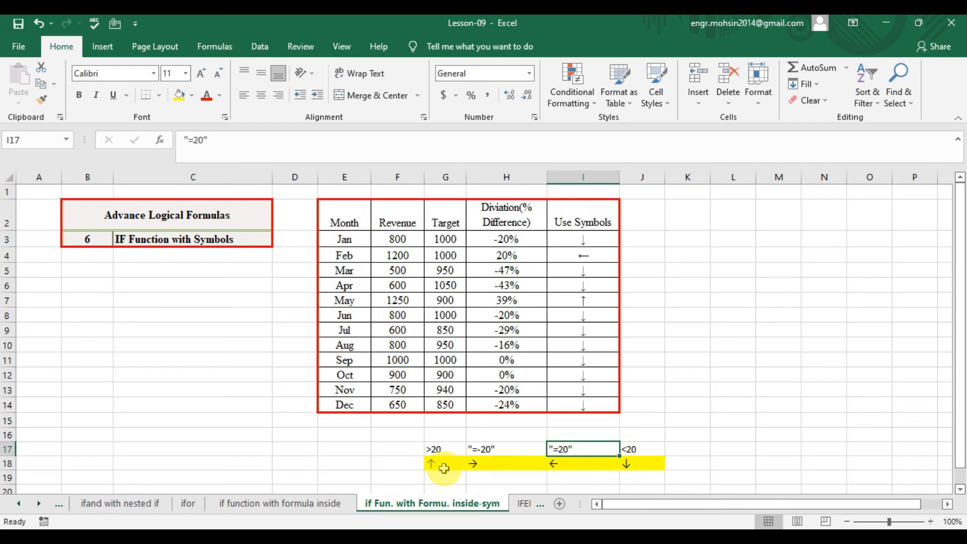
key(Down)
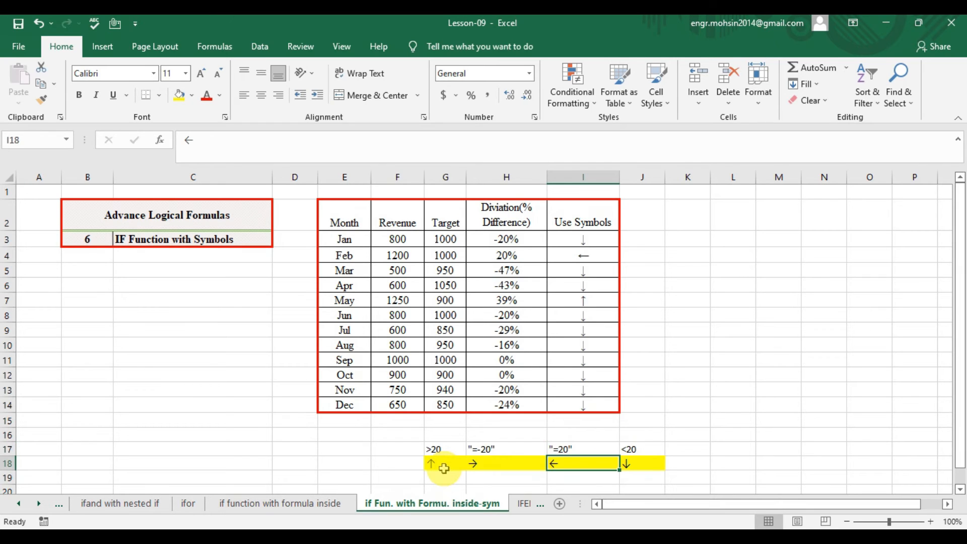
key(Right)
key(Up)
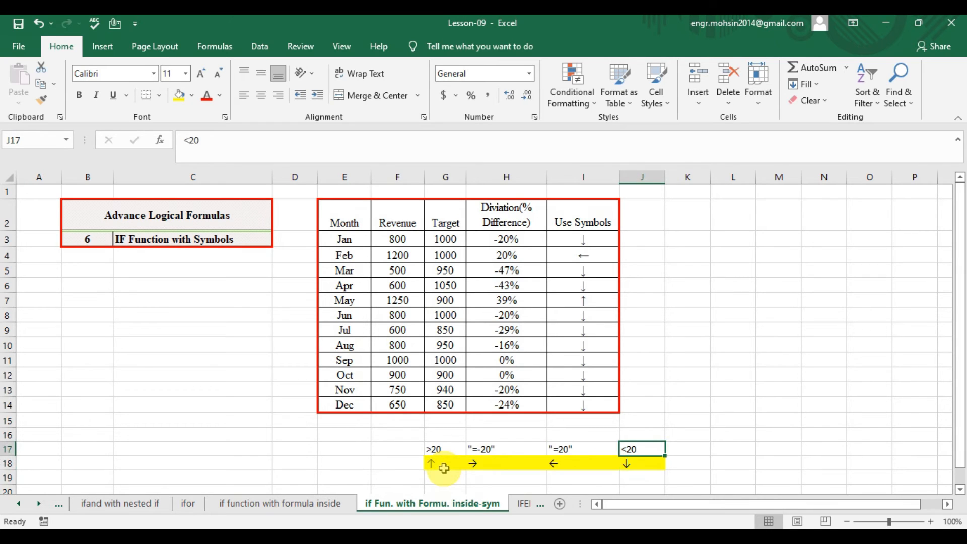
key(Left)
key(Down)
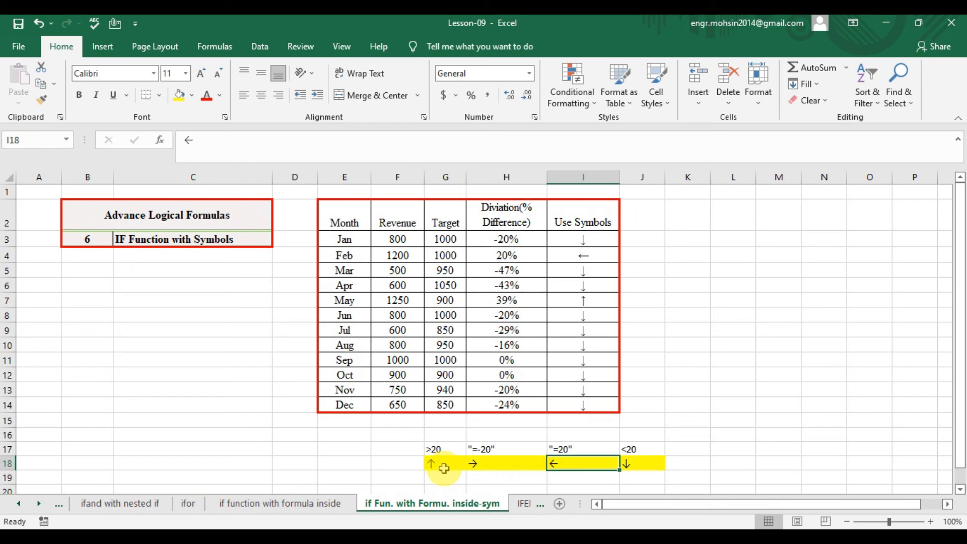
key(Right)
key(Up)
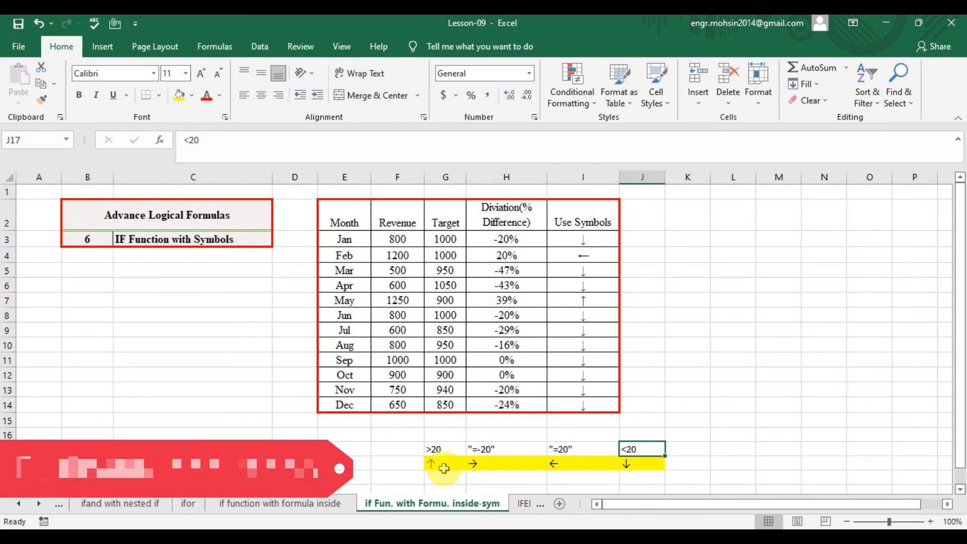
key(Down)
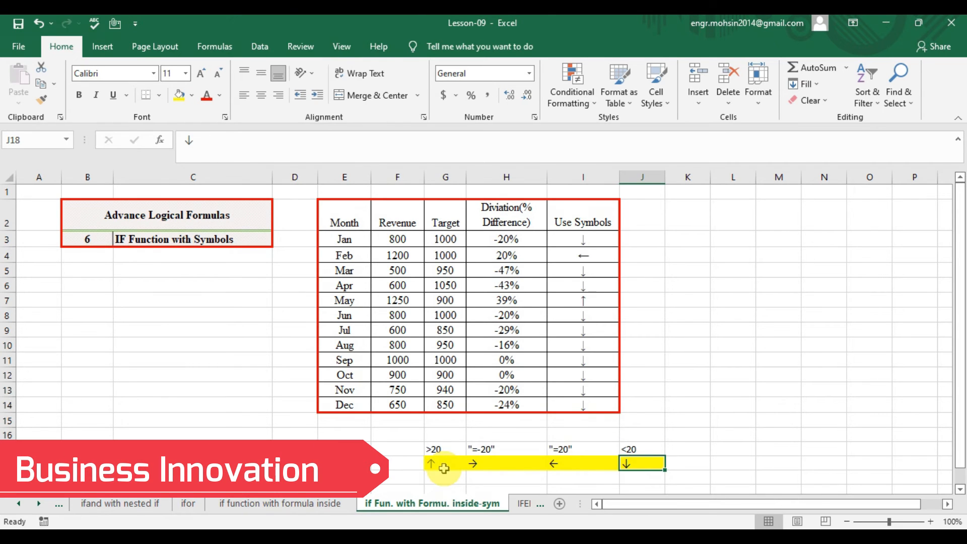
Step: Insert the Ohm sign (Ω) symbol into K18
click(695, 467)
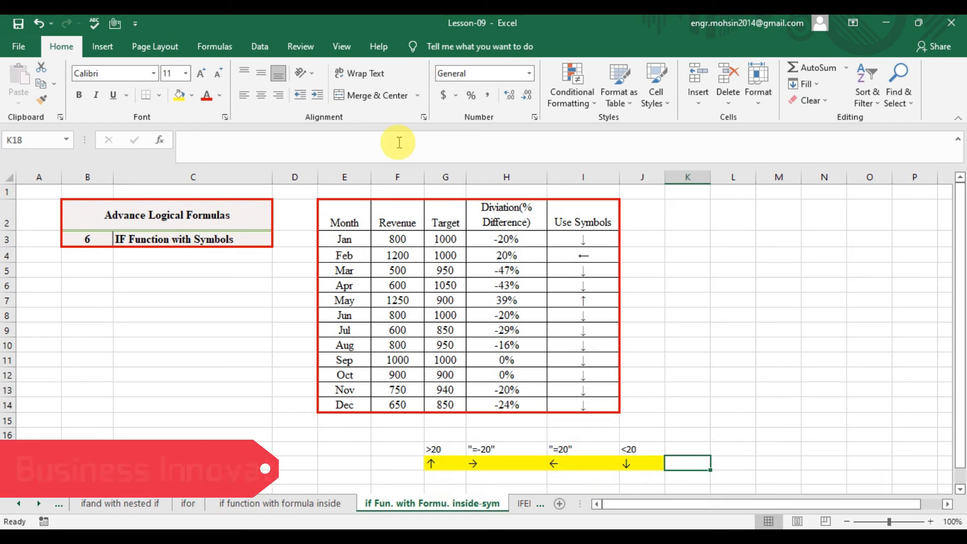
click(91, 47)
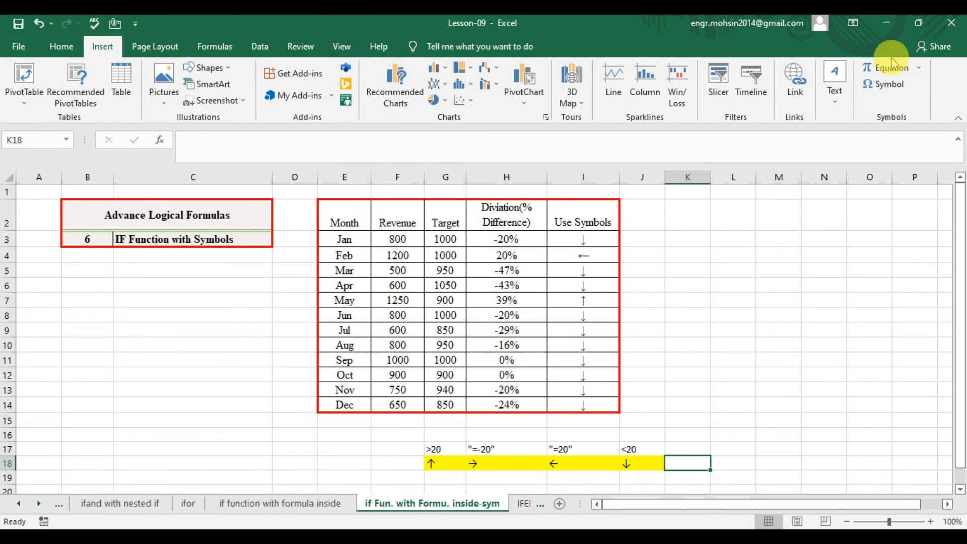
click(898, 88)
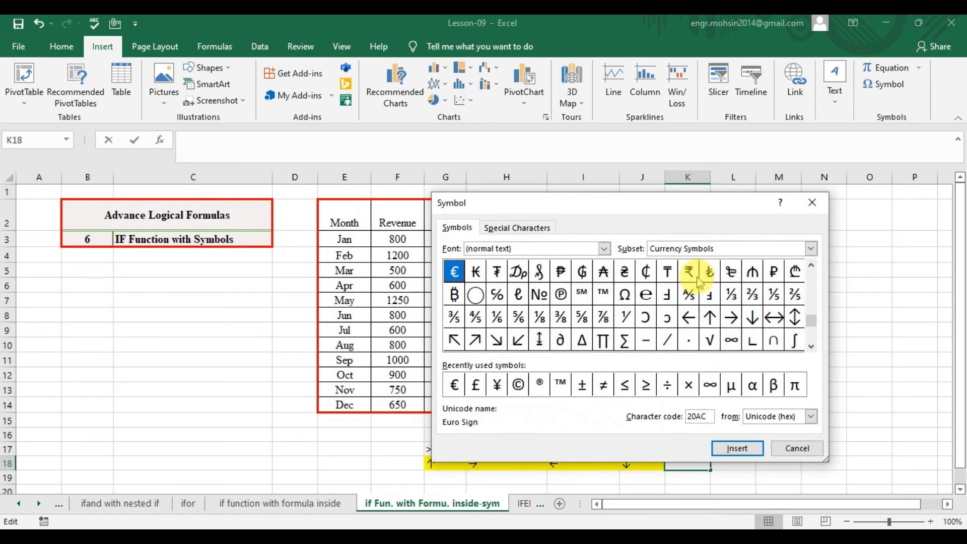
click(626, 297)
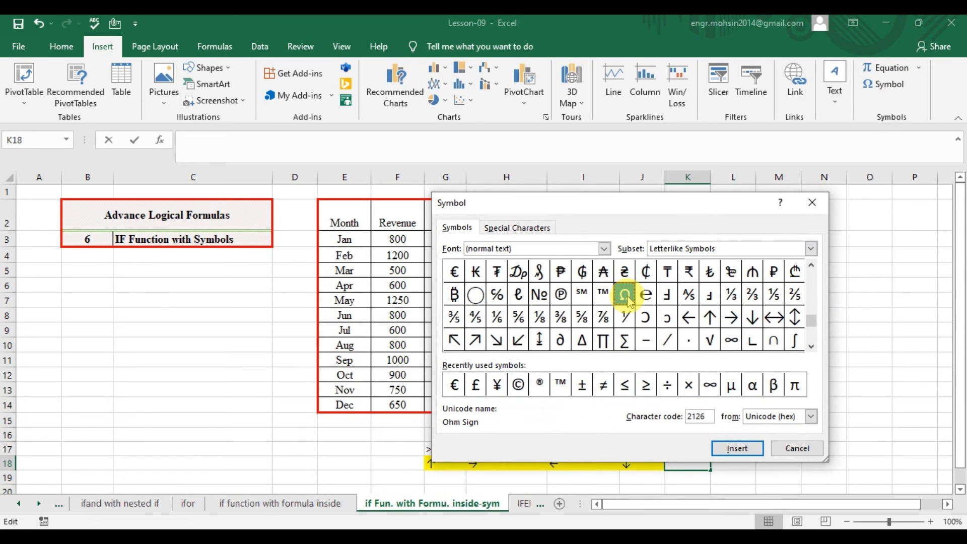
click(740, 449)
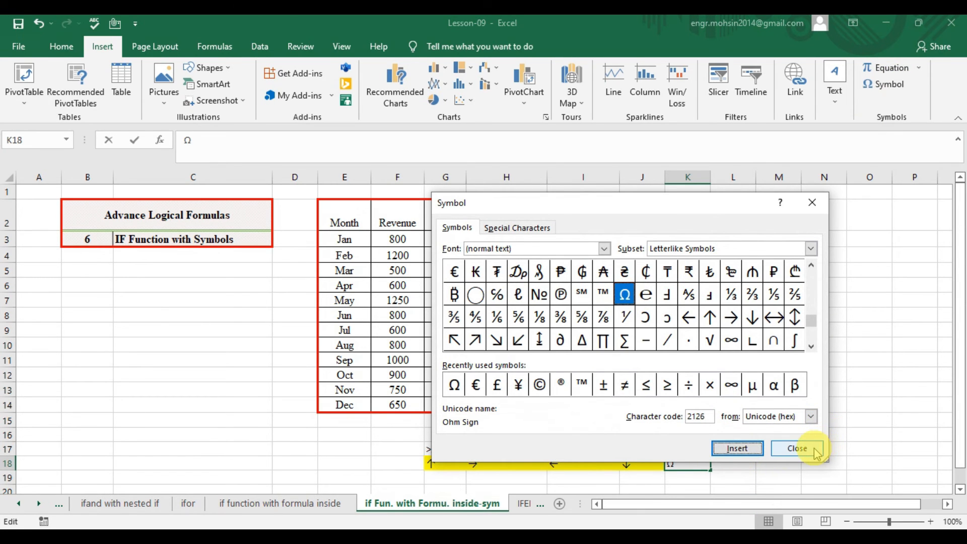
click(798, 449)
click(750, 474)
Step: Clear the Ohm sign and all formatting from K18
scroll(749, 475, down, 1)
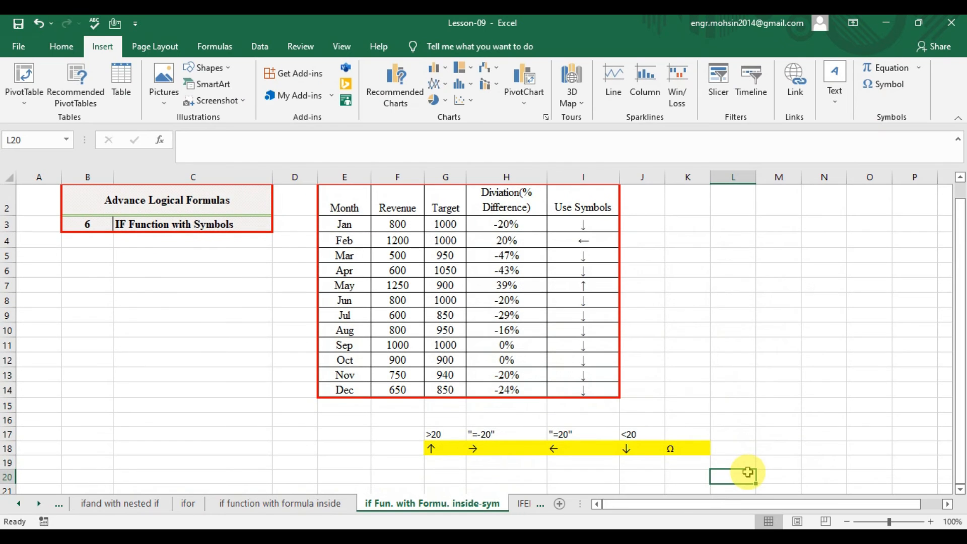
key(Left)
key(Up)
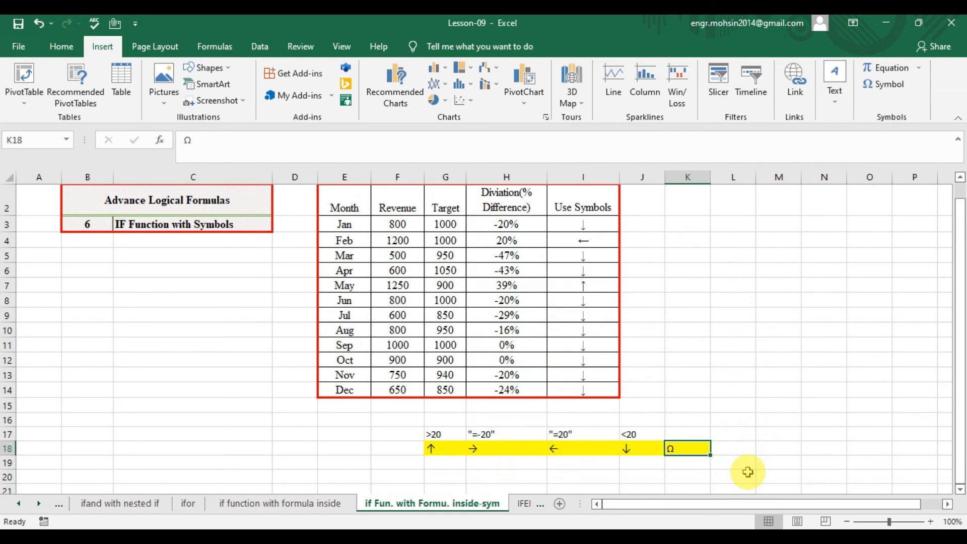
key(alt+h)
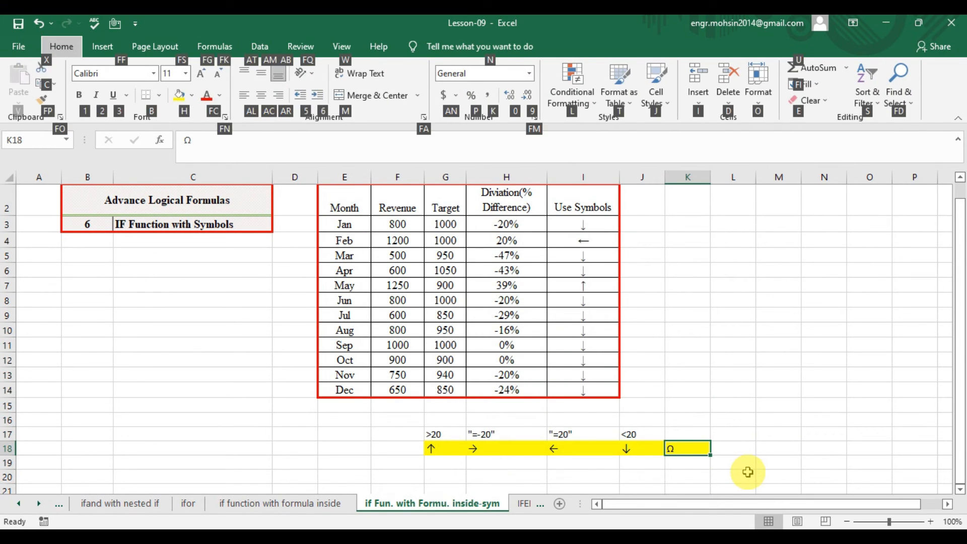
key(e)
key(a)
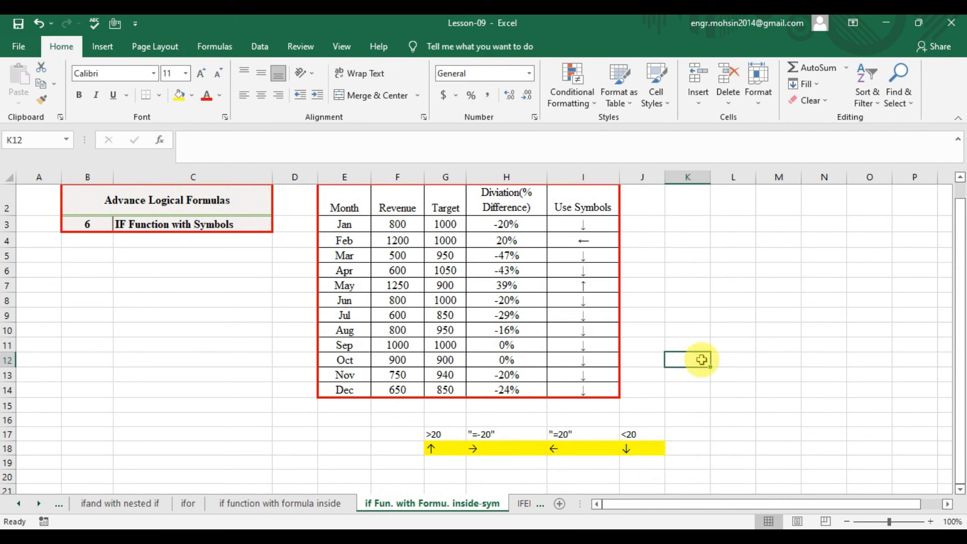
Step: Replace January's symbol formula in I3 with a new IF formula whose logical test begins with F3/G3-1
click(584, 236)
click(580, 220)
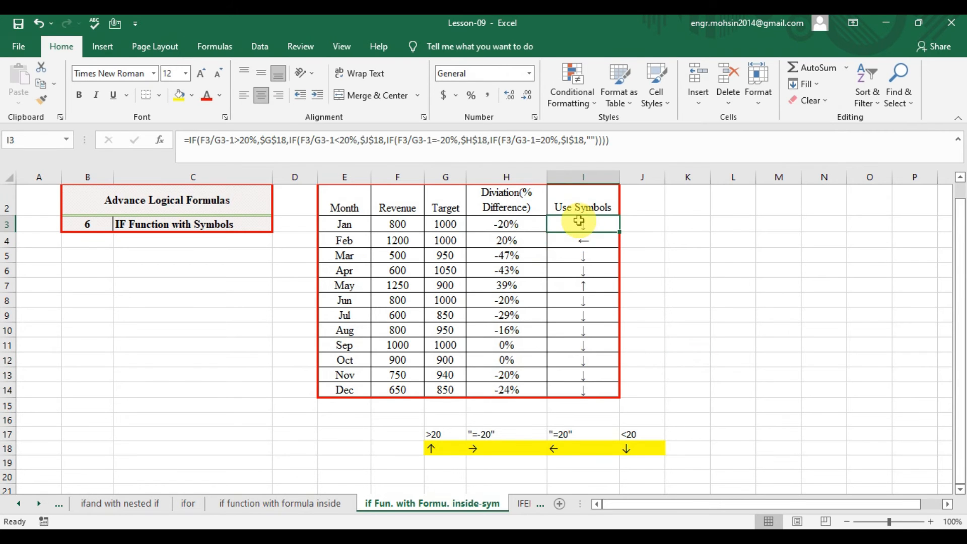
text(=)
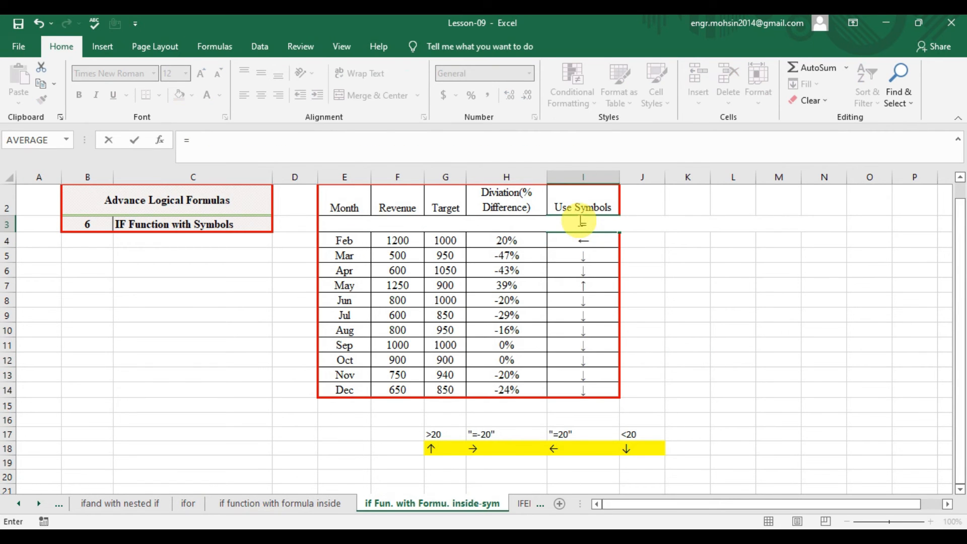
text(if)
key(Tab)
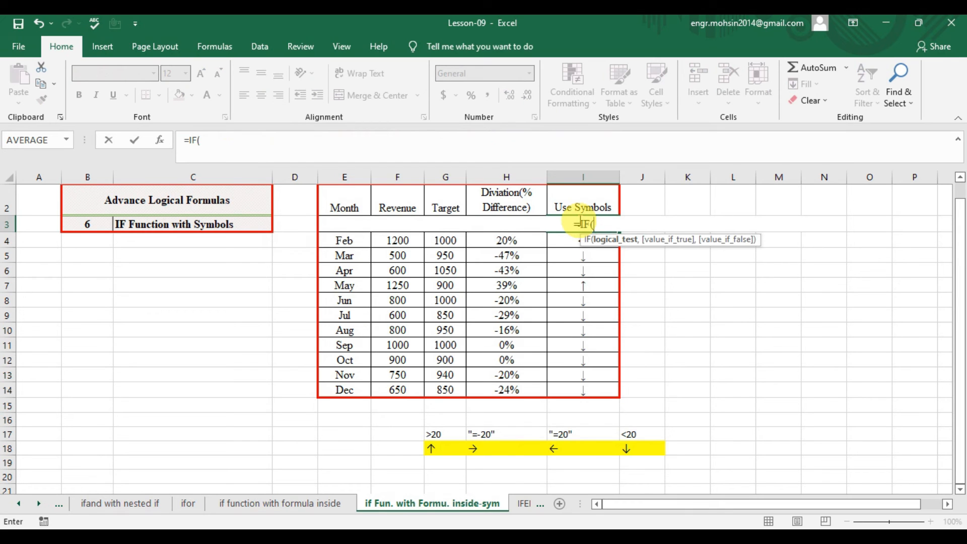
key(Left)
key(Left)
key(Left)
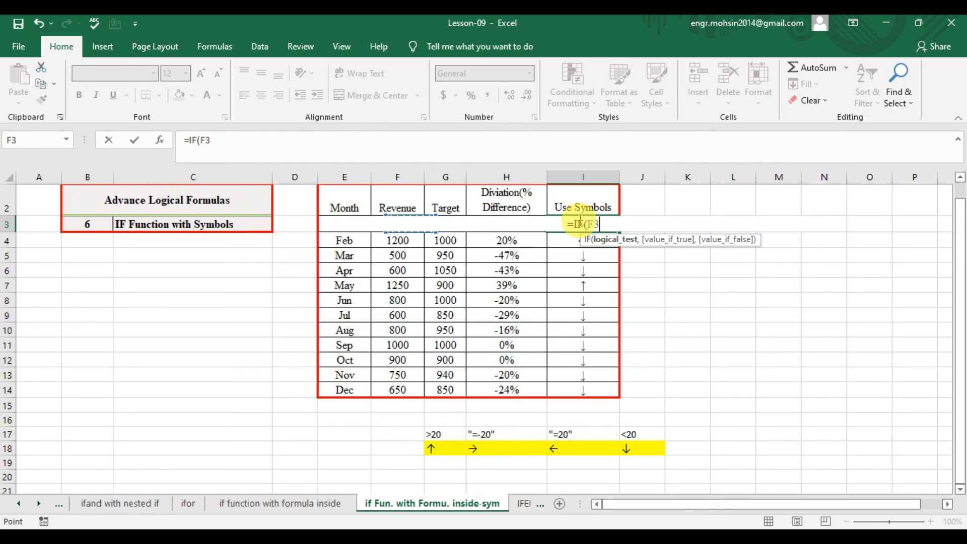
text(/)
key(Left)
key(Left)
text(-1)
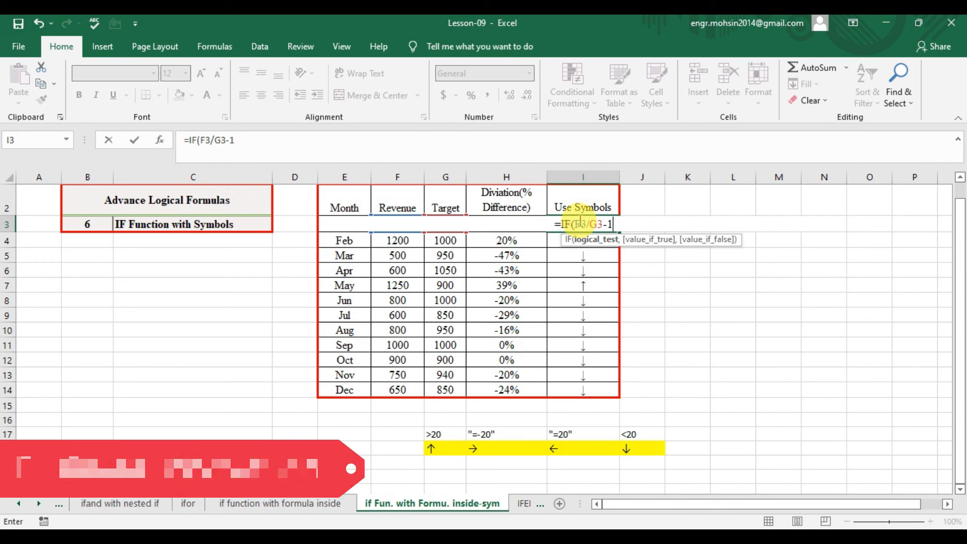
Step: Complete the first IF test as greater than 20% and return the up arrow in G18 when true
text(>)
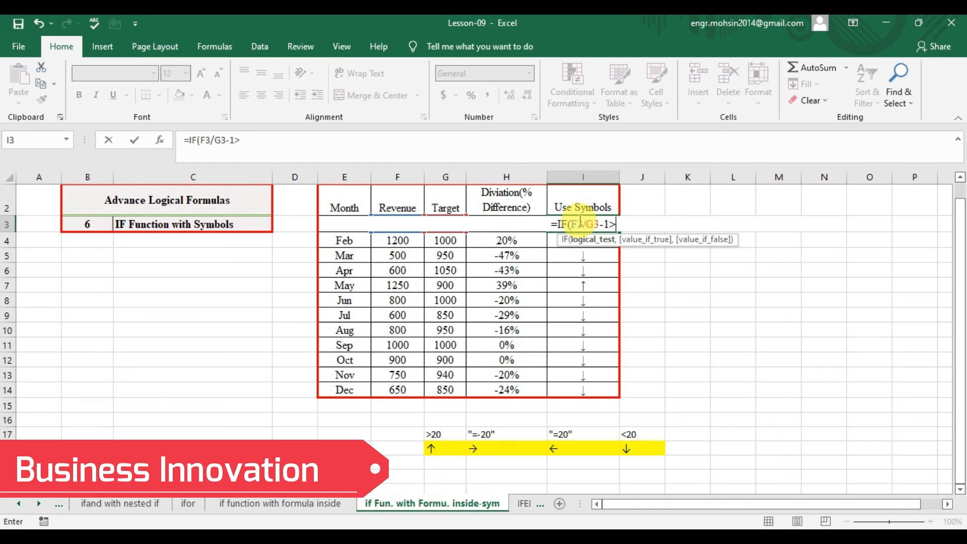
text(20)
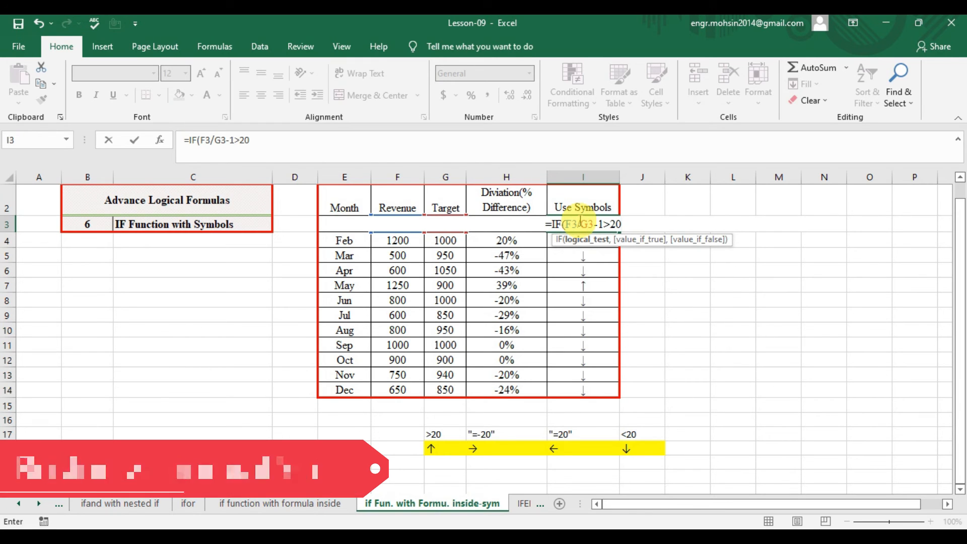
text(%,)
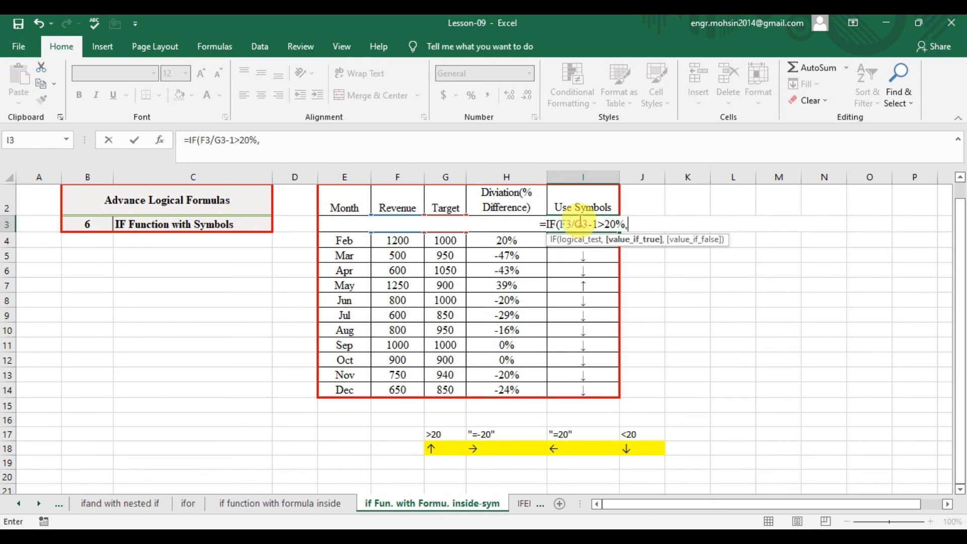
click(443, 448)
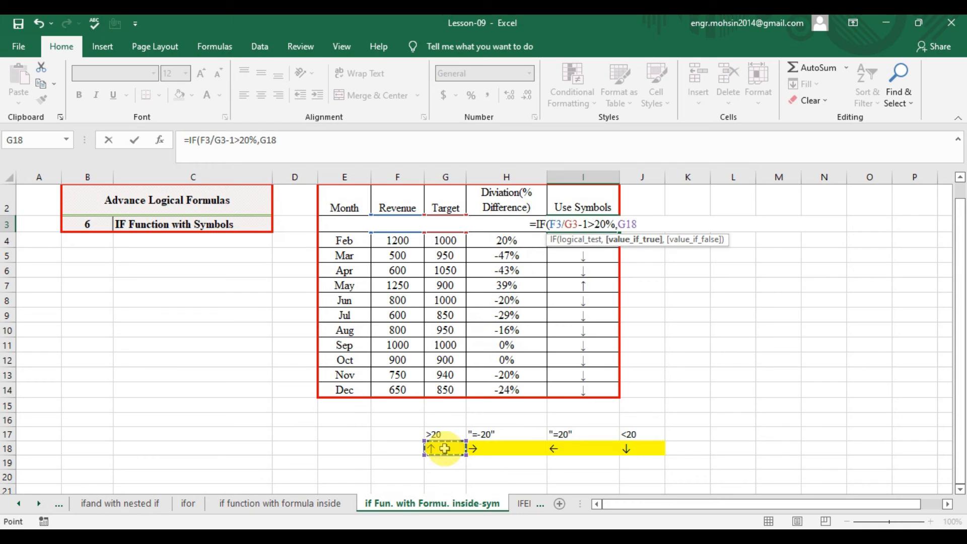
text(,)
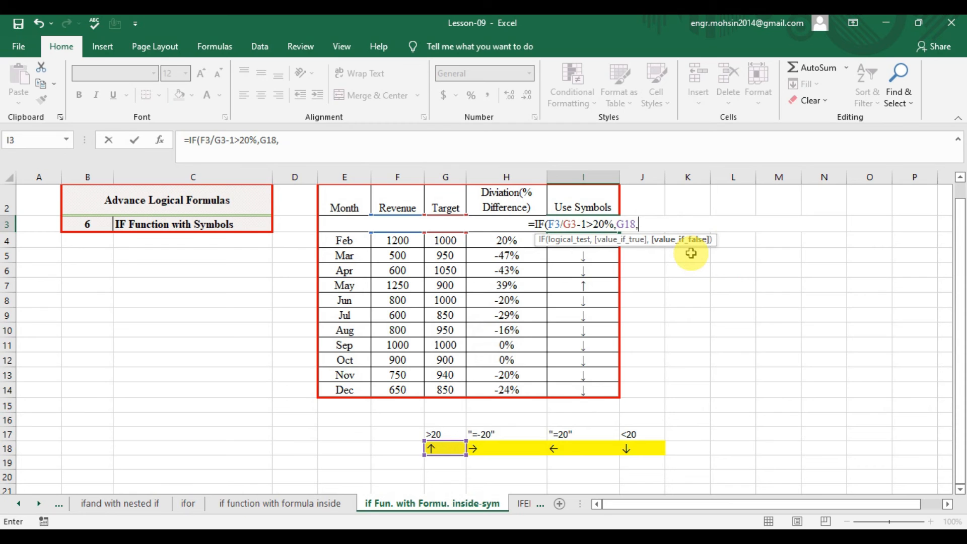
Step: Nest a second IF as the value if false in I3, beginning its test with F3/G3-1
text(if)
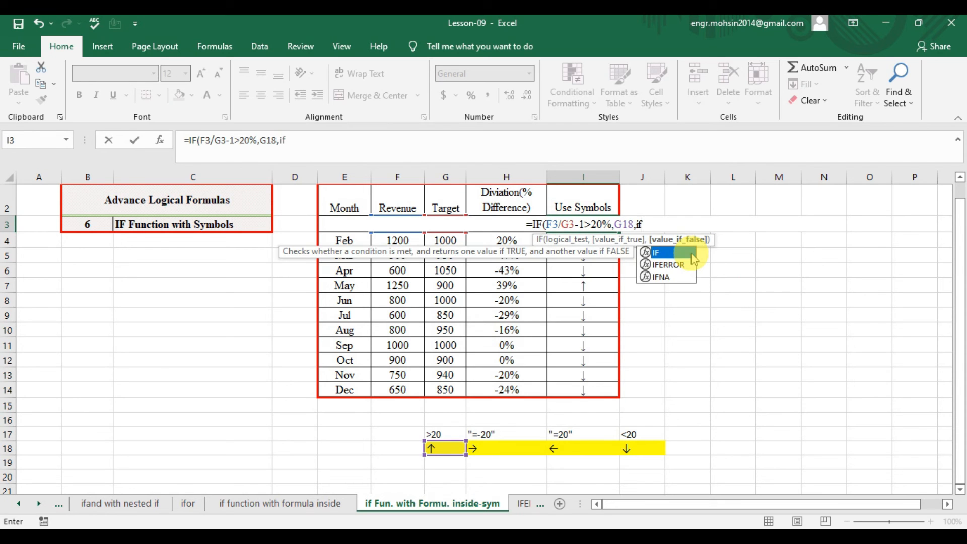
double_click(692, 253)
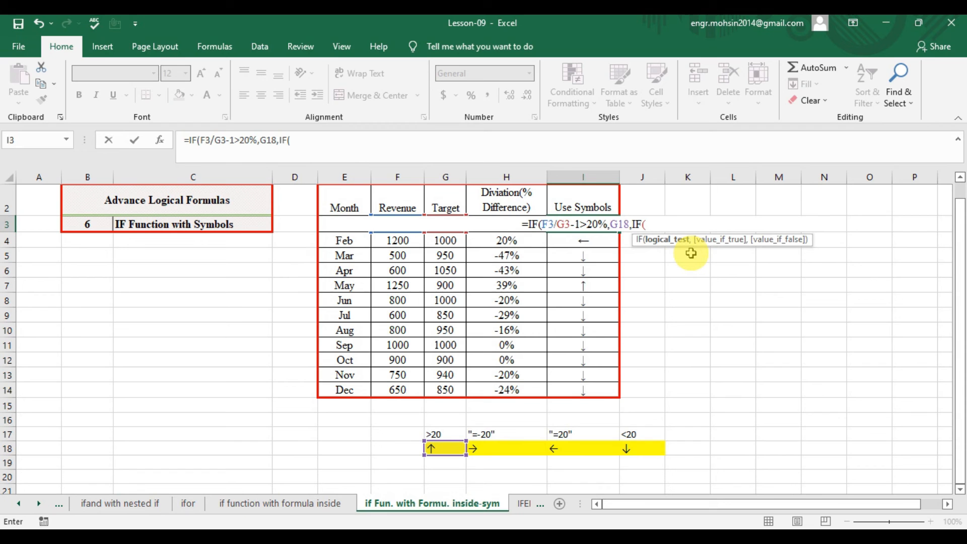
key(Left)
key(Left)
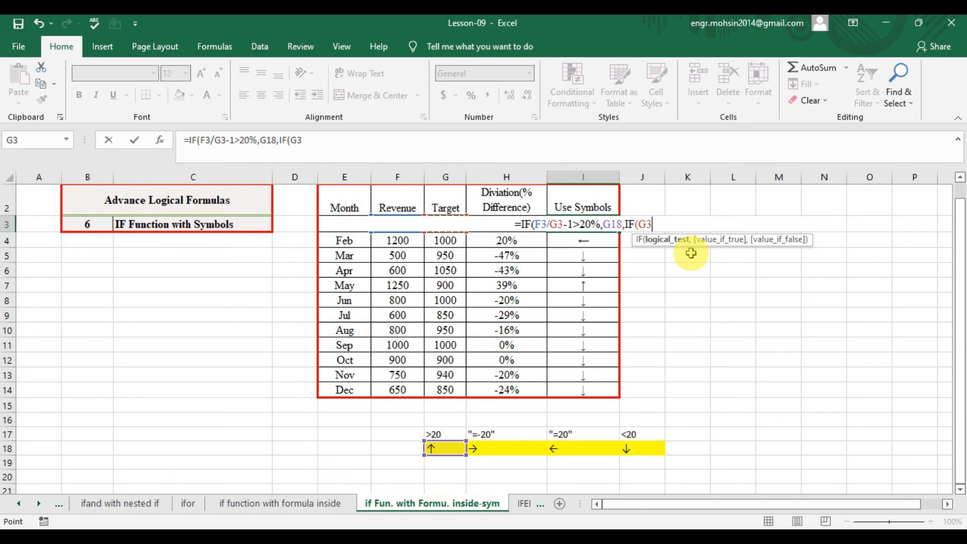
key(Left)
text(/)
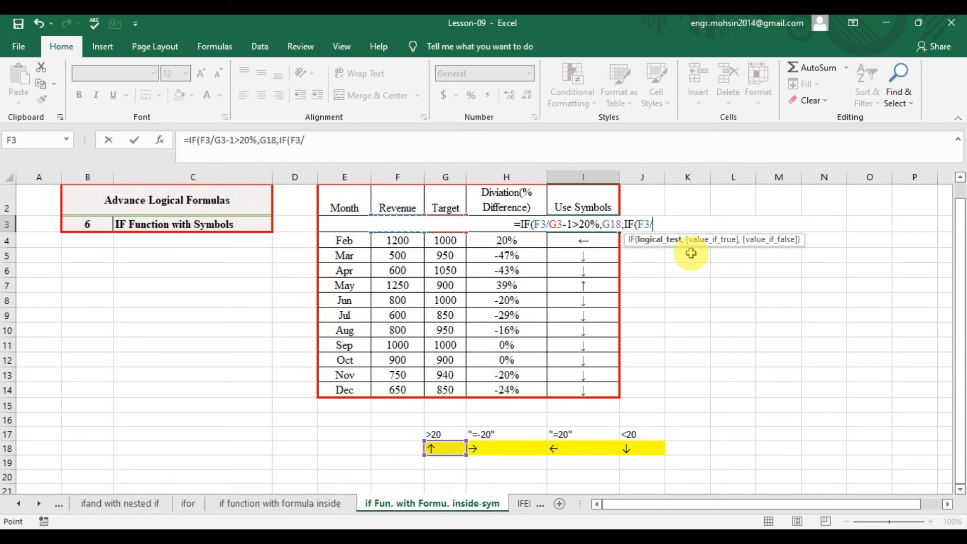
key(Left)
key(Left)
key(Left)
key(Right)
text(-1)
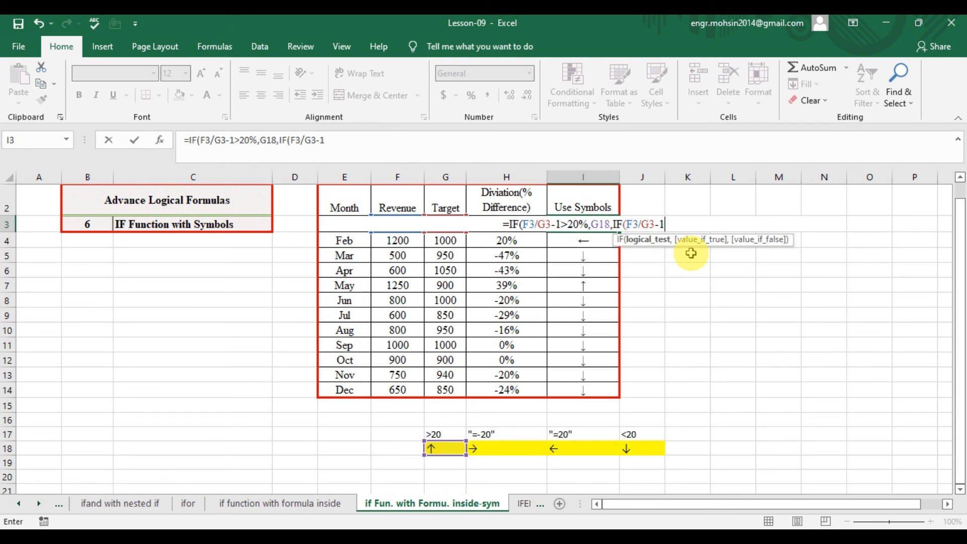
Step: Complete the second IF test as equal to -20% and return the right arrow in H18 when true
text(=)
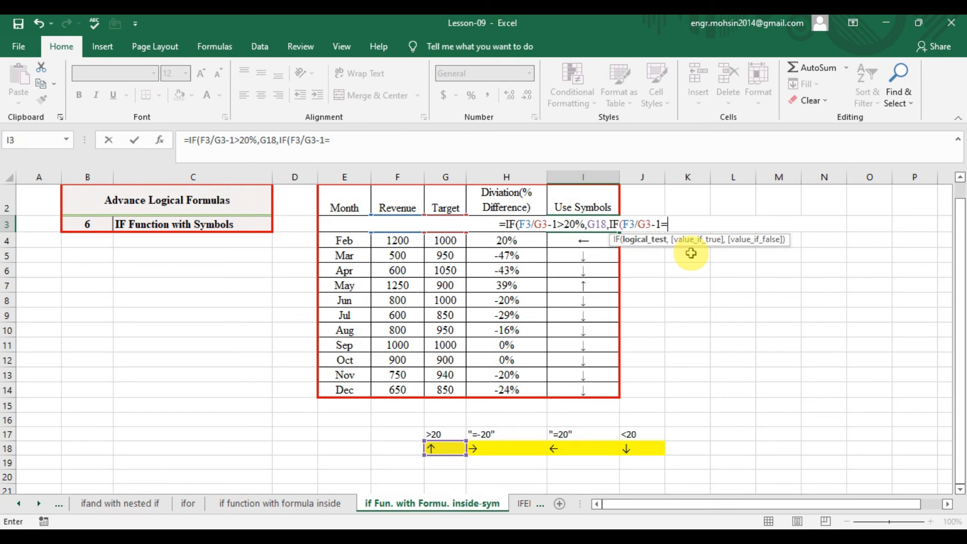
text(-20)
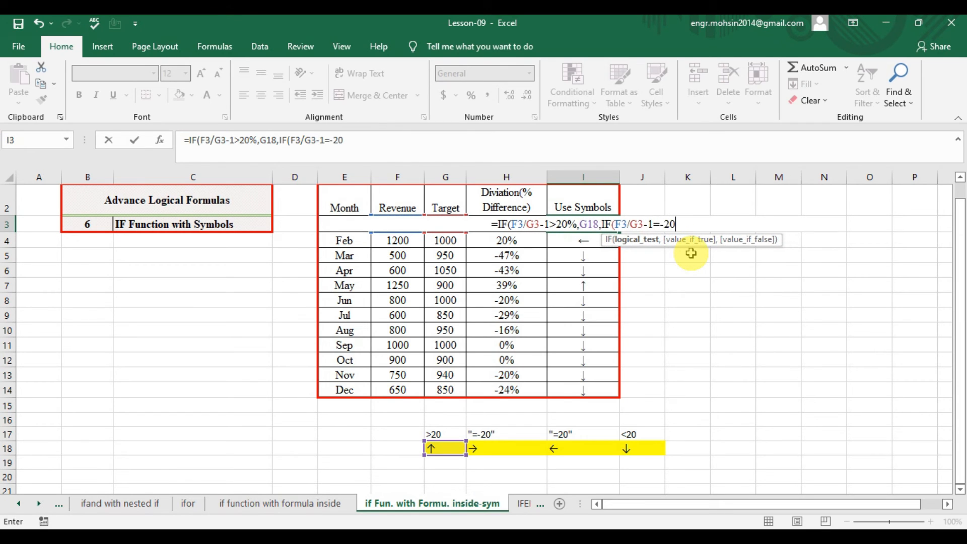
text(%,)
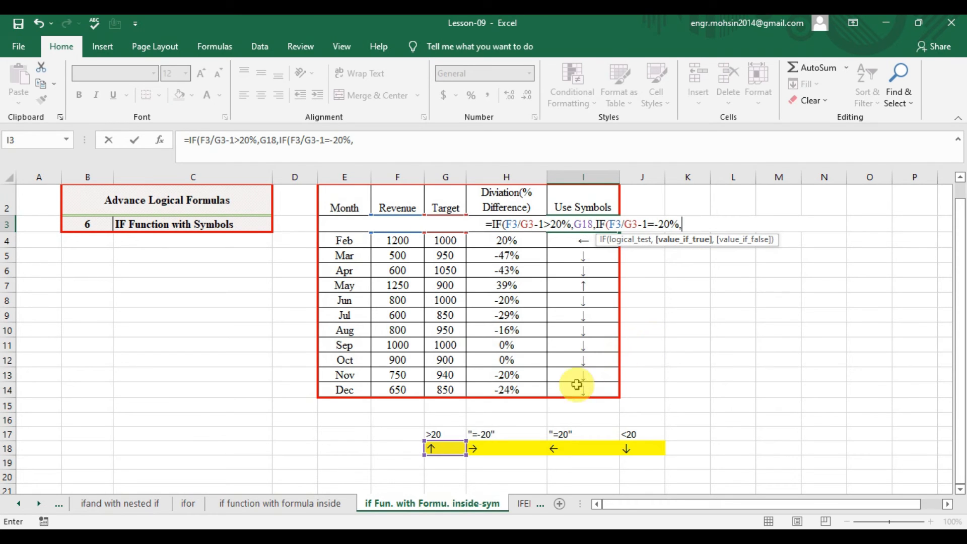
click(526, 447)
text(,)
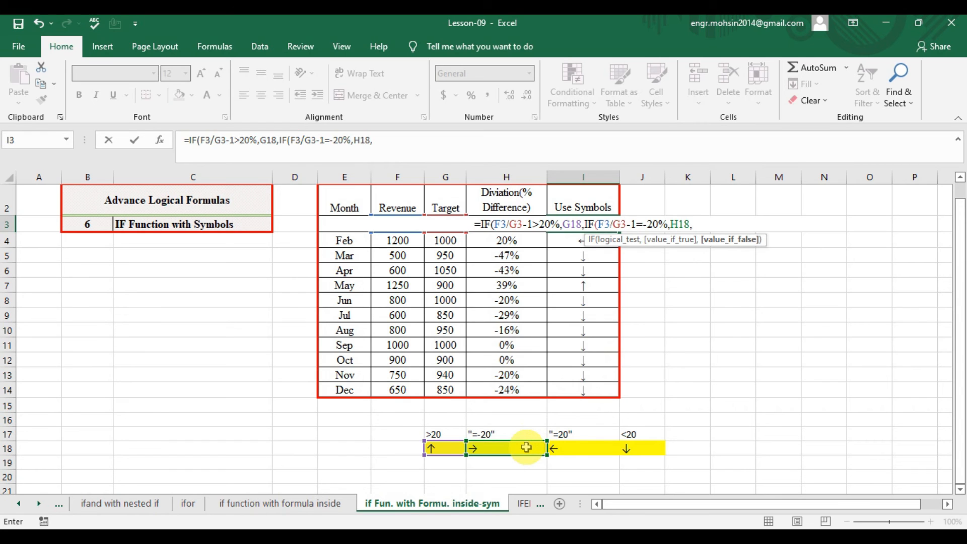
Step: Nest a third IF in the I3 formula with the logical test F3/G3-1=20%
text(if)
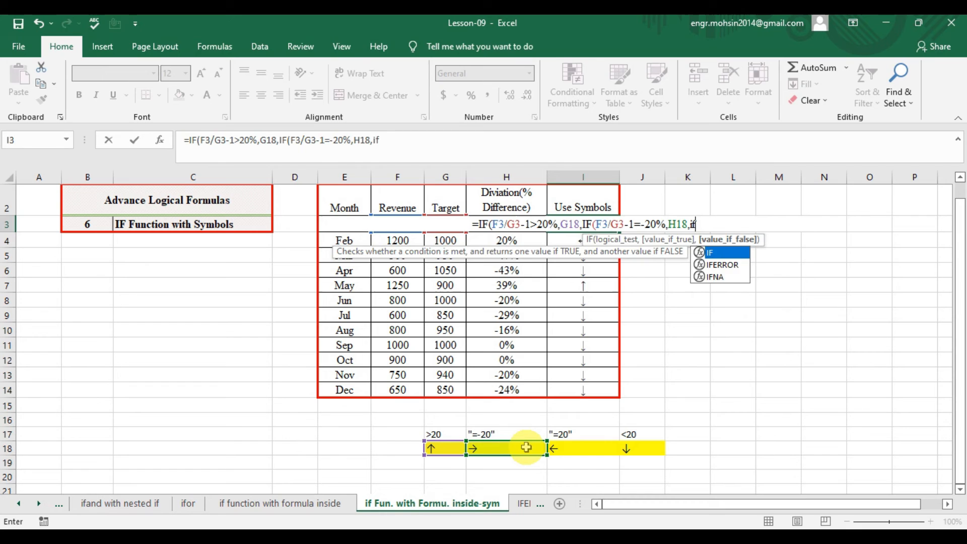
key(Tab)
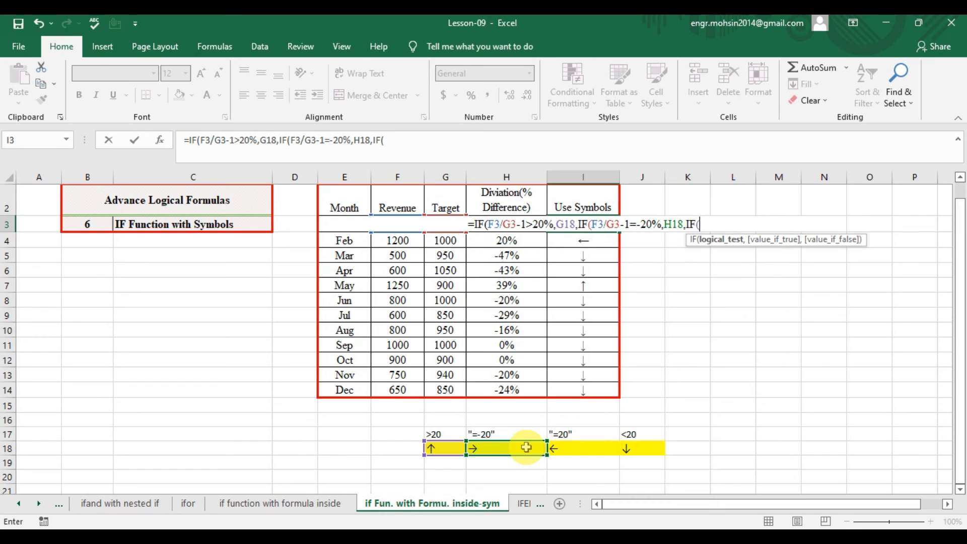
key(Left)
key(Left)
key(Left)
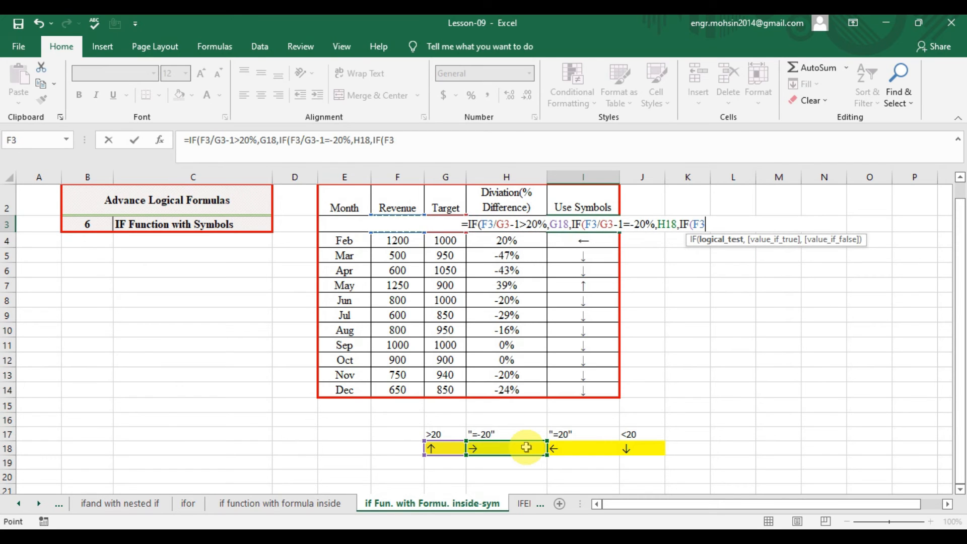
text(/)
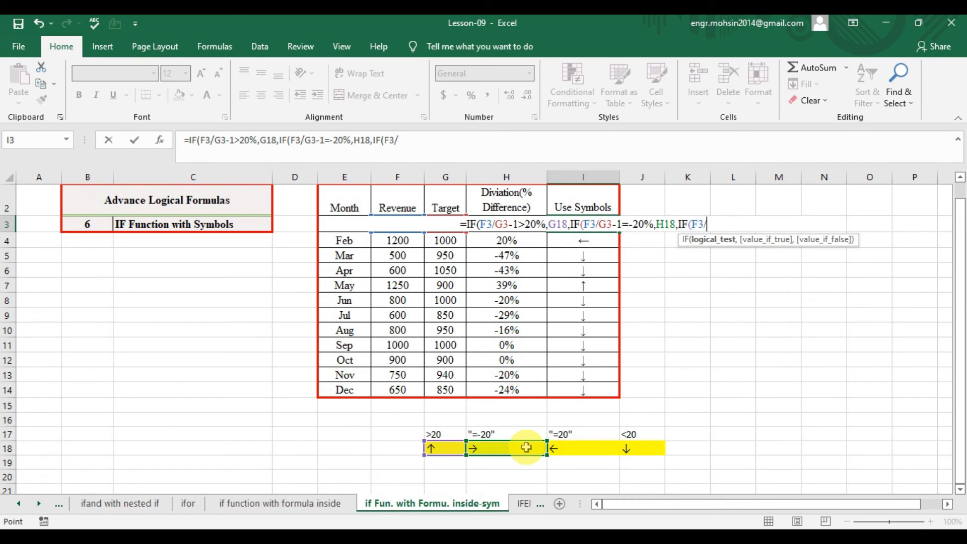
key(Left)
key(Left)
text(-)
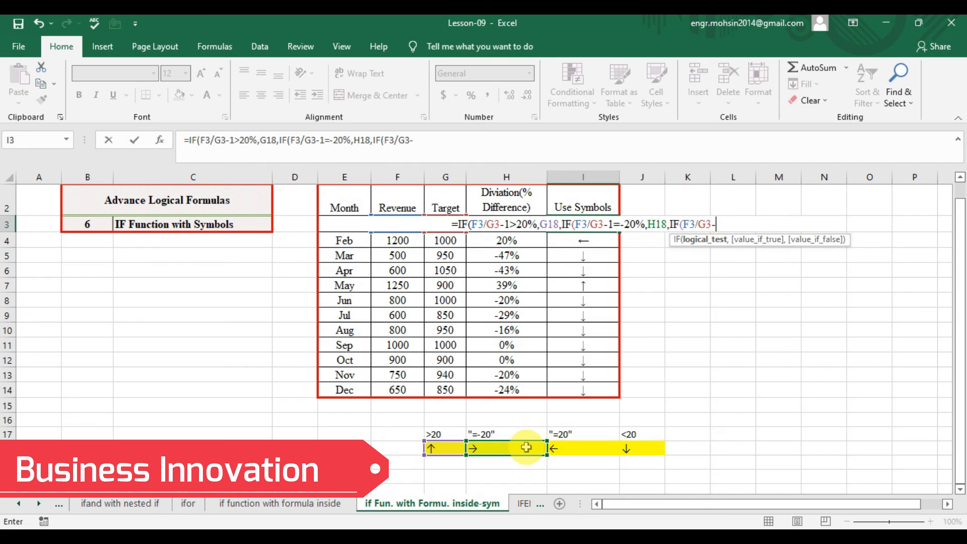
text(1=)
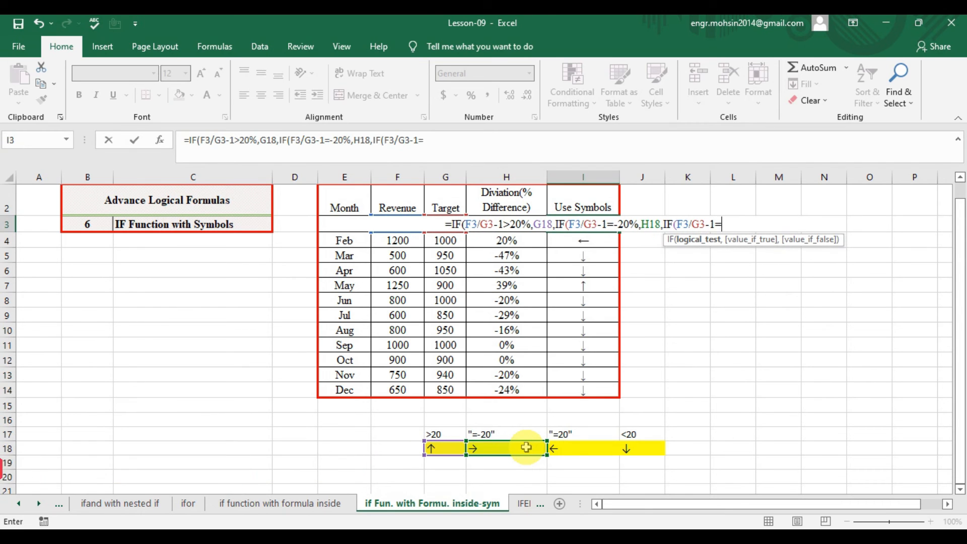
text(30)
key(BackSpace)
key(BackSpace)
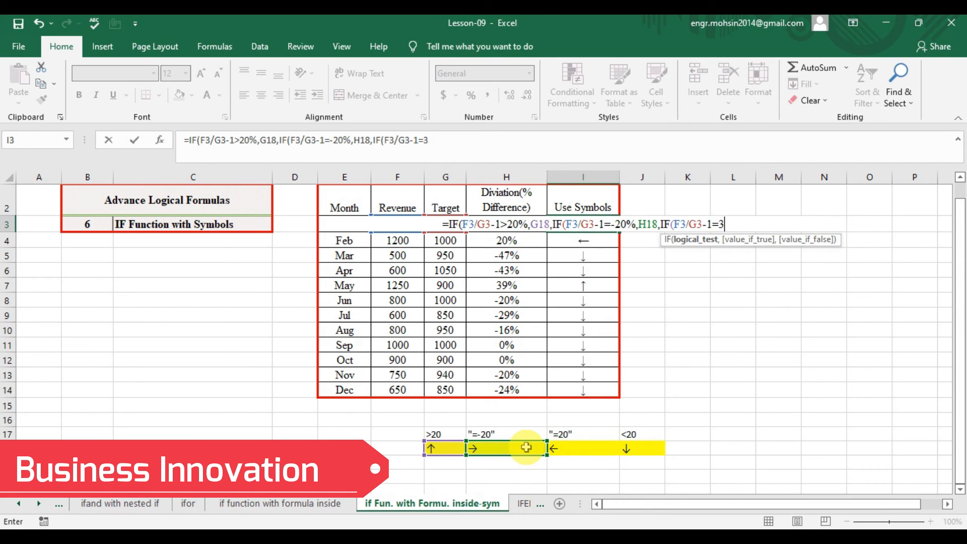
text(20)
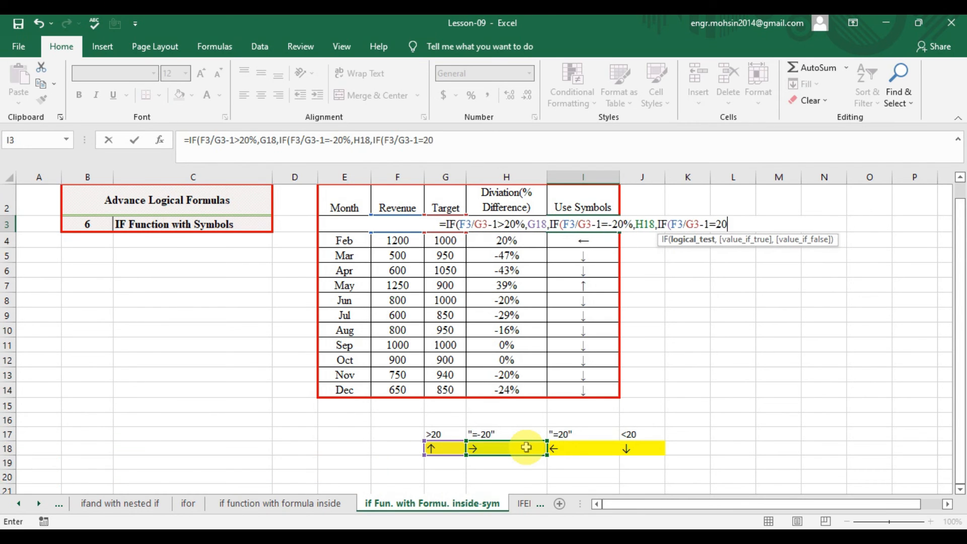
text(%,)
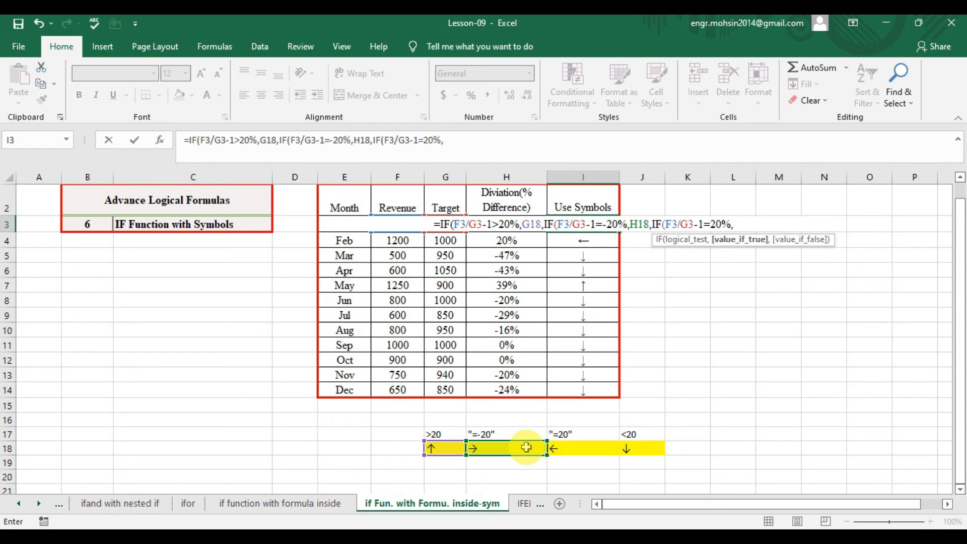
Step: Return the left arrow in I18 when the third IF test in the I3 formula is true
key(Down)
key(Down)
key(Down)
key(Down)
key(Down)
key(Down)
key(Down)
key(Down)
key(Down)
key(Down)
key(Down)
key(Down)
key(Down)
key(Down)
key(Down)
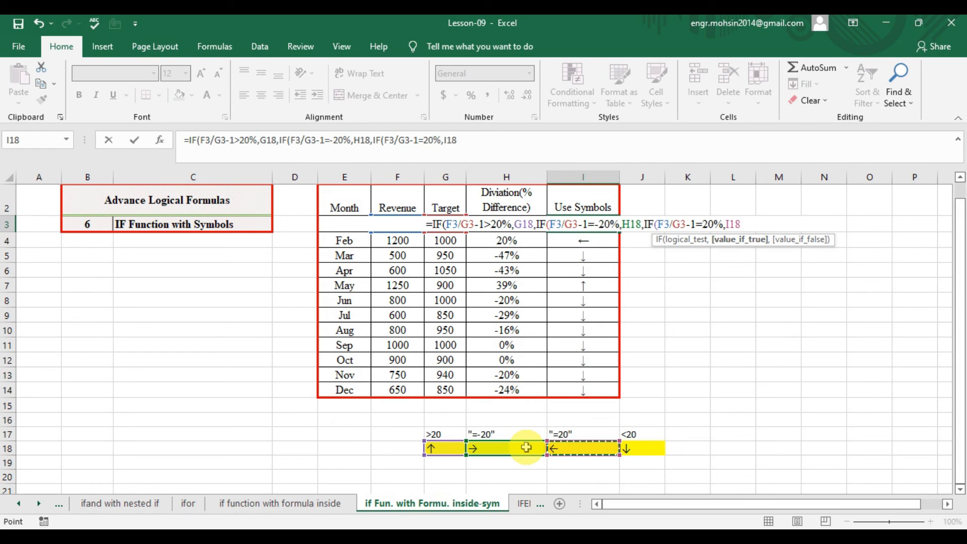
text(,)
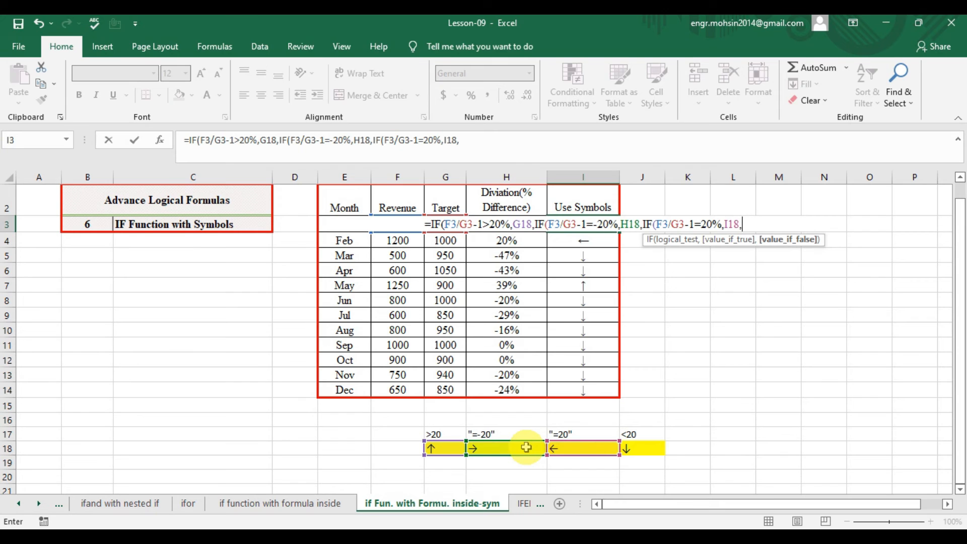
Step: Nest a fourth IF as the value if false in I3 with the logical test F3/G3-1<20%
text(if)
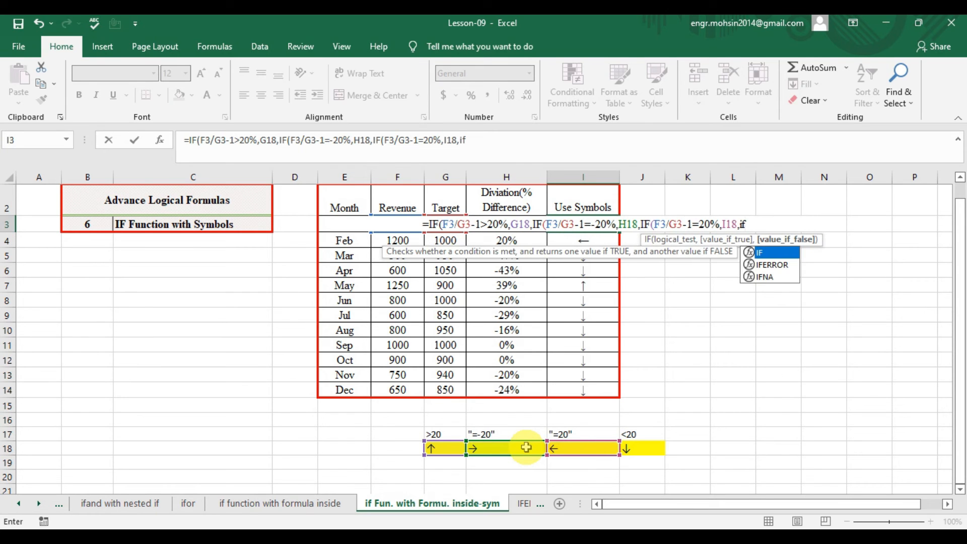
key(Tab)
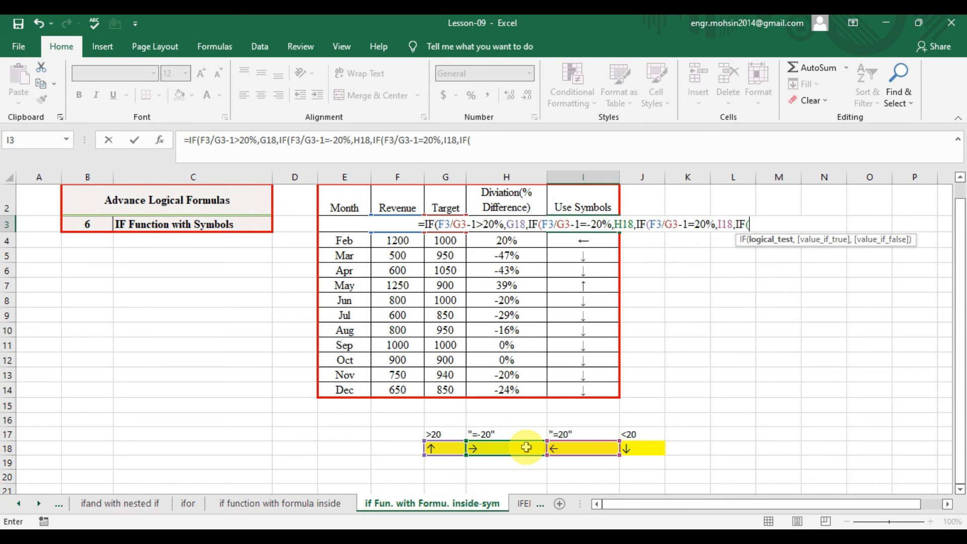
key(Down)
key(Up)
key(Left)
key(Left)
key(Left)
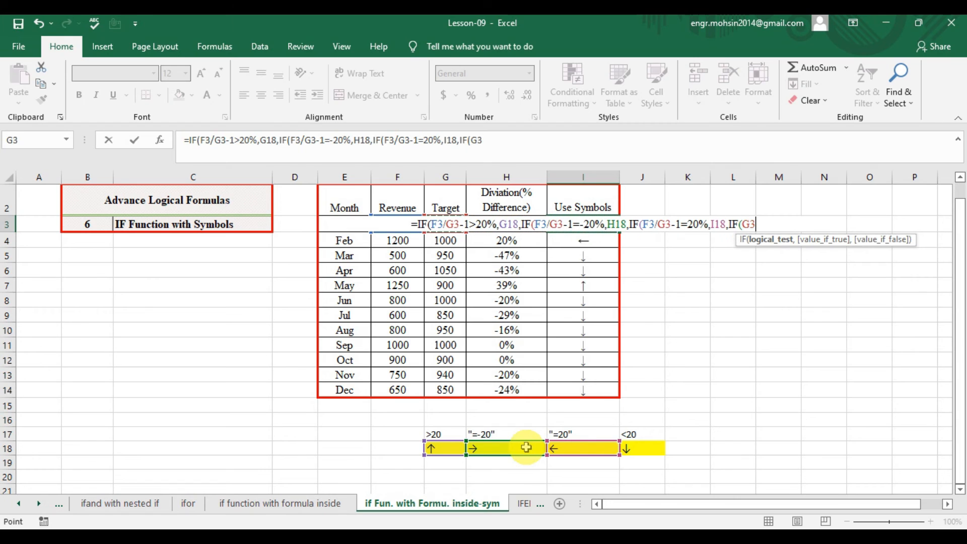
text(/)
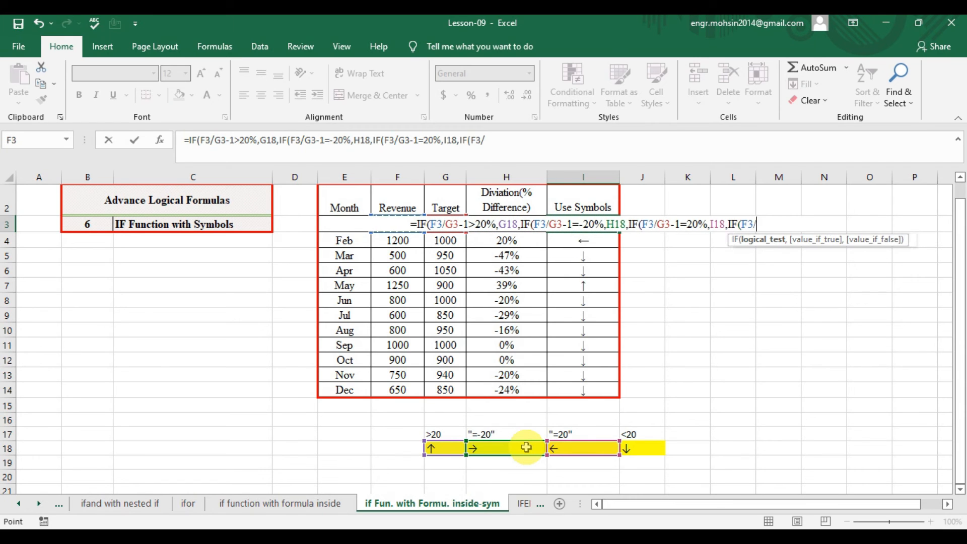
key(Left)
key(Left)
key(Left)
key(Left)
key(Right)
key(Right)
text(-1)
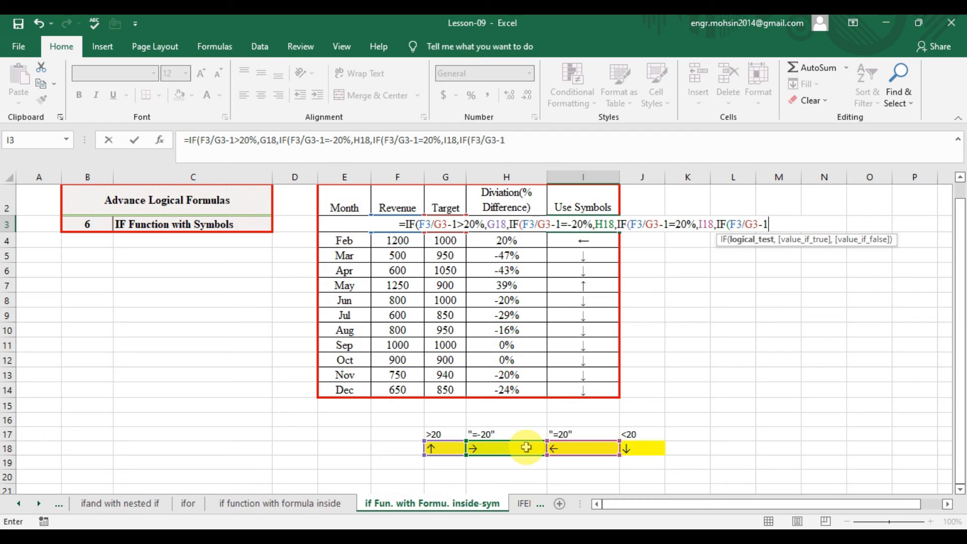
text(<20%,)
Step: Return the down arrow in J18 when the fourth test is true, otherwise empty text, and close all four IFs
key(Right)
key(Down)
key(Down)
key(Down)
key(Down)
key(Down)
key(Down)
key(Down)
key(Down)
key(Down)
key(Down)
key(Down)
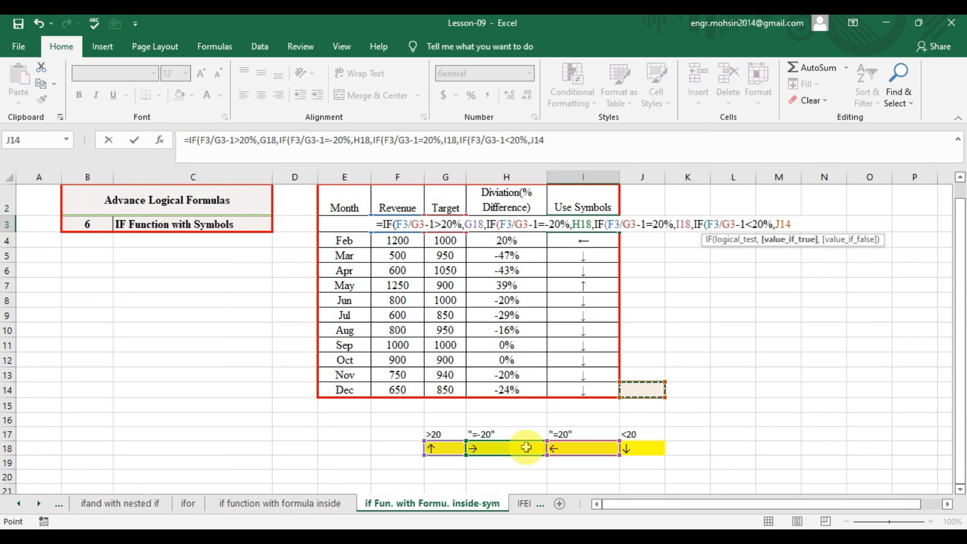
key(Down)
key(Down)
key(Down)
key(Down)
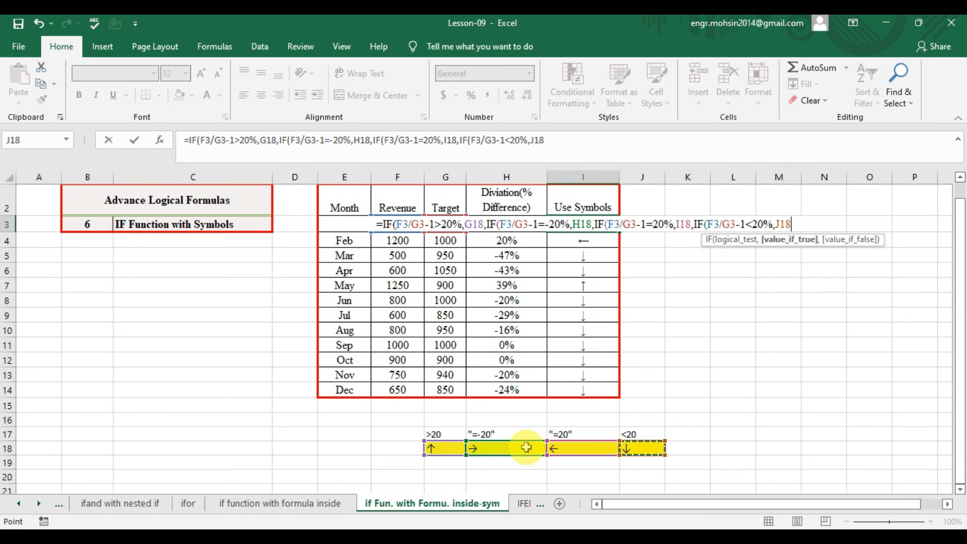
text(,)
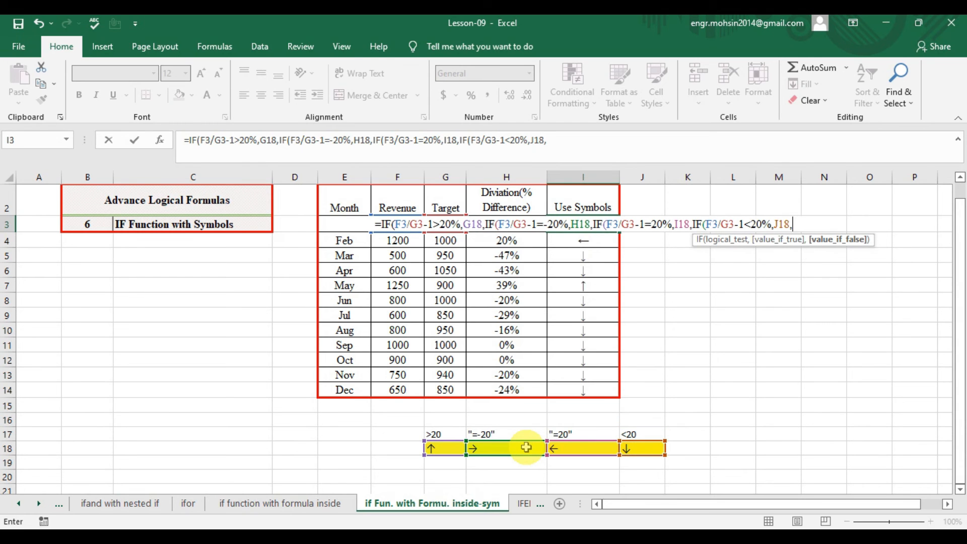
text(""))))
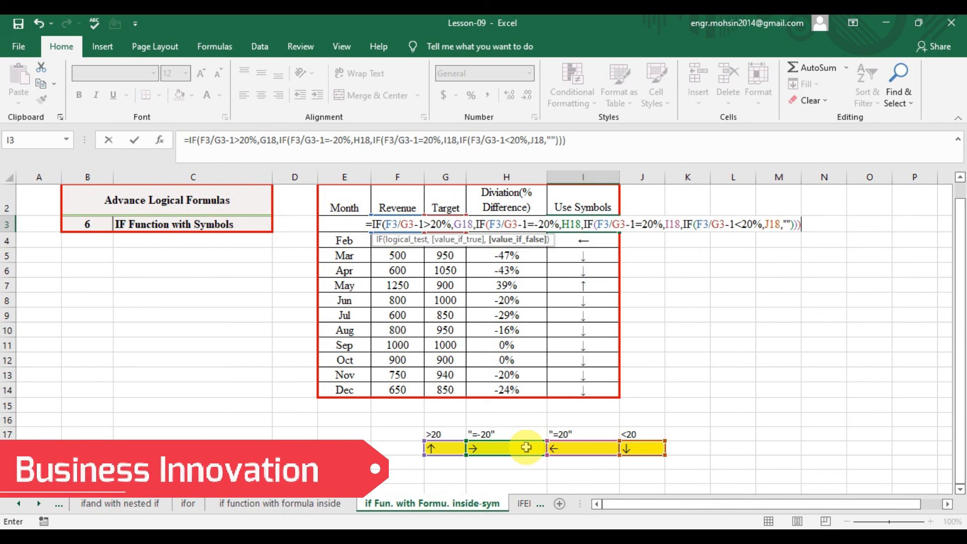
text())
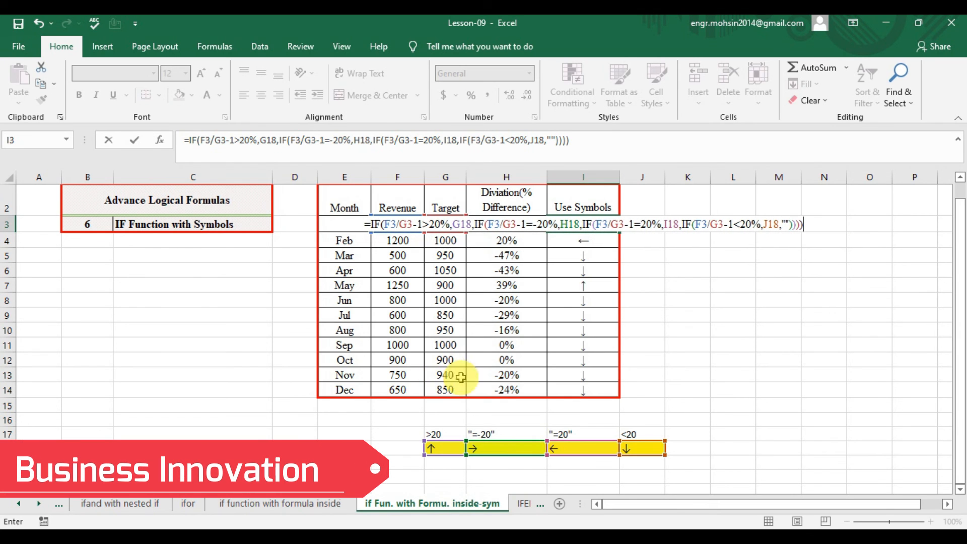
Step: Make the G18, H18, I18 and J18 references in the I3 formula absolute and enter the formula
click(461, 225)
key(F4)
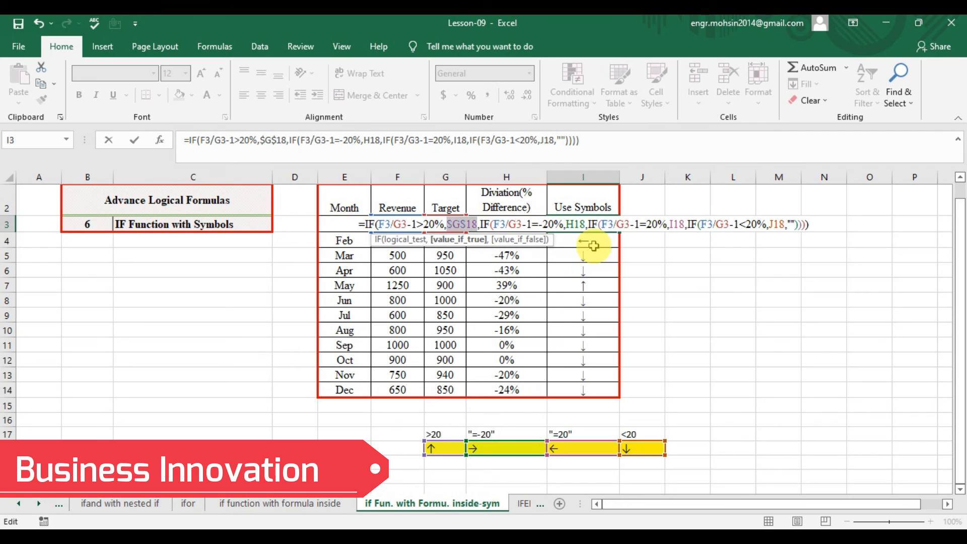
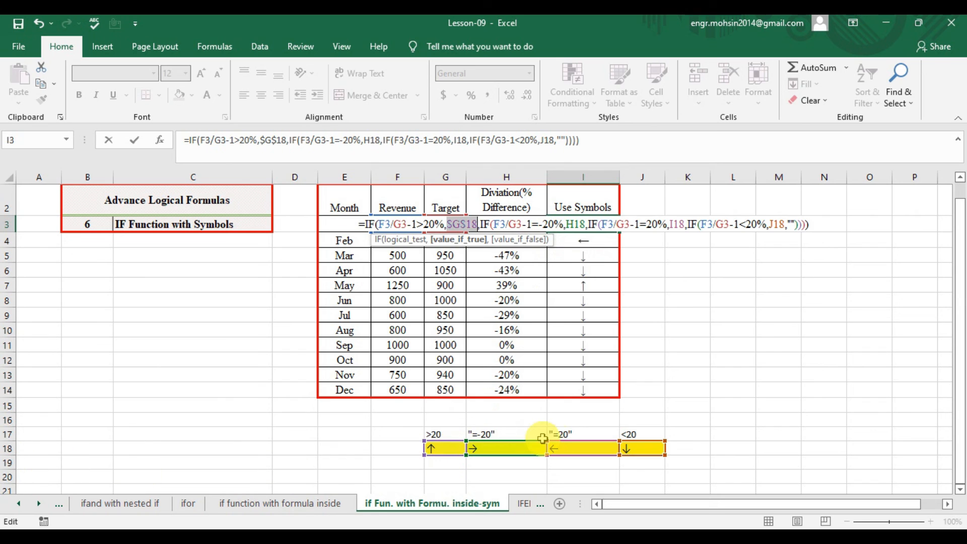
click(581, 224)
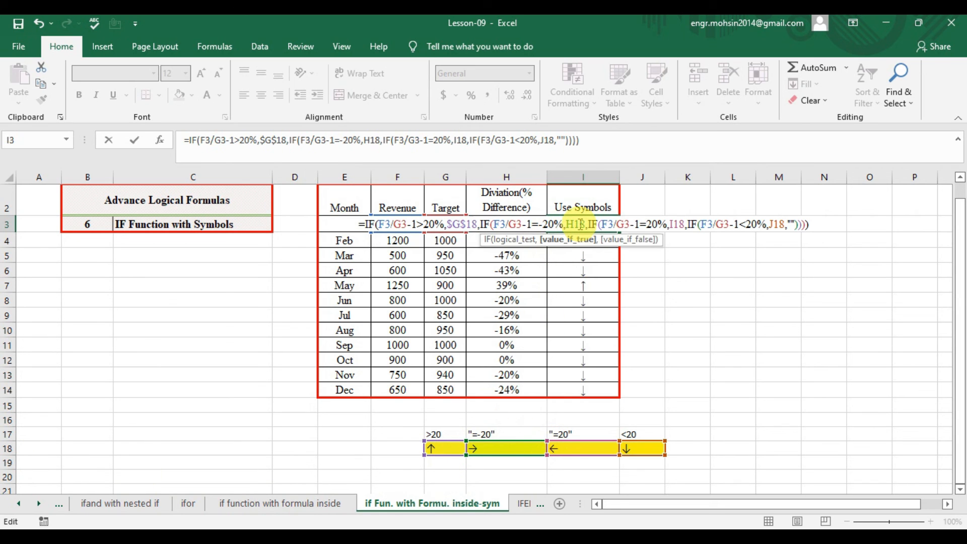
key(F4)
click(685, 223)
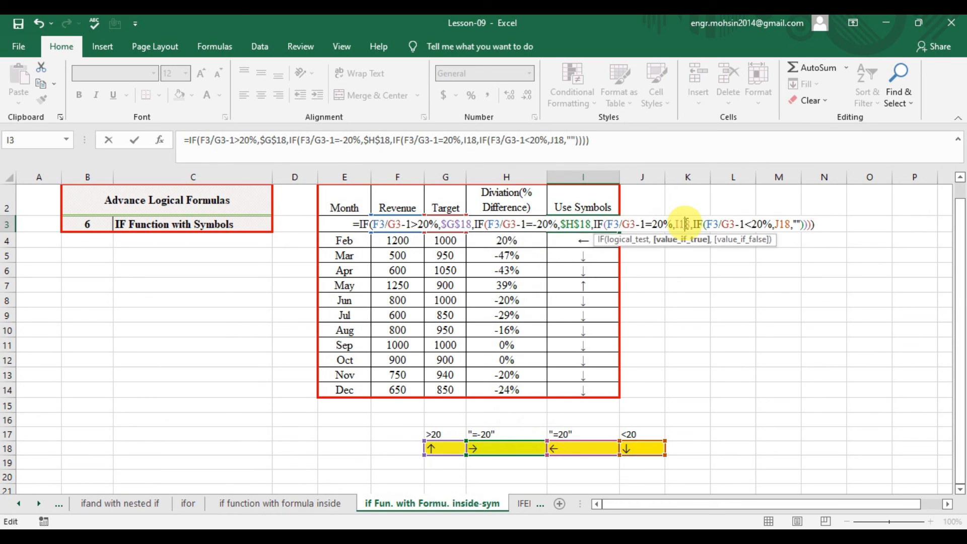
key(F4)
click(787, 225)
key(F4)
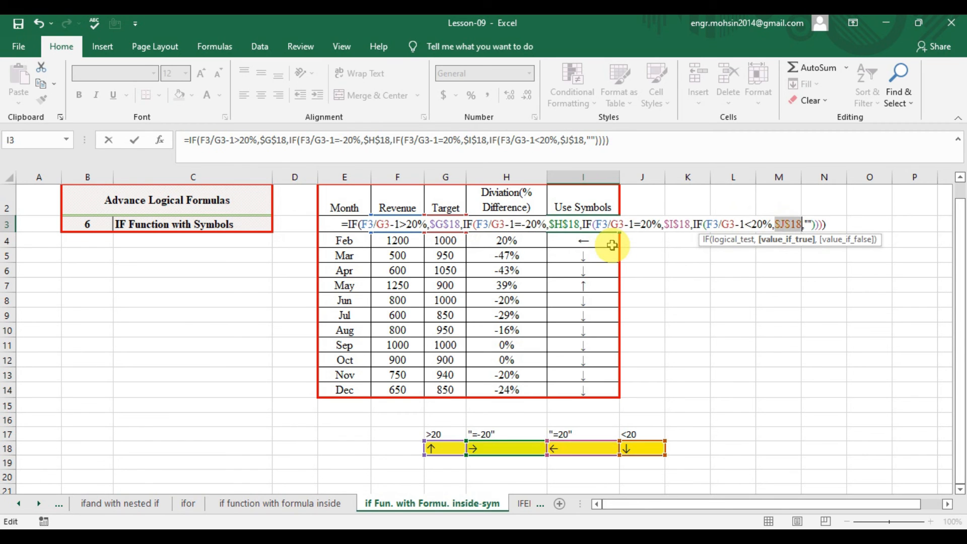
key(ctrl+Return)
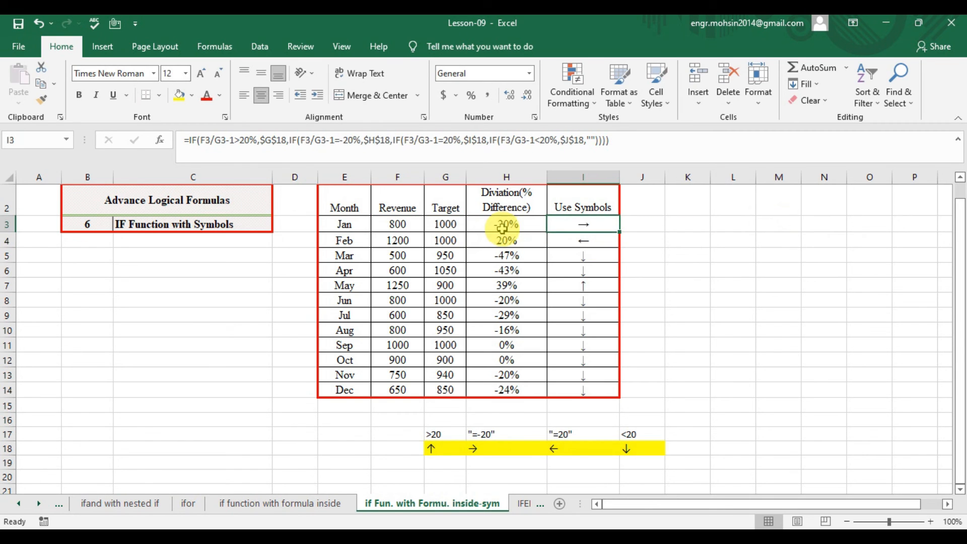
Step: Copy the nested IF formula from I3 to the remaining months in I4:I14
click(509, 447)
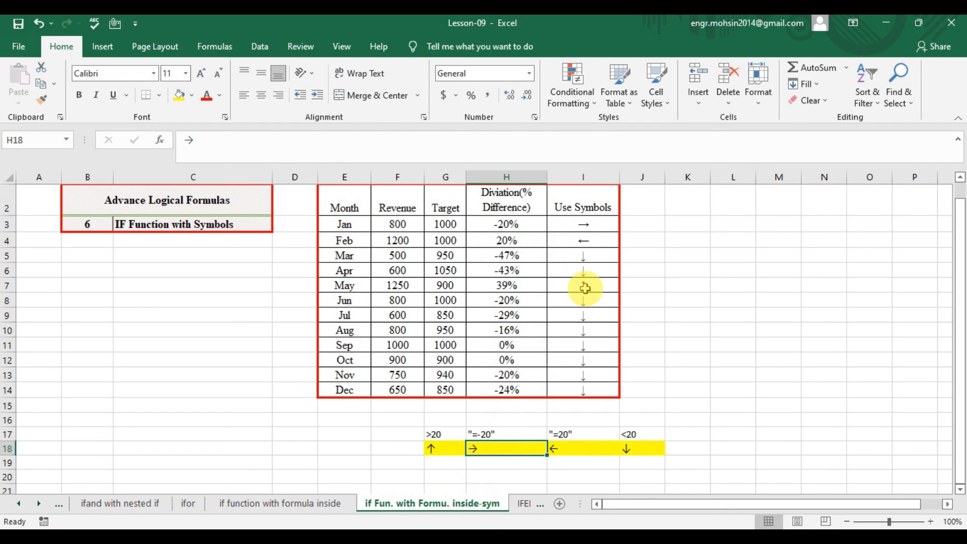
click(583, 221)
key(ctrl+c)
key(Down)
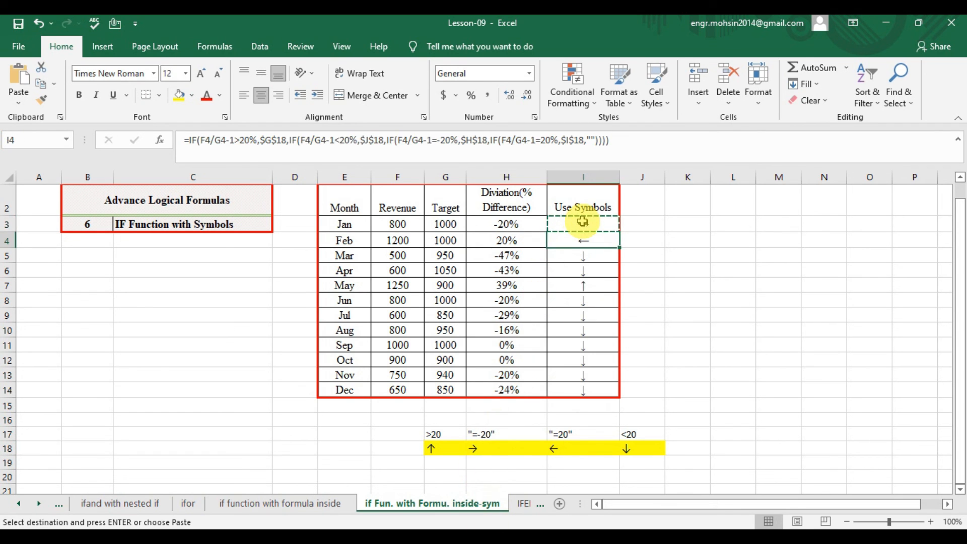
key(shift+Down)
key(shift+Down)
key(ctrl+shift+Down)
key(ctrl+v)
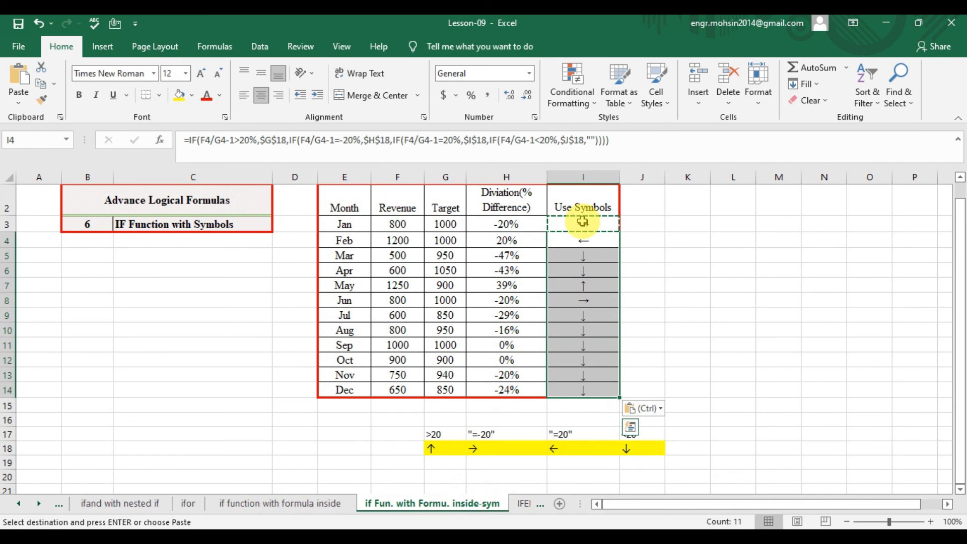
click(649, 412)
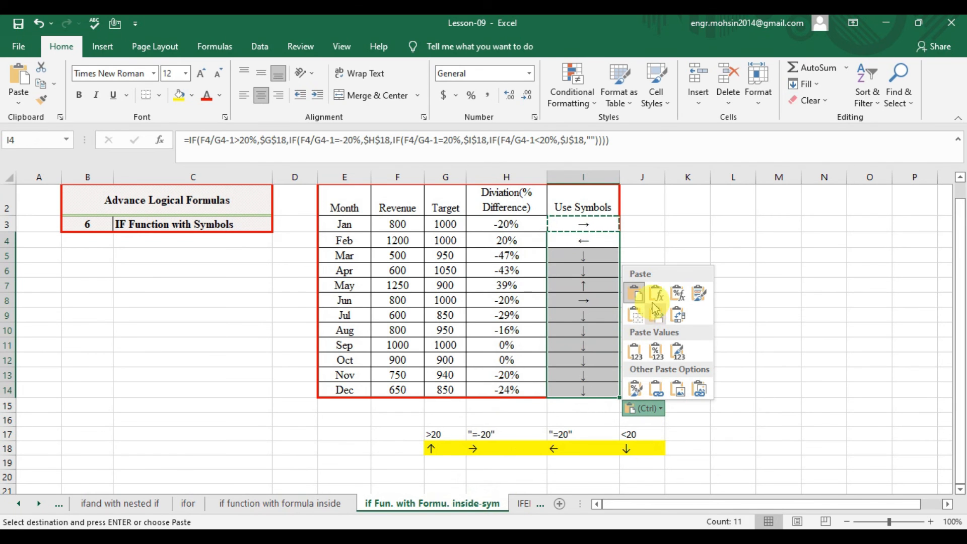
click(550, 240)
Step: Examine the copied formulas and arrow symbols down the Use Symbols column
key(Down)
key(Down)
key(Down)
key(Down)
key(Down)
key(Down)
key(Down)
key(Down)
key(Down)
key(Down)
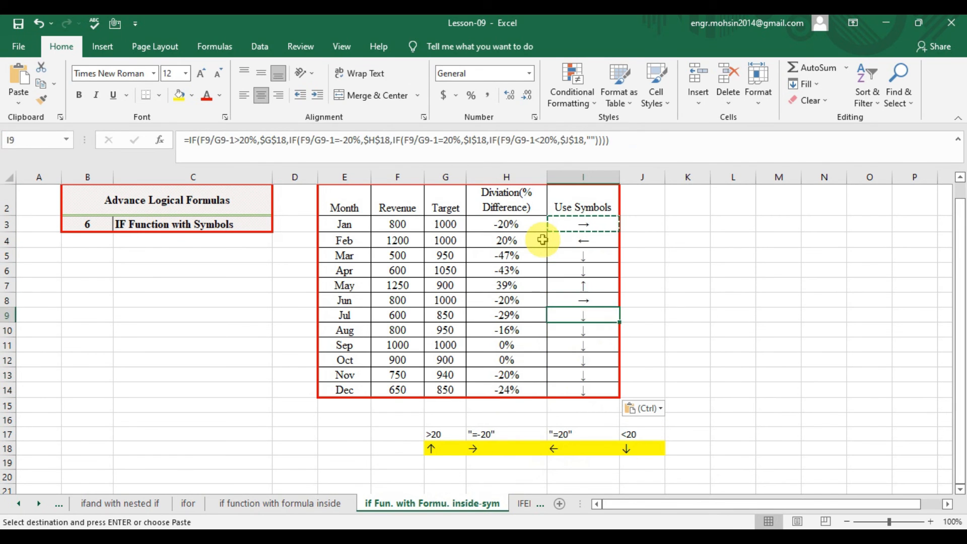
key(Up)
key(Up)
key(Up)
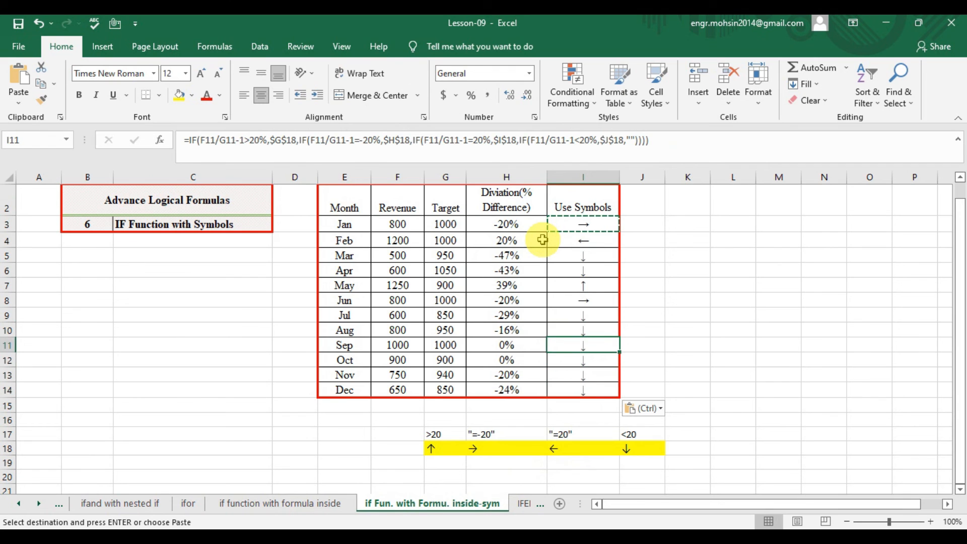
Step: Switch to the IFERROR NA sheet and inspect the VLOOKUP formula in H4
key(ctrl+Page_Down)
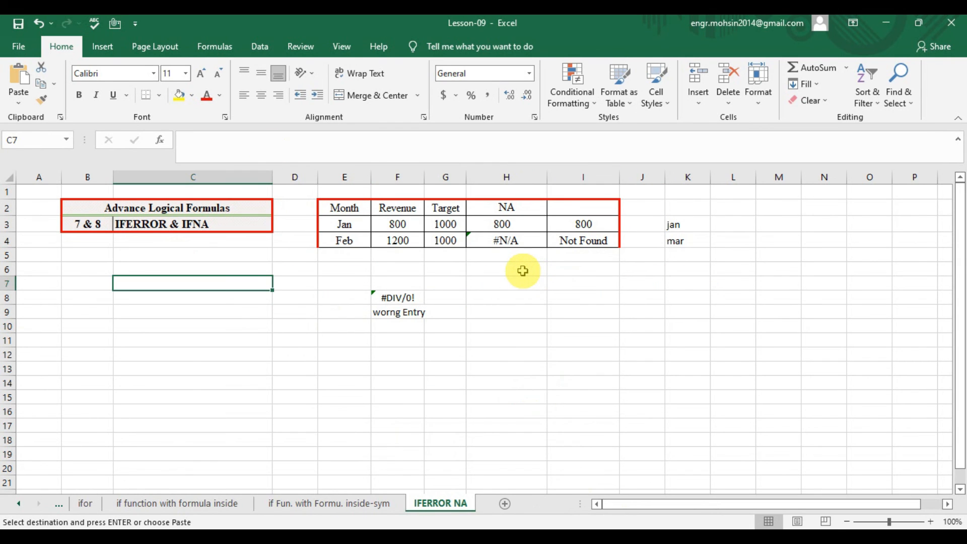
key(Right)
key(Right)
key(Right)
key(Right)
key(Right)
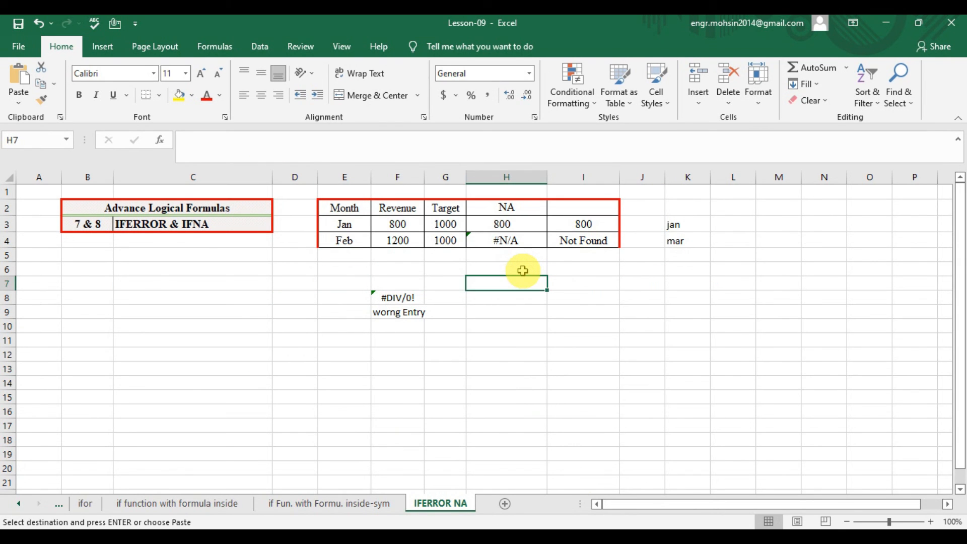
key(Up)
key(Up)
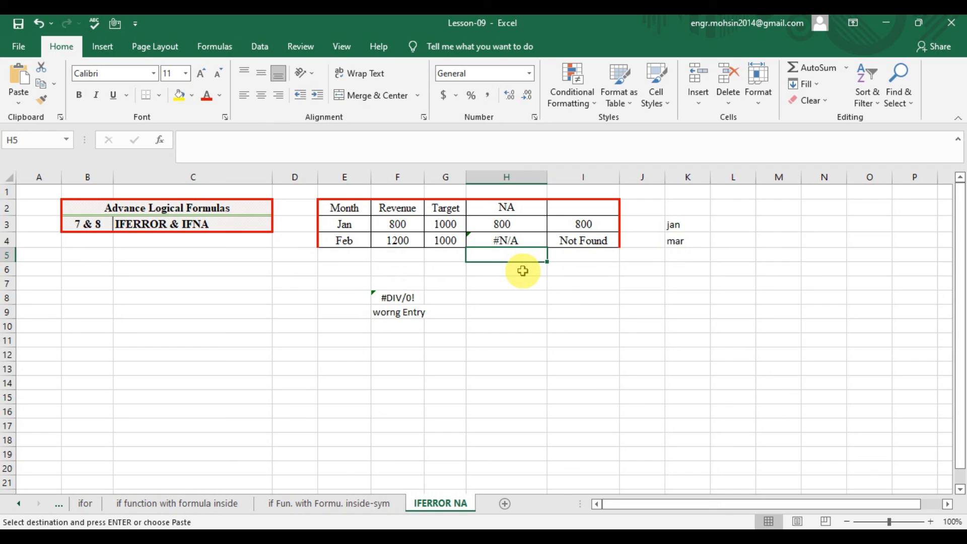
key(Up)
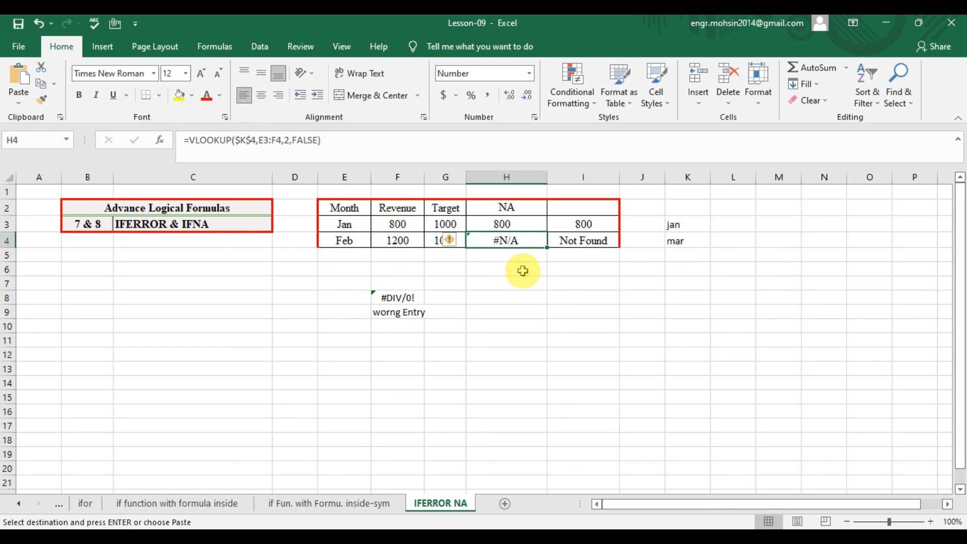
Step: Examine the division formula in F8 and compare it with the lookup formula in H4
key(Down)
key(Up)
key(Down)
key(Down)
key(Down)
key(Down)
key(Left)
key(Left)
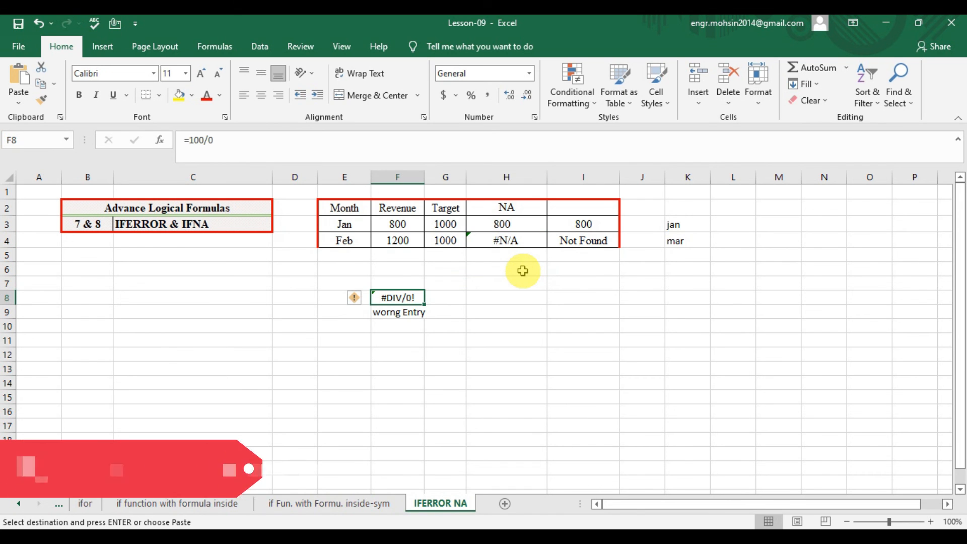
key(Right)
key(Right)
key(Right)
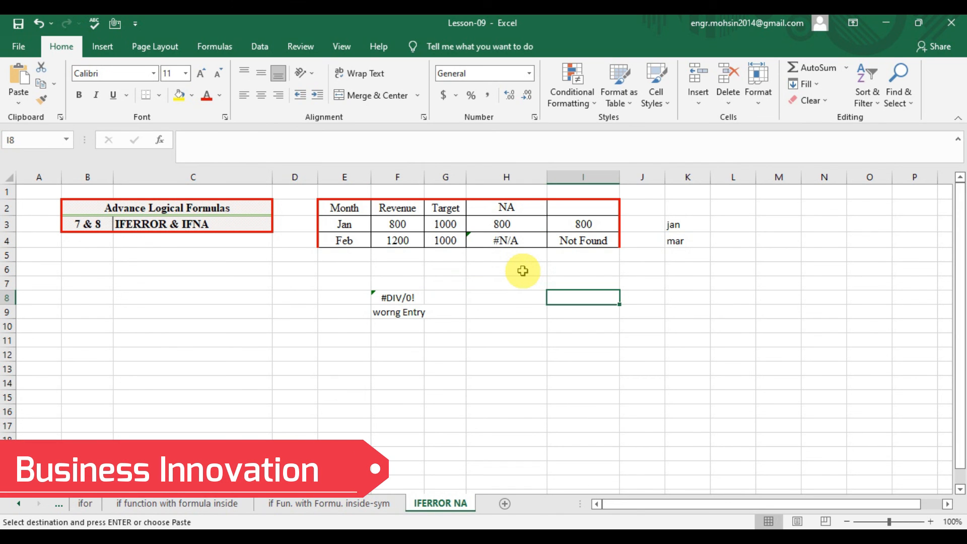
key(Left)
key(Up)
key(Up)
key(Up)
key(Up)
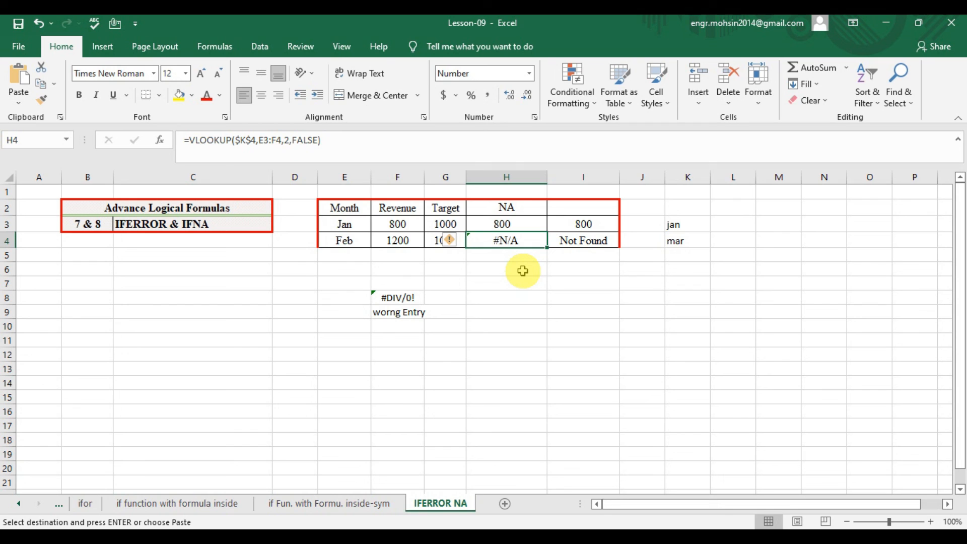
key(Down)
key(Down)
key(Up)
key(Up)
key(Down)
key(Down)
key(Down)
key(Down)
key(Left)
key(Left)
key(Right)
key(Right)
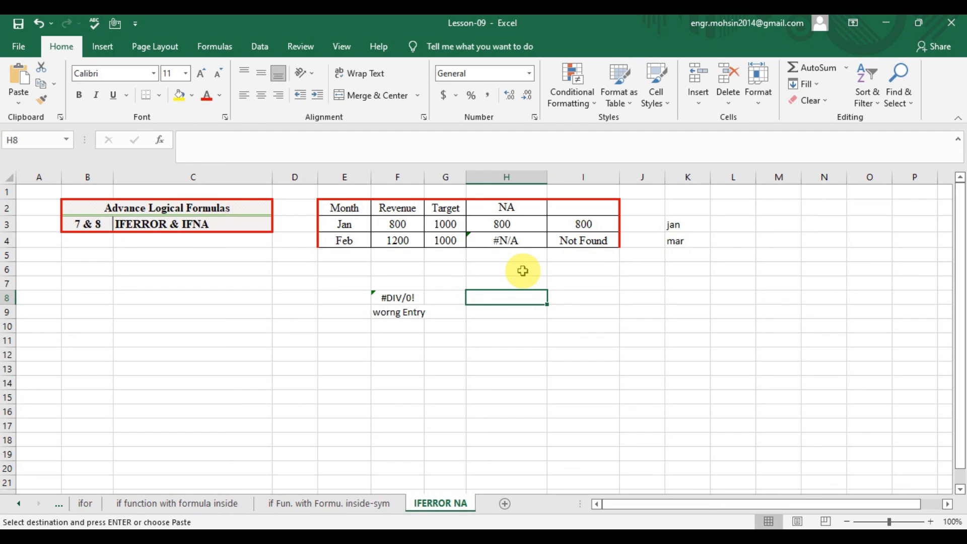
Step: Enter an IFERROR formula in H8 that checks H4 and returns an empty string on error: =IFERROR(H4,"")
key(Left)
key(Left)
key(Right)
key(Right)
text(=if)
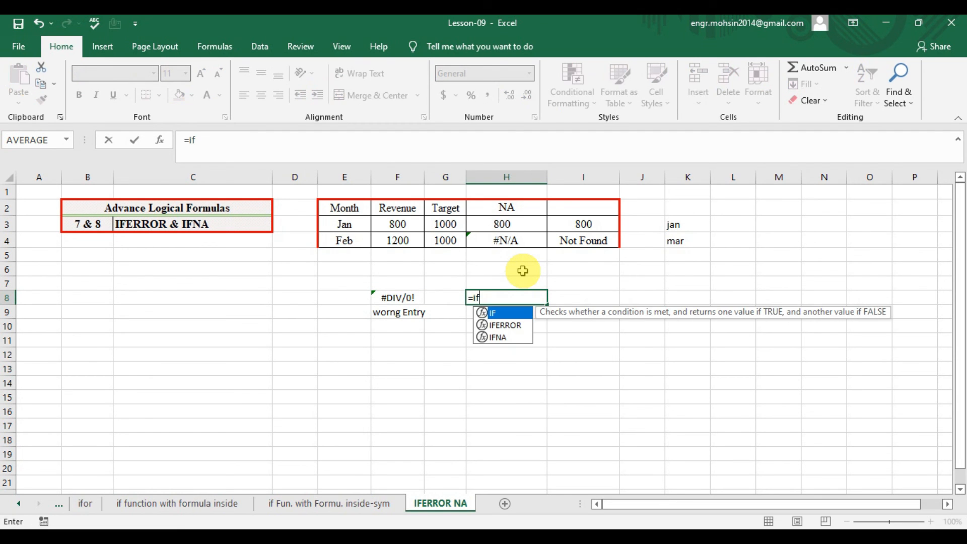
key(Down)
key(Tab)
key(Up)
key(Up)
key(Up)
key(Up)
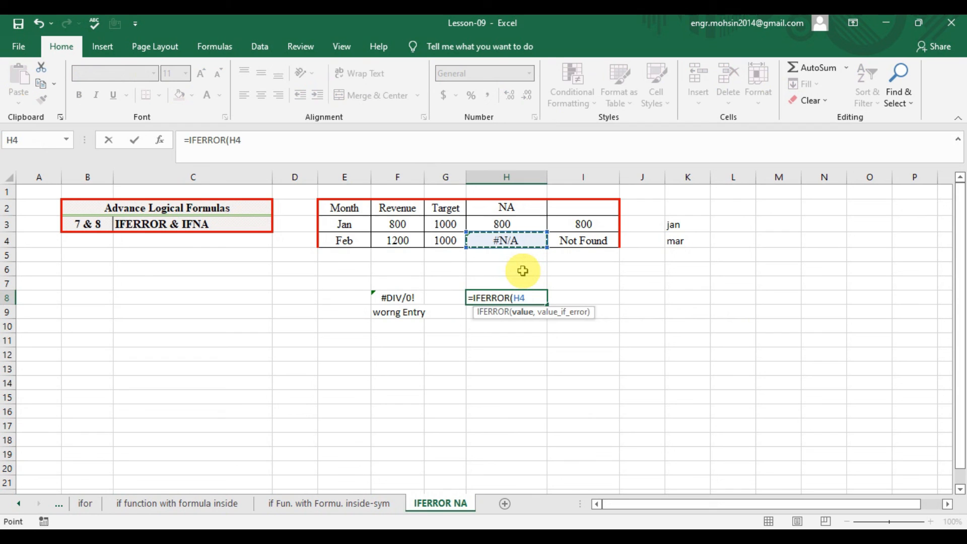
text())
click(527, 297)
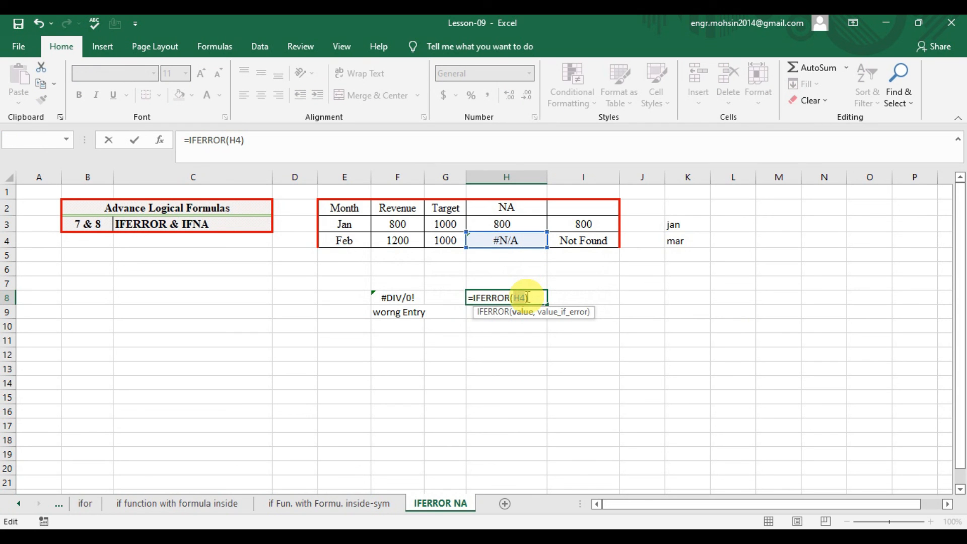
text(,"")
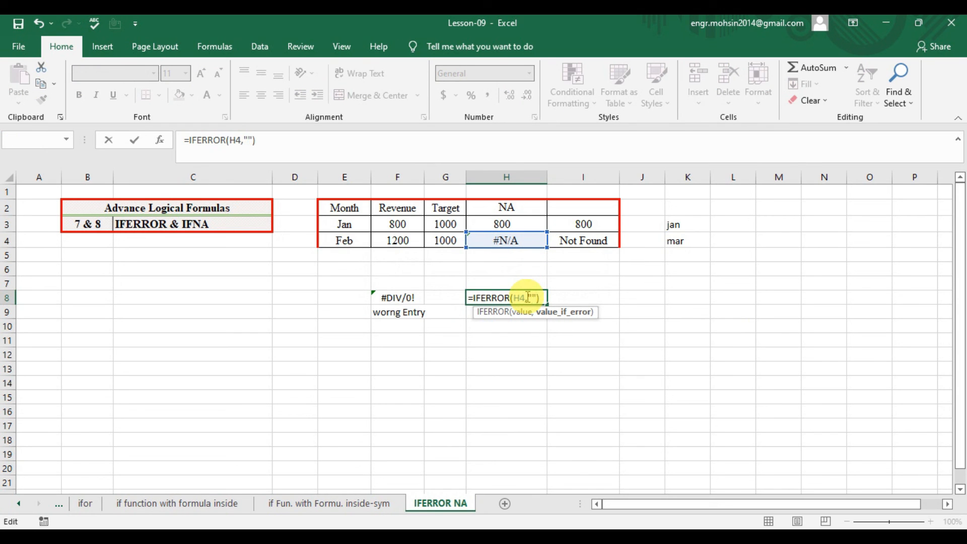
key(Return)
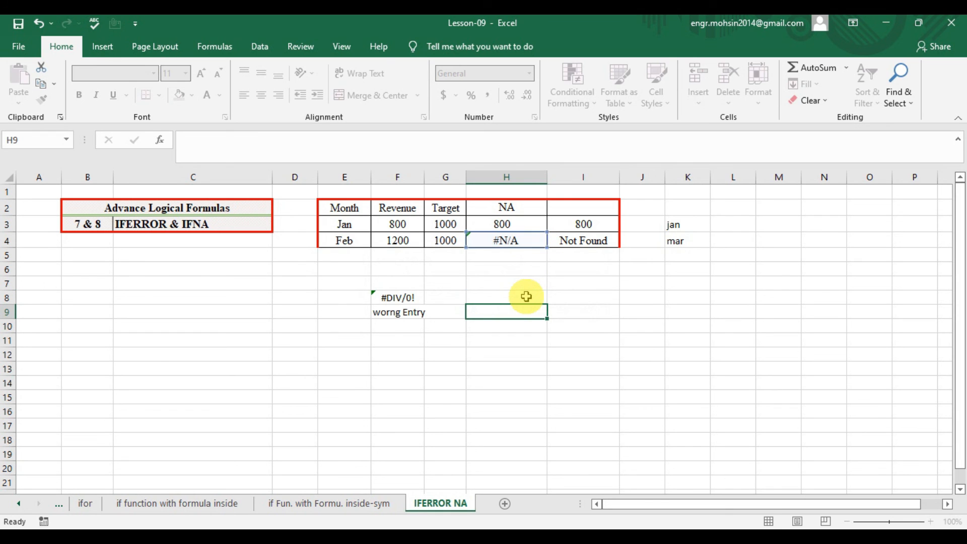
click(533, 299)
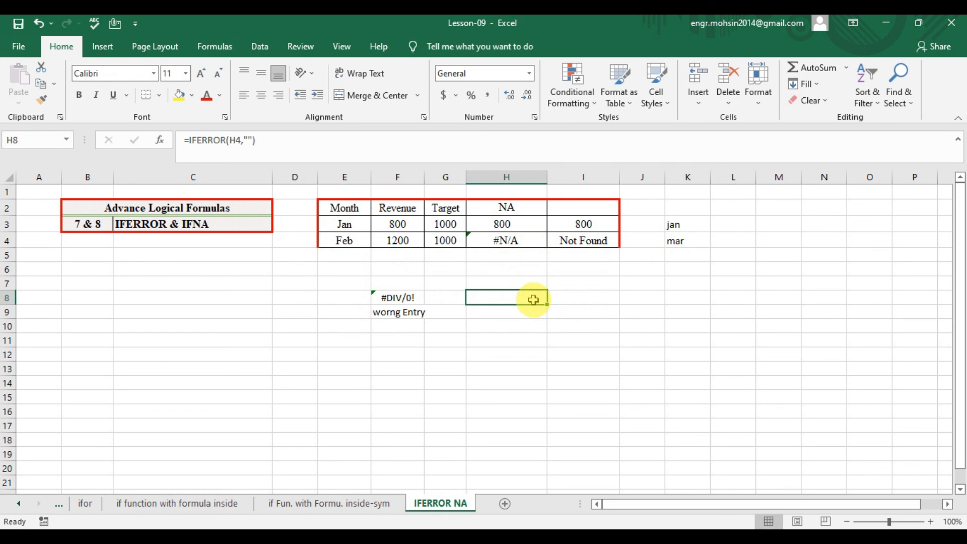
Step: Wrap the VLOOKUP formula in H4 in IFERROR with "ABC" as the value returned on error
click(498, 243)
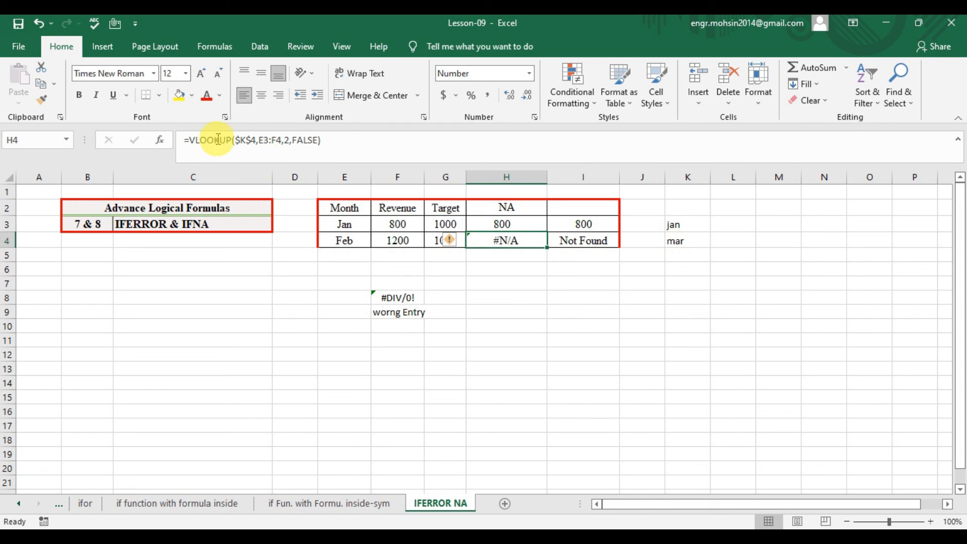
click(191, 137)
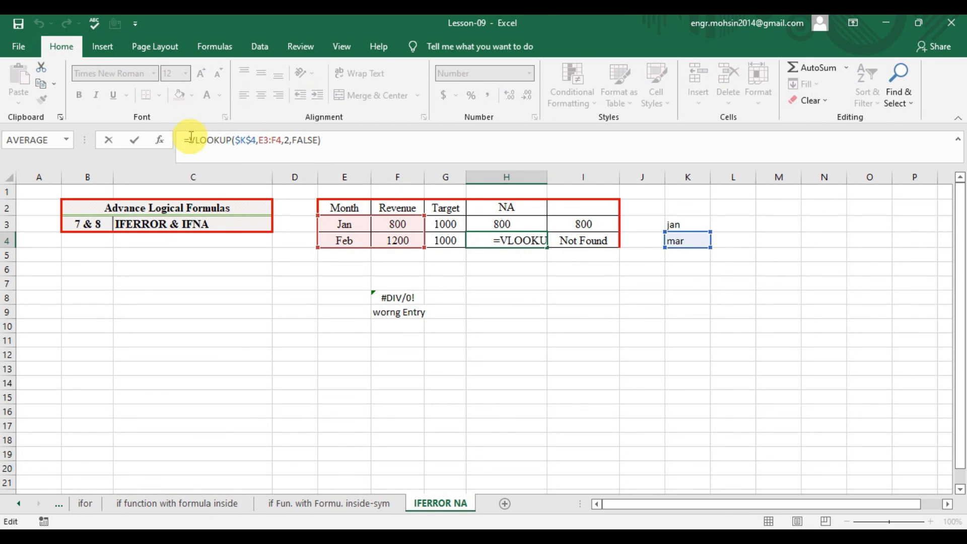
text(if)
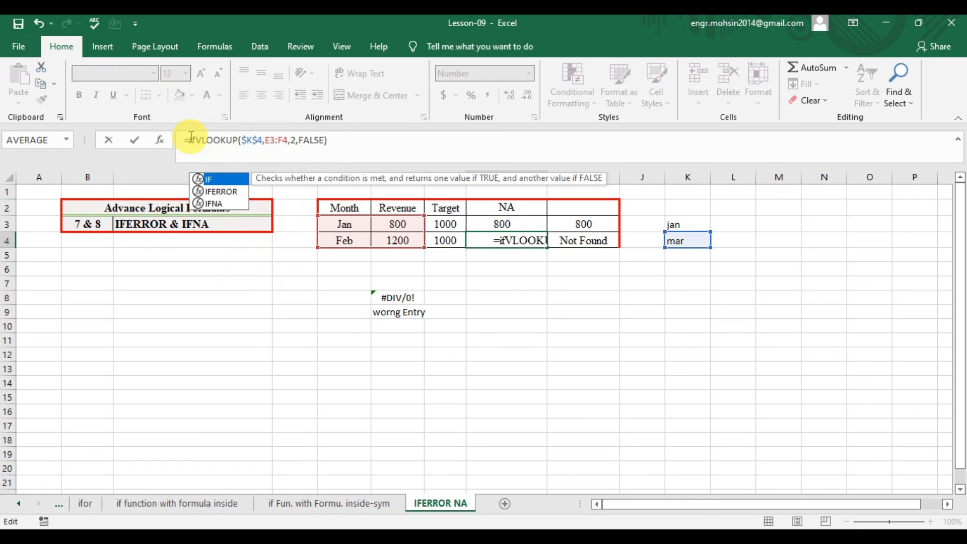
text(error)
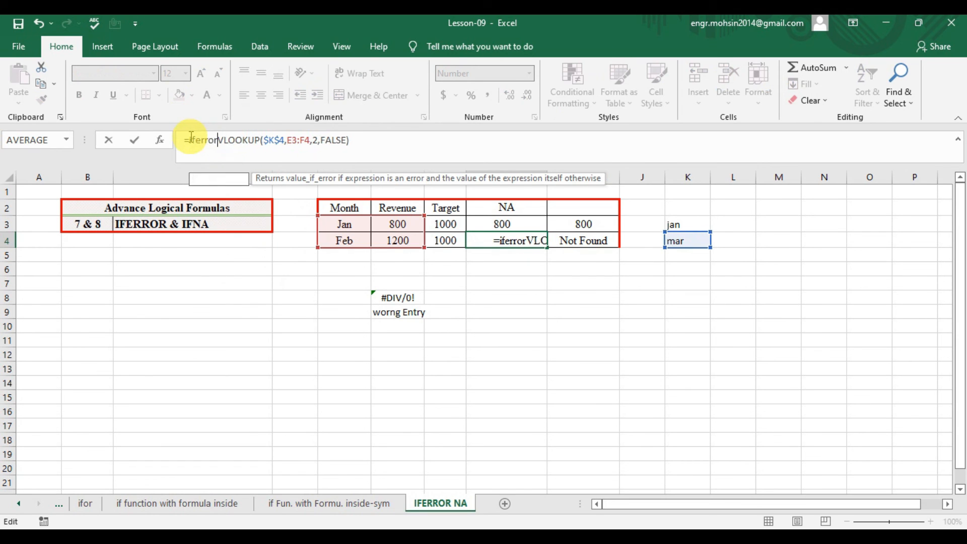
key(Tab)
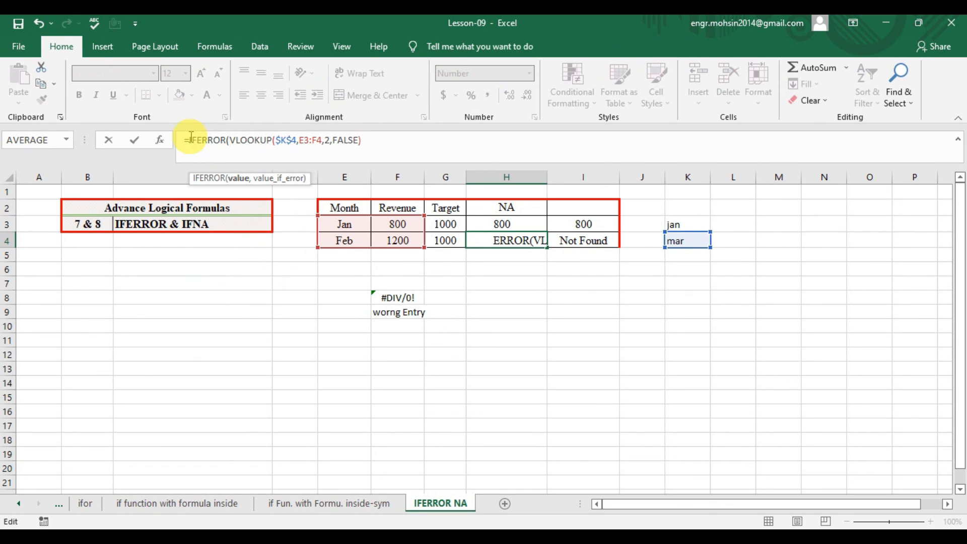
click(375, 141)
text(,)
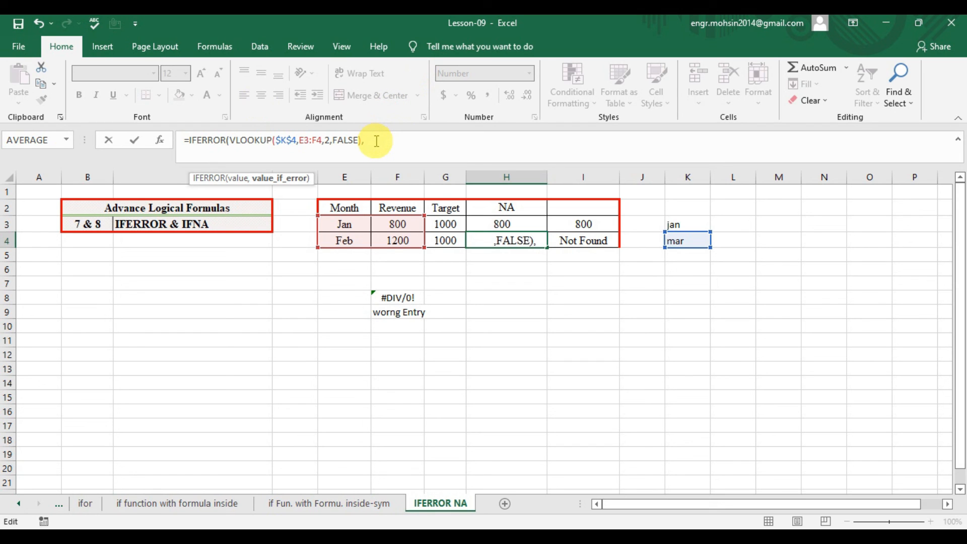
text("ABC"))
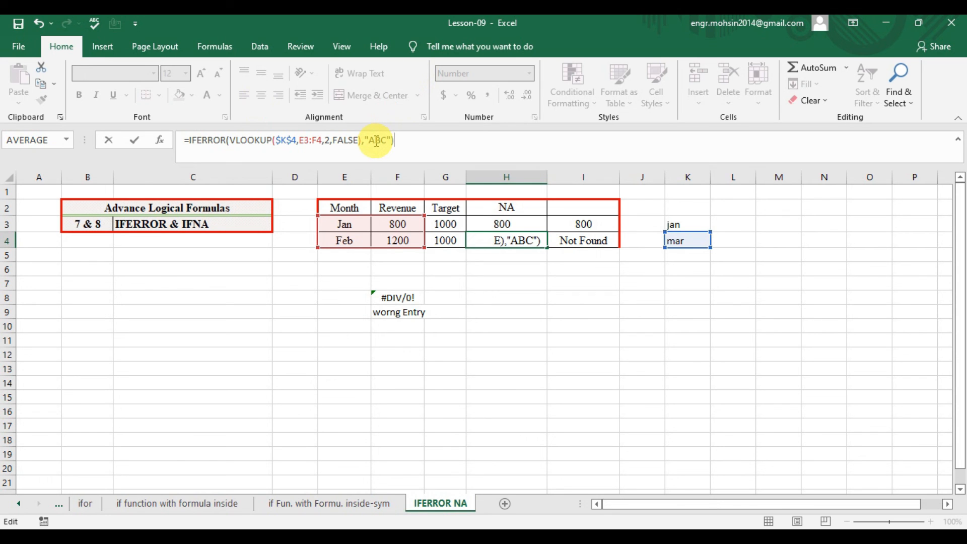
key(Return)
key(Up)
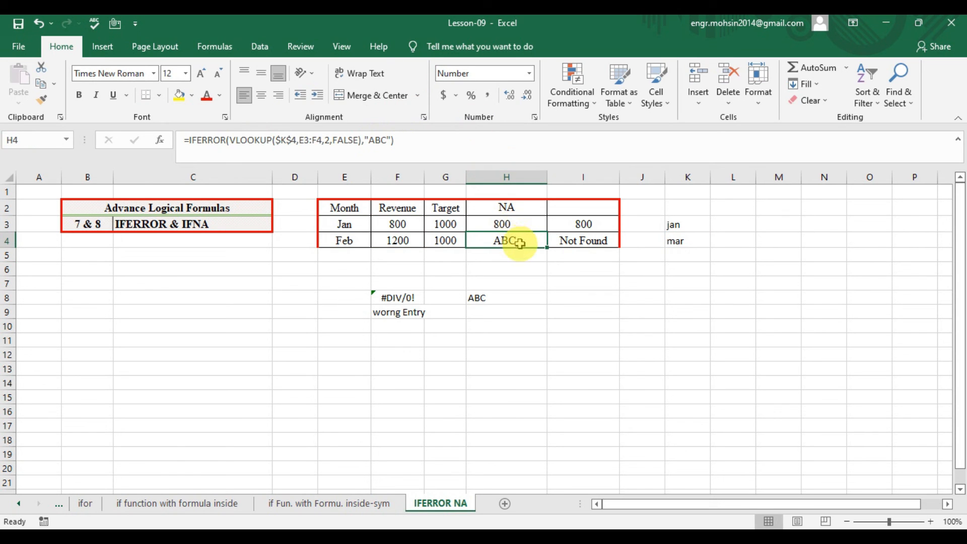
Step: Change the error value in H4's IFERROR formula to an empty string ("")
click(385, 143)
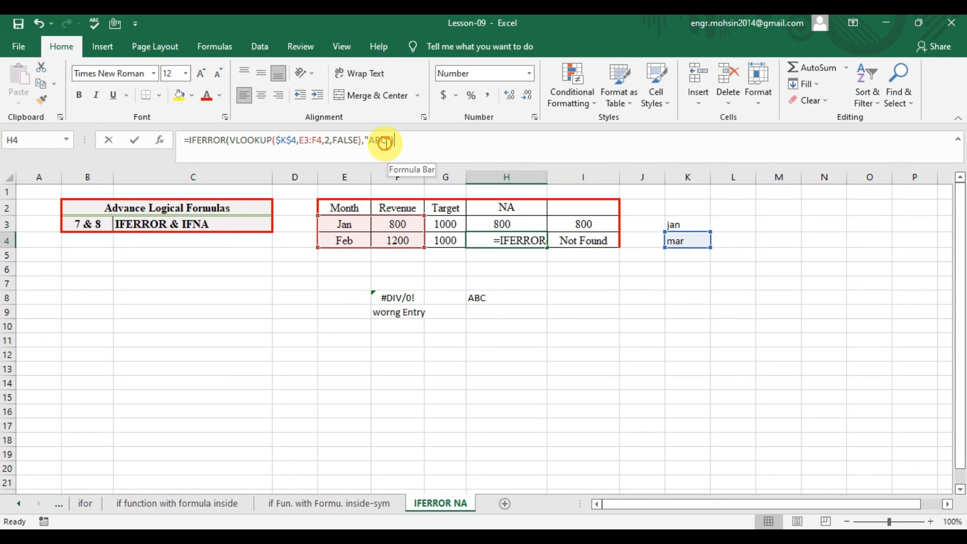
click(386, 144)
key(BackSpace)
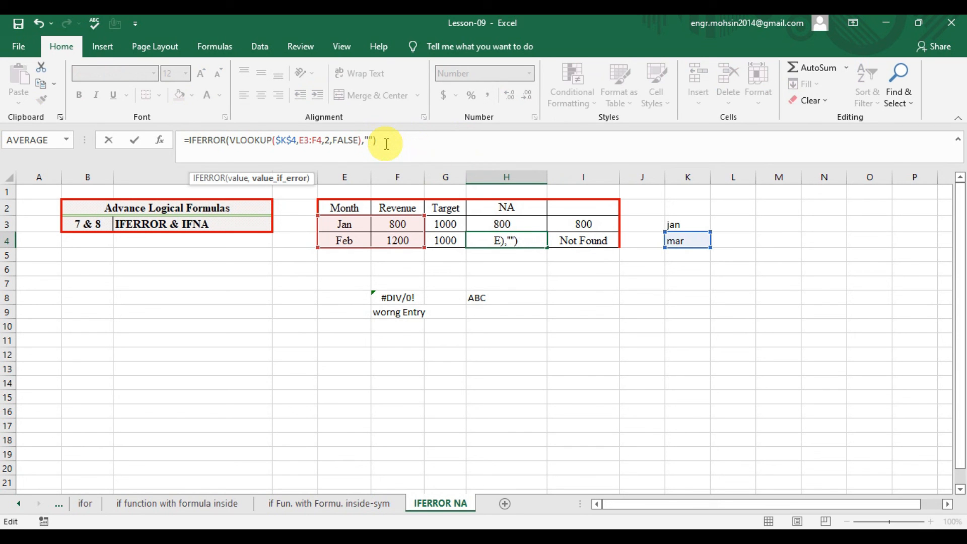
key(ctrl+Return)
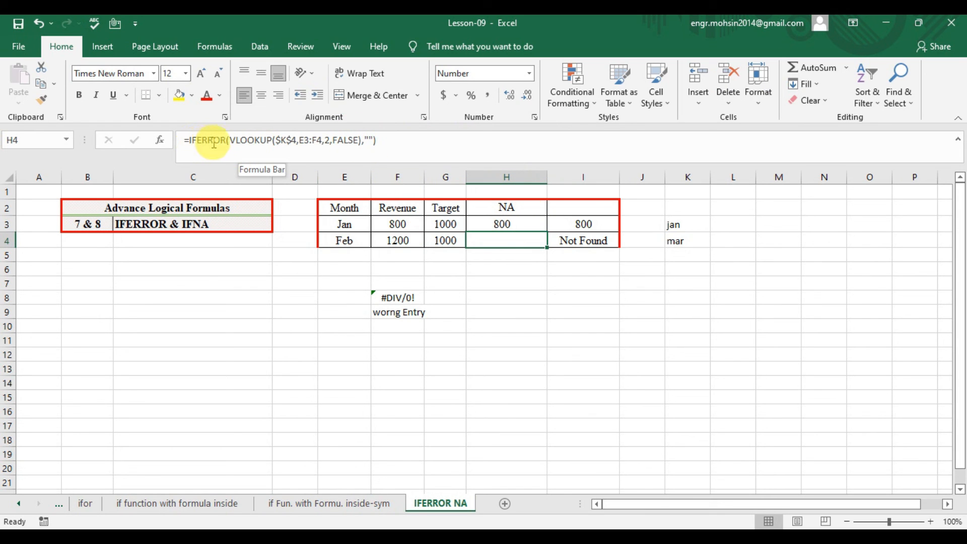
click(369, 141)
text(,"")
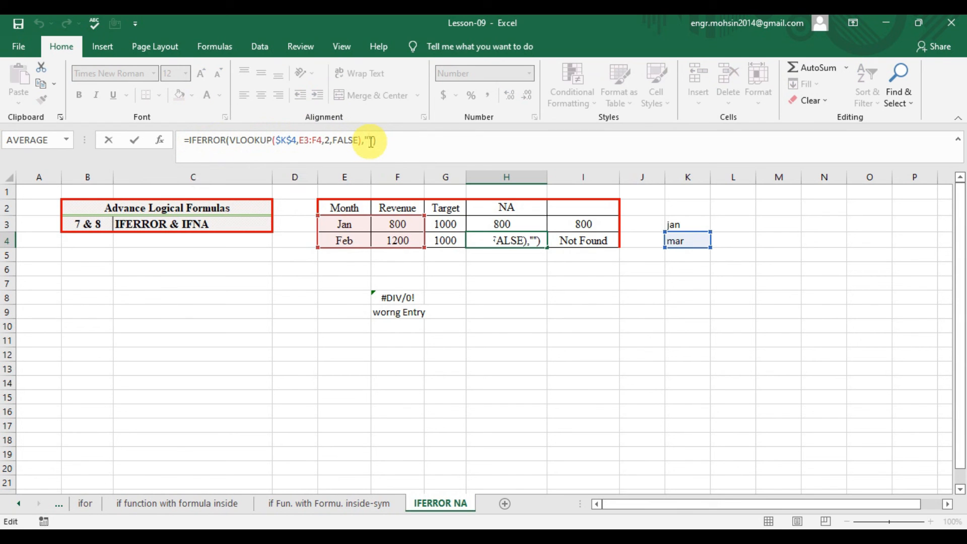
key(Return)
click(529, 244)
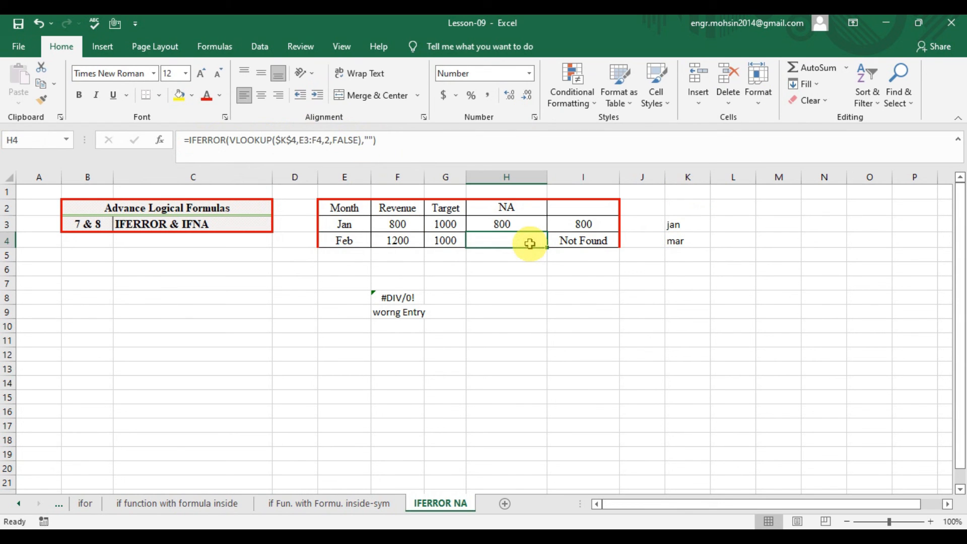
Step: Wrap the 100/0 division in F8 in IFERROR with an empty string as the error value
click(413, 298)
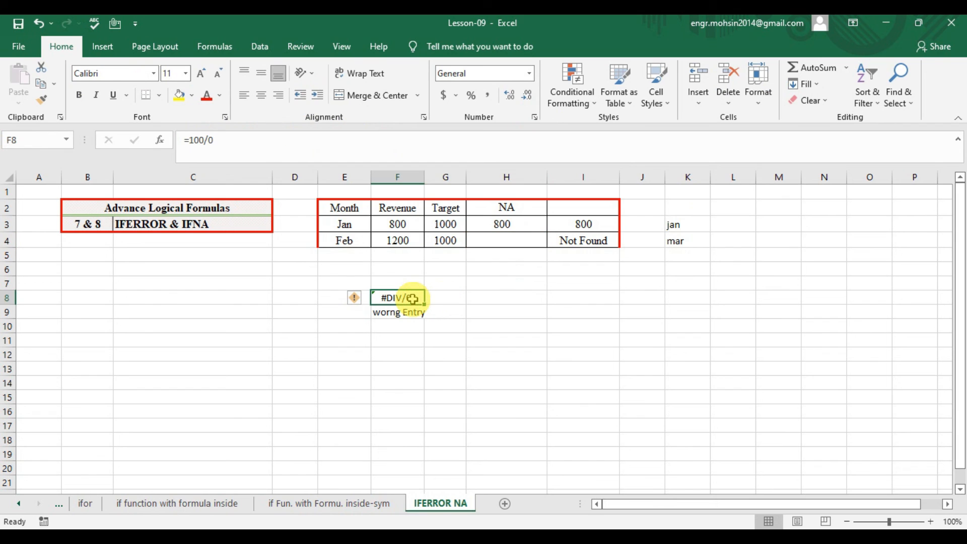
click(190, 140)
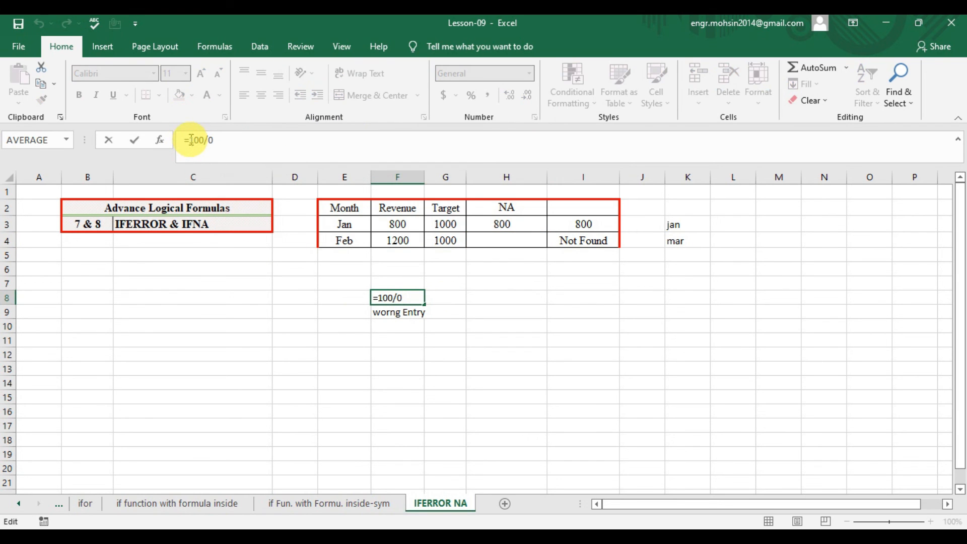
text(ife)
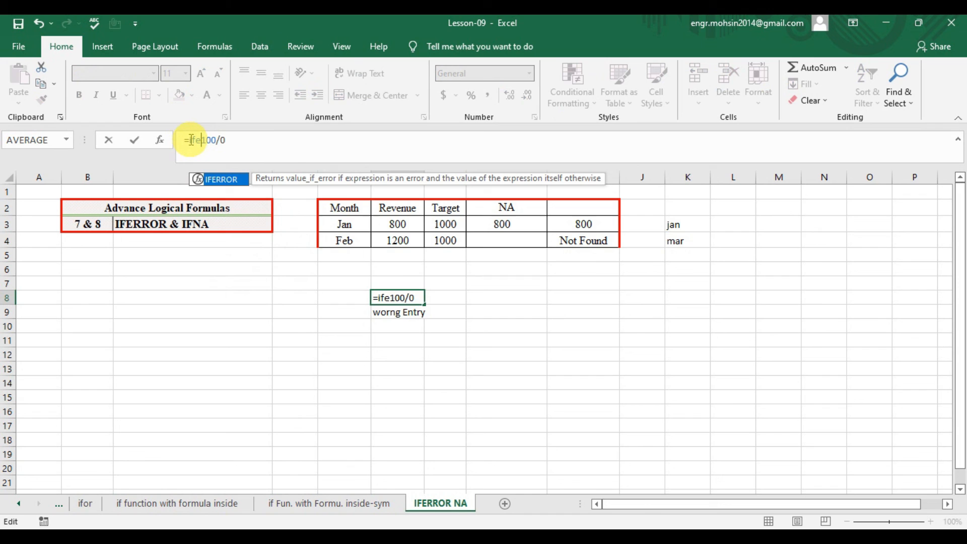
key(Tab)
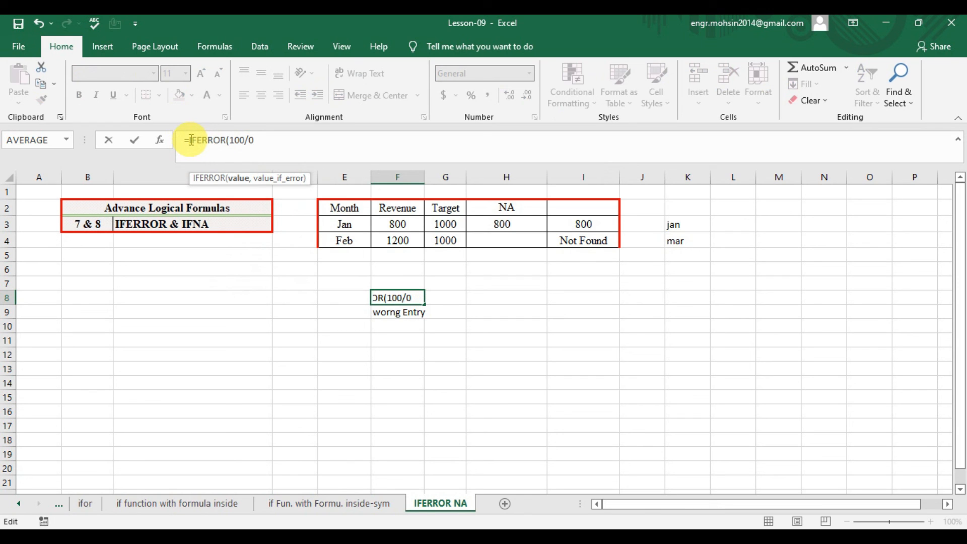
text(,""))
key(Return)
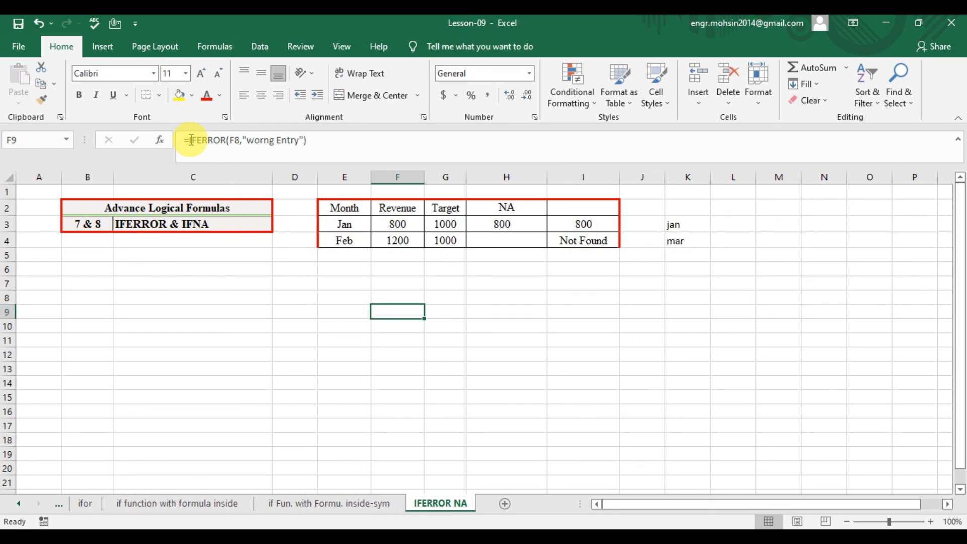
Step: Replace IFERROR with IFNA in the H4 formula, keeping the VLOOKUP and the empty-string fallback
key(Up)
key(Up)
key(Up)
key(Up)
key(Up)
key(Right)
key(Right)
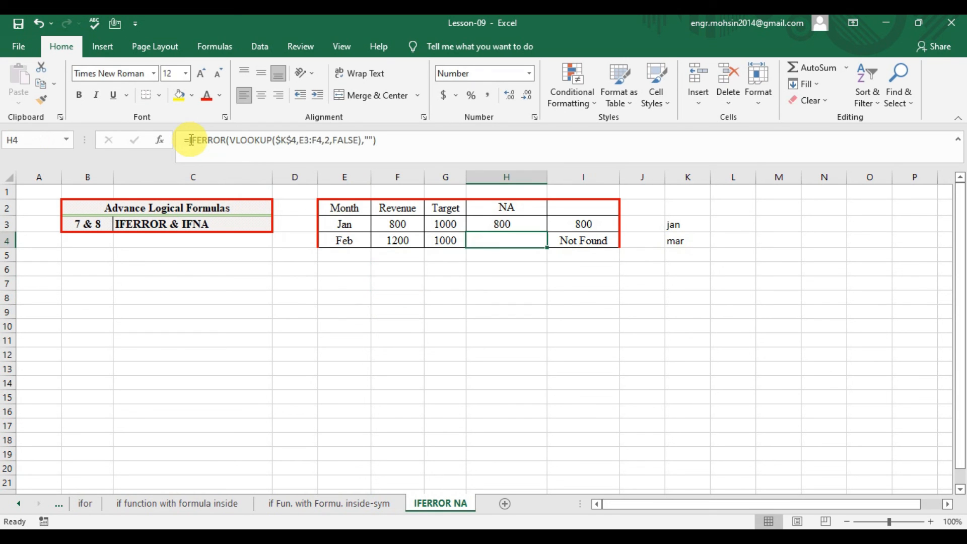
click(226, 140)
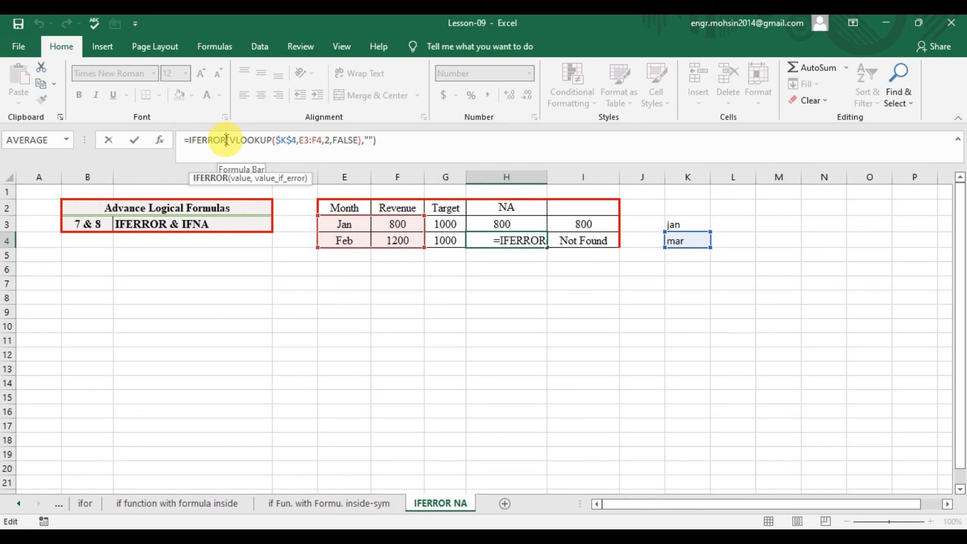
key(BackSpace)
key(BackSpace)
key(BackSpace)
key(BackSpace)
key(BackSpace)
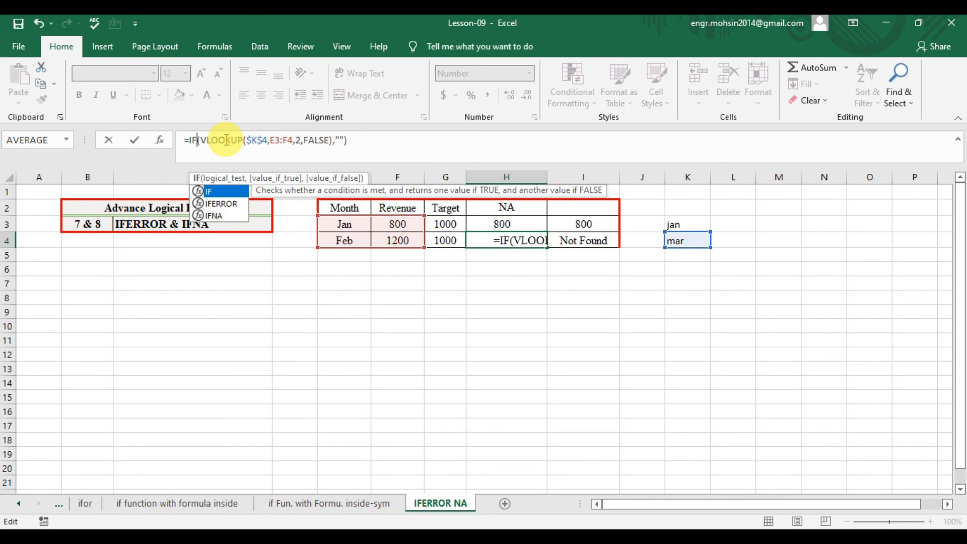
text(na)
key(Tab)
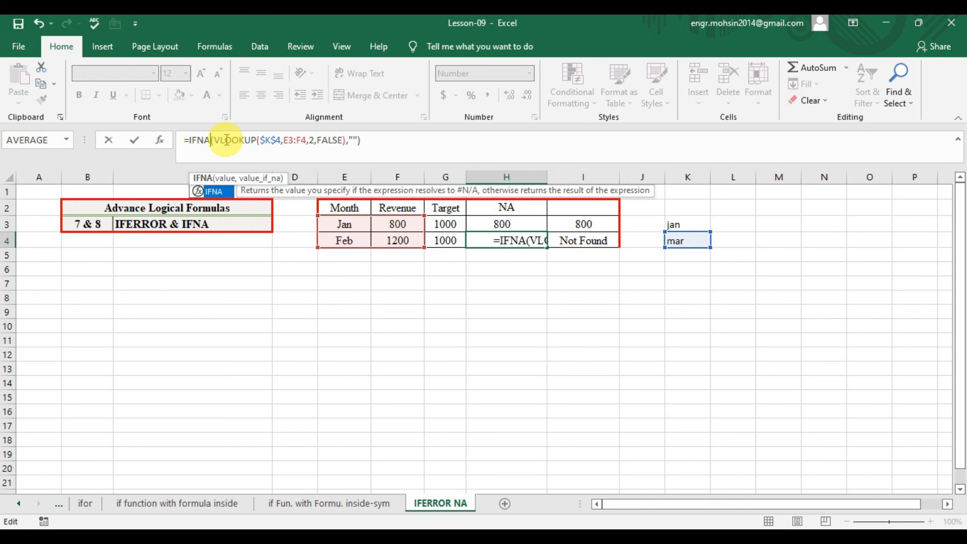
key(Return)
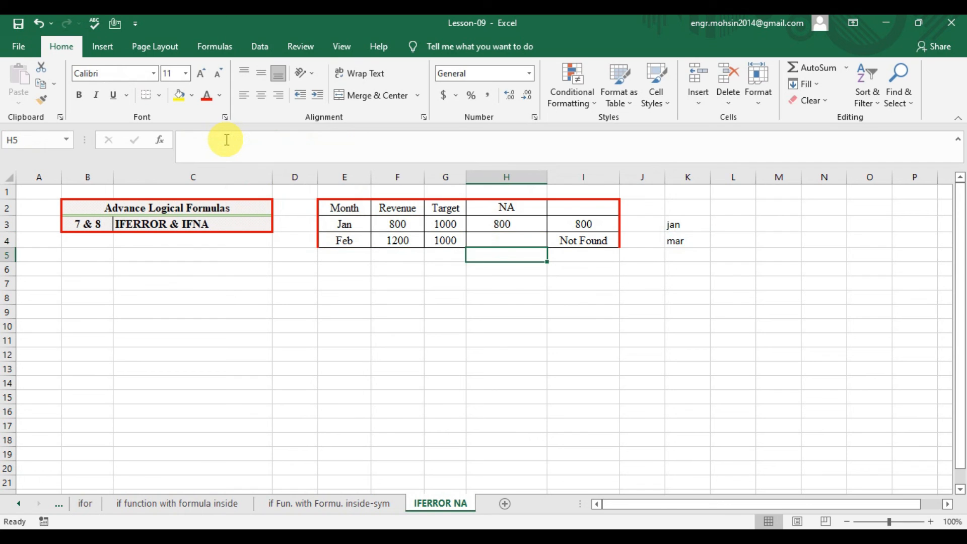
key(Up)
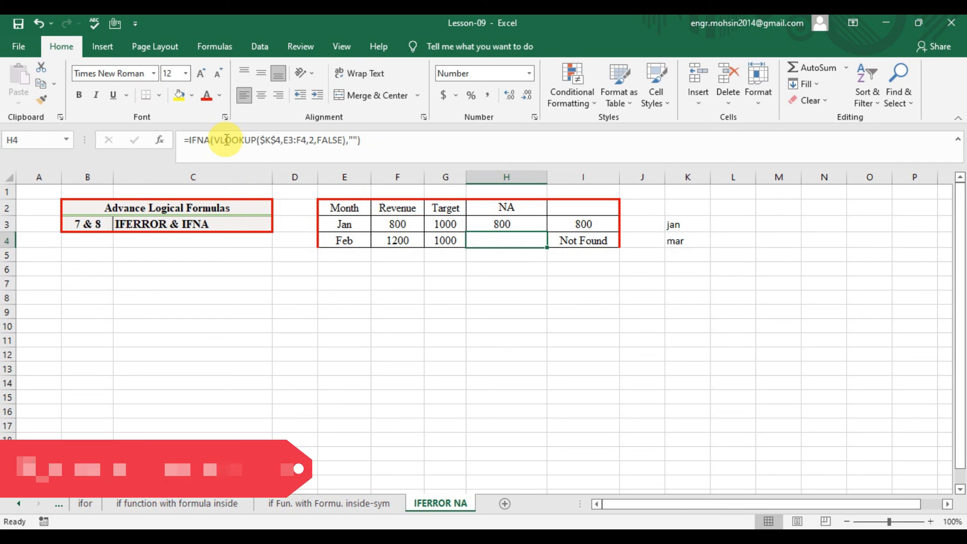